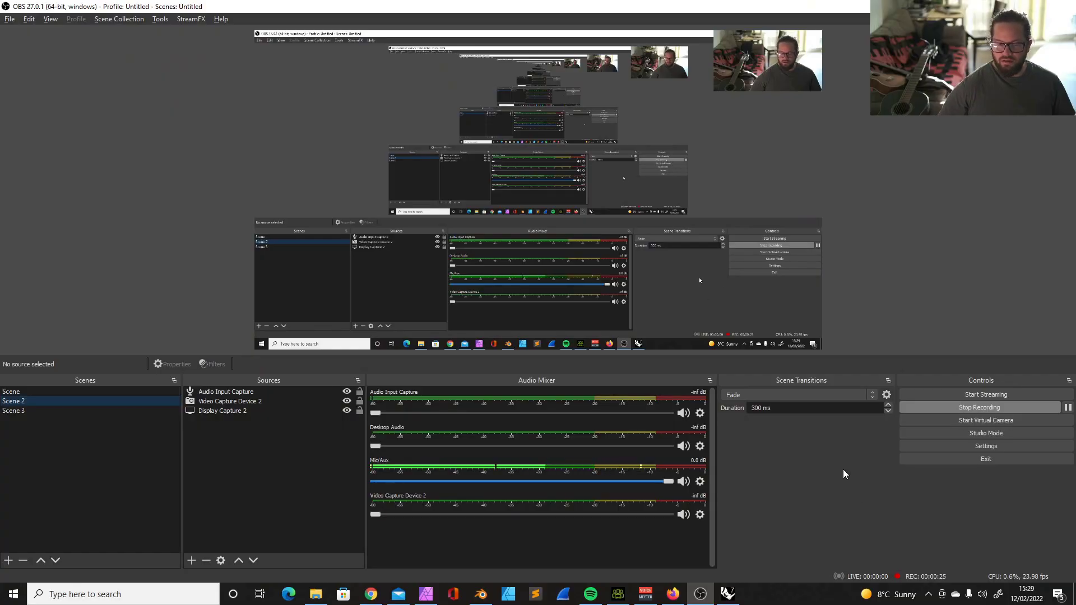
Switch to Grasshopper and shift its window slightly further over the Rhino viewport
left_click(998, 413)
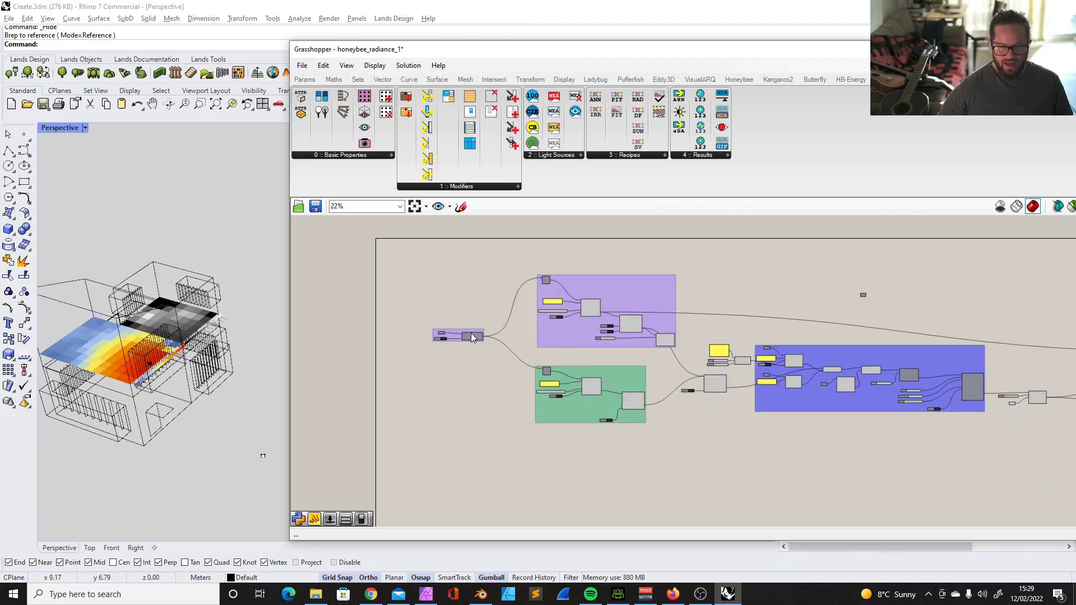
left_click_drag(481, 49, 449, 46)
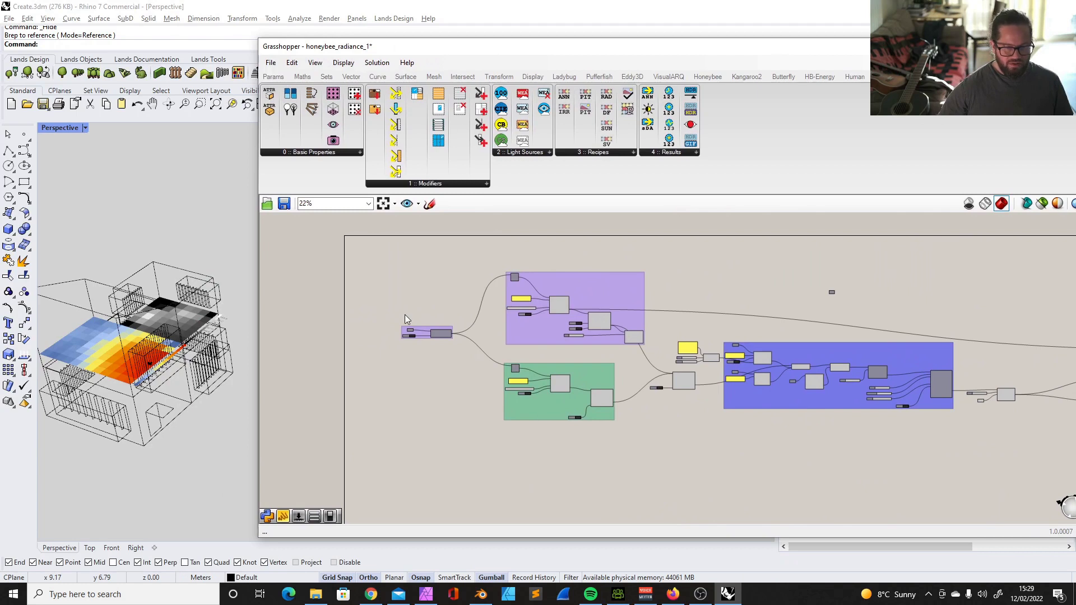
scroll(421, 299, "up", 2)
scroll(483, 308, "up", 2)
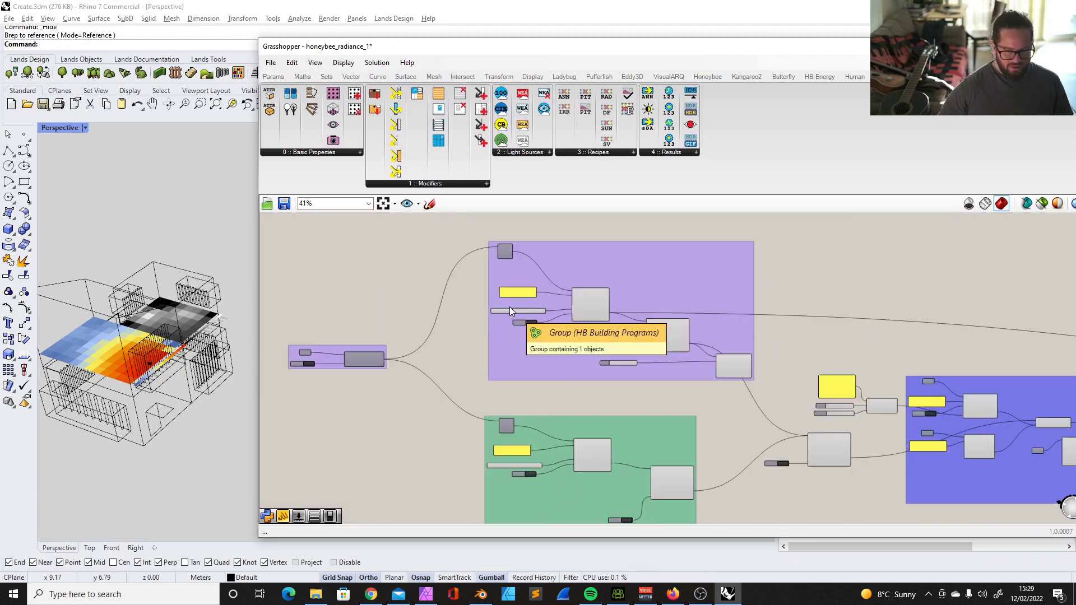
Review the Honeybee Radiance components and the list of available simulation recipes, including HB Daylight Factor
left_click(708, 77)
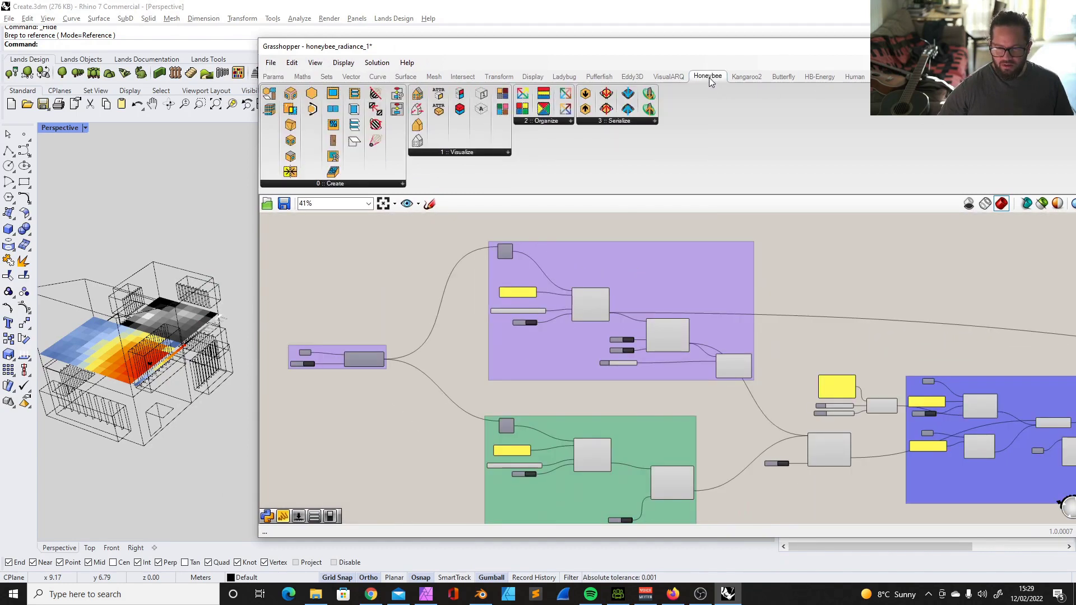
left_click(891, 77)
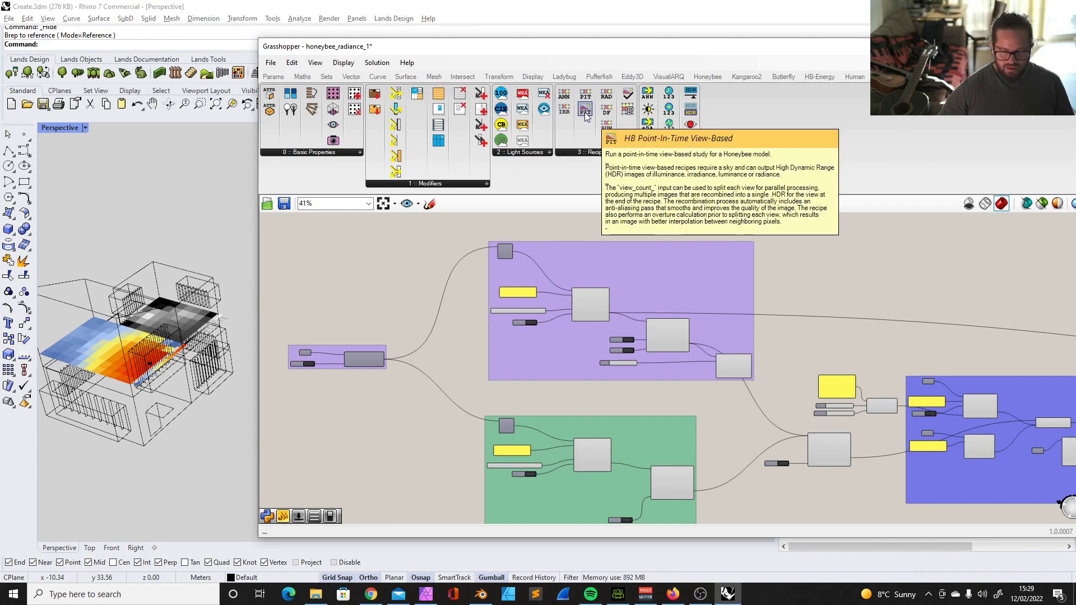
left_click(597, 152)
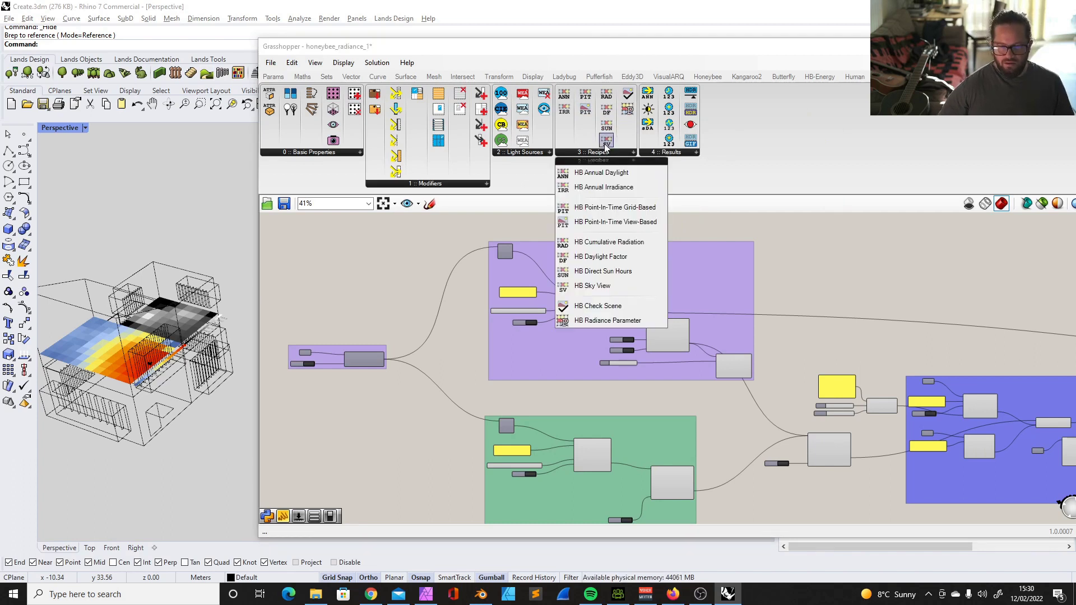
left_click(756, 217)
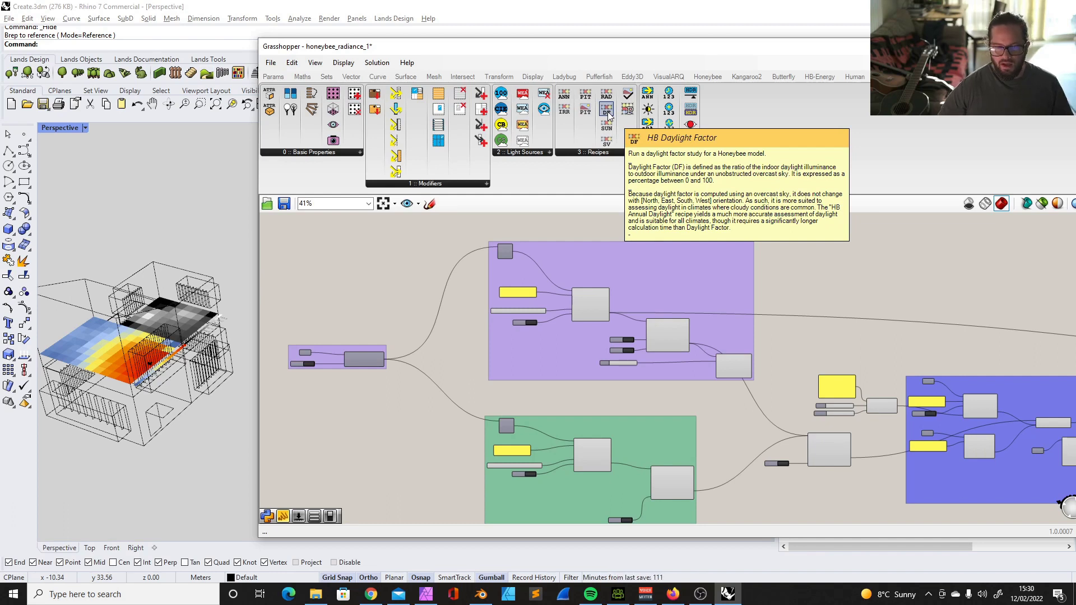
Survey the whole definition, from the room groups through the louver shades group to the daylight results groups
scroll(824, 303, "down", 8)
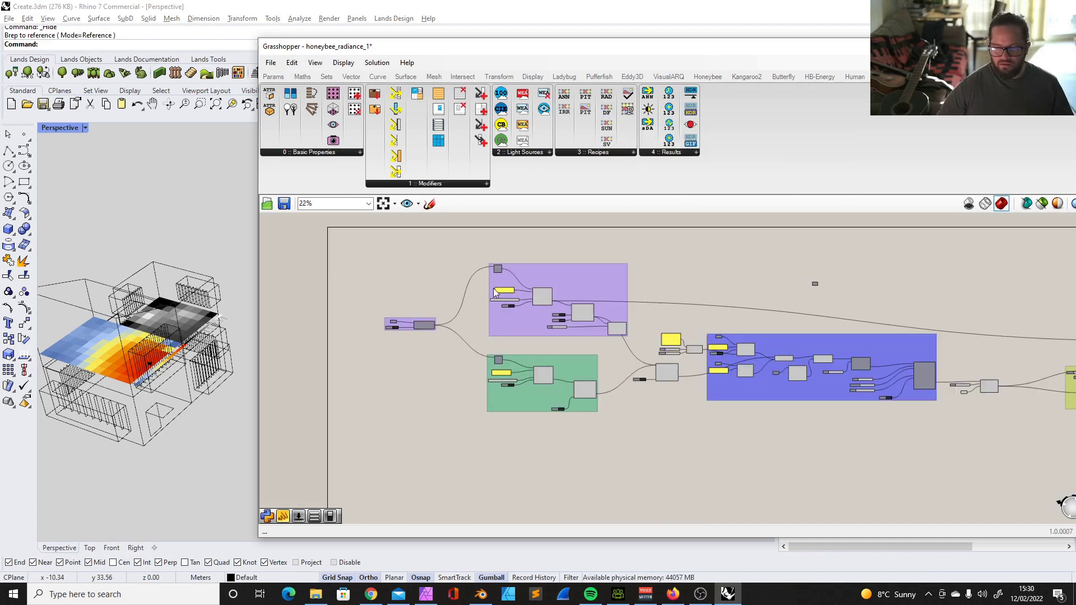
scroll(821, 310, "up", 4)
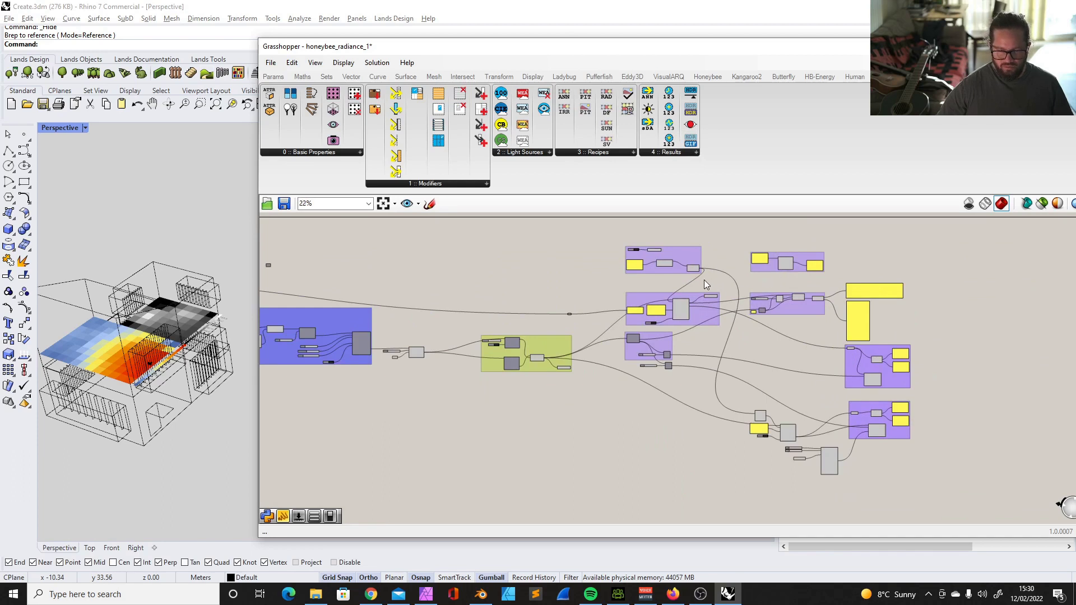
scroll(704, 280, "up", 2)
scroll(632, 254, "down", 2)
scroll(632, 254, "up", 2)
right_click_drag(826, 506, 752, 376)
scroll(753, 376, "down", 2)
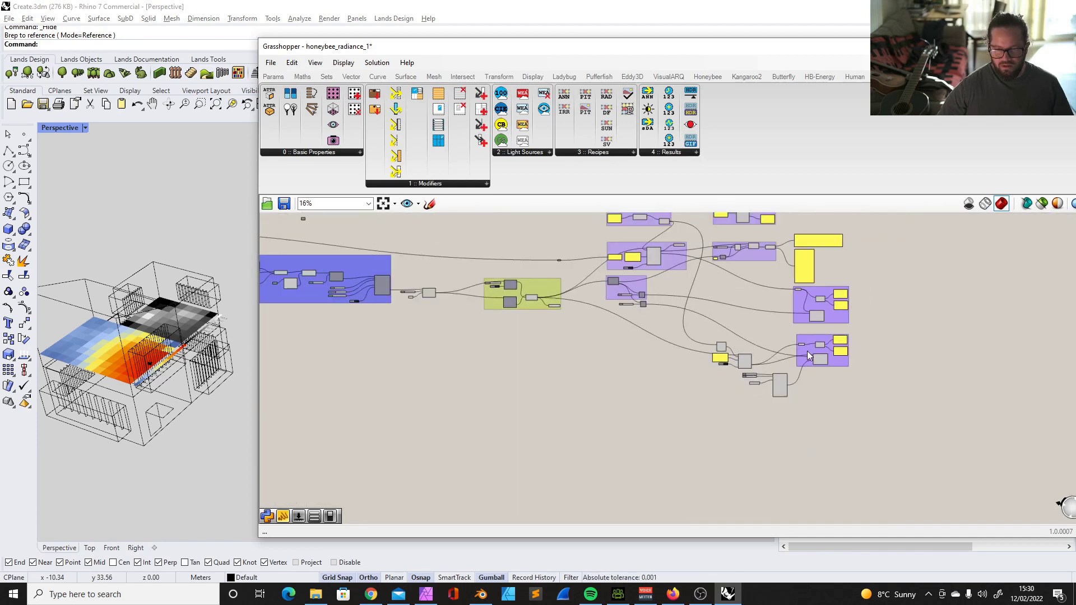
scroll(810, 351, "up", 3)
scroll(843, 358, "down", 4)
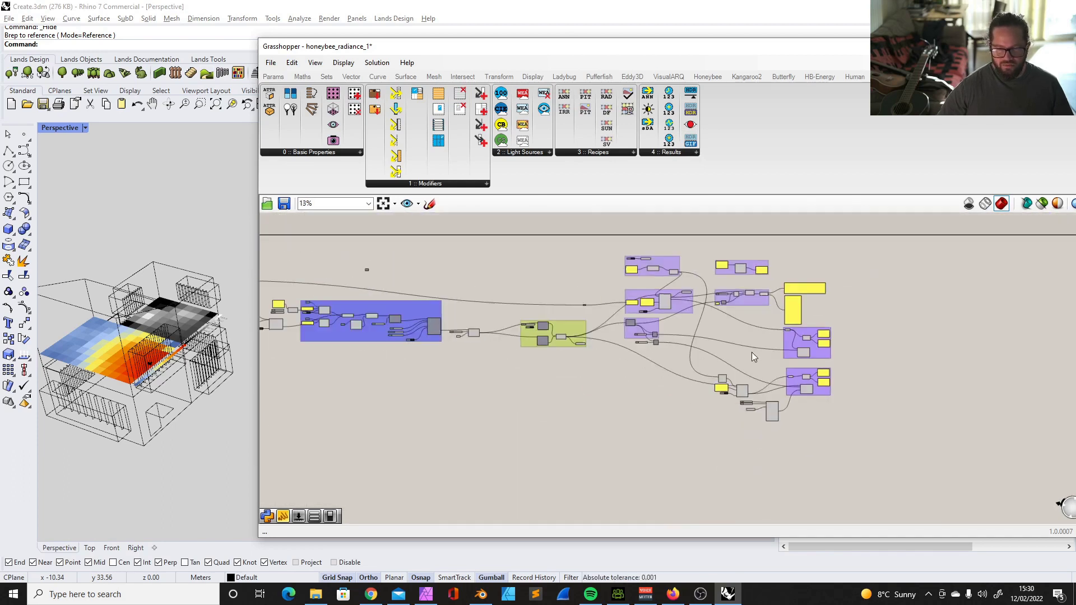
scroll(537, 319, "up", 3)
scroll(909, 335, "down", 4)
left_click_drag(335, 261, 500, 395)
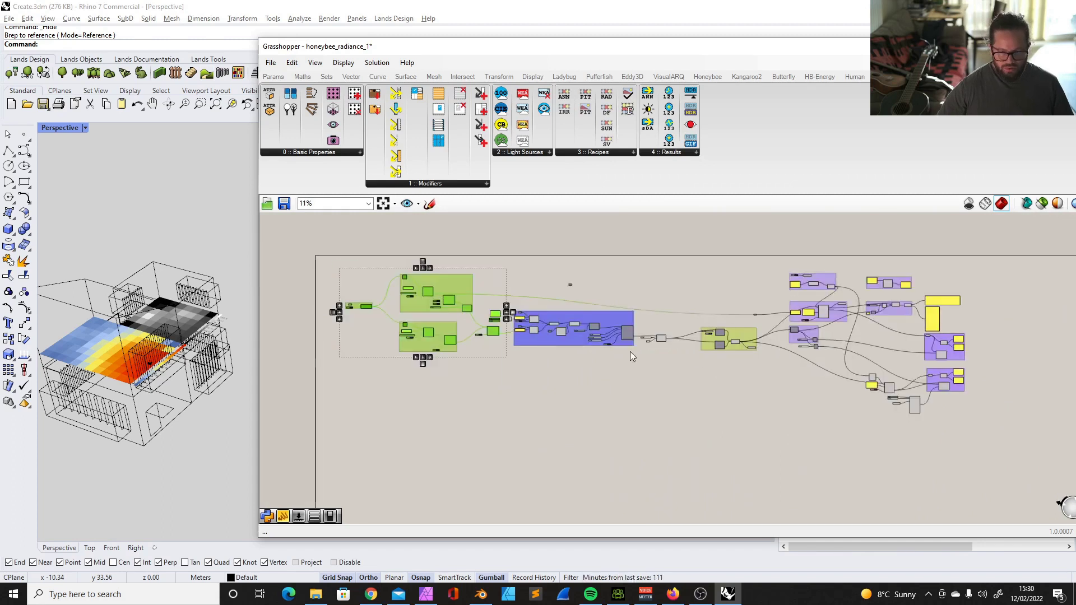
scroll(629, 356, "up", 3)
left_click_drag(377, 247, 640, 385)
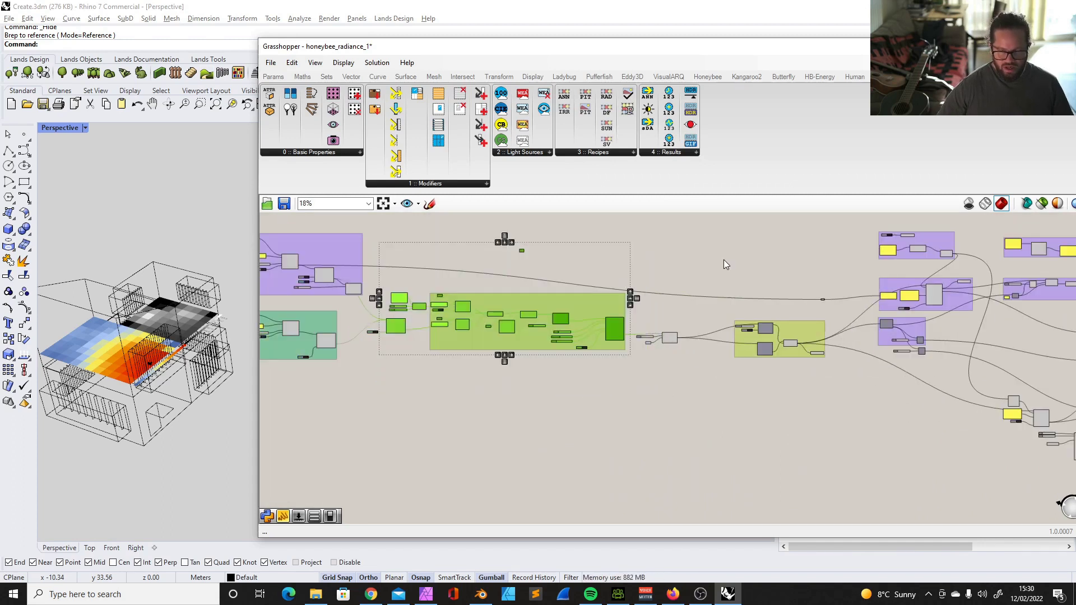
Move HB Rotate together with its angle slider and point input closer to the Visualisation group
scroll(661, 336, "up", 5)
left_click_drag(554, 281, 731, 401)
left_click_drag(696, 339, 734, 339)
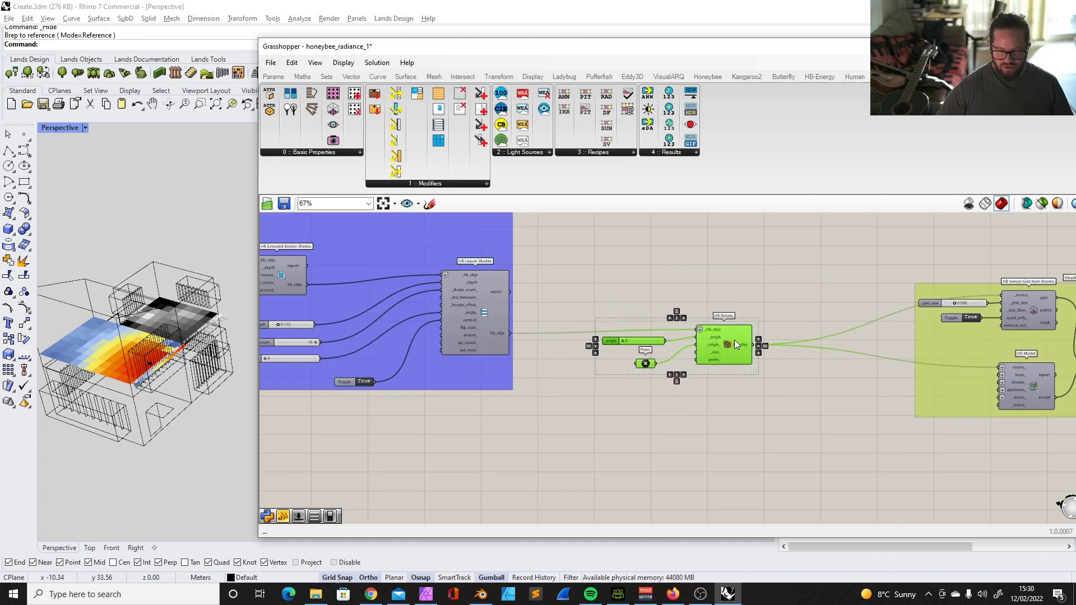
left_click(657, 368)
scroll(652, 365, "down", 3)
scroll(950, 340, "up", 3)
scroll(667, 298, "down", 2)
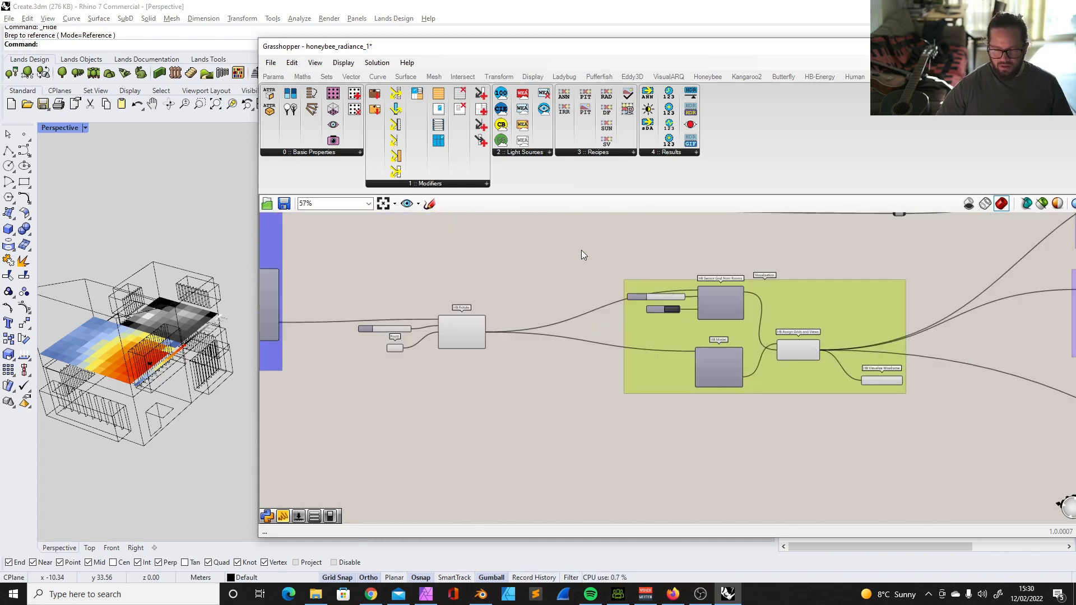
Nudge the Visualisation group up slightly and move HB Vizualize Wireframe nearer to HB Assign Grids and Views
left_click_drag(581, 250, 941, 434)
scroll(833, 324, "up", 4)
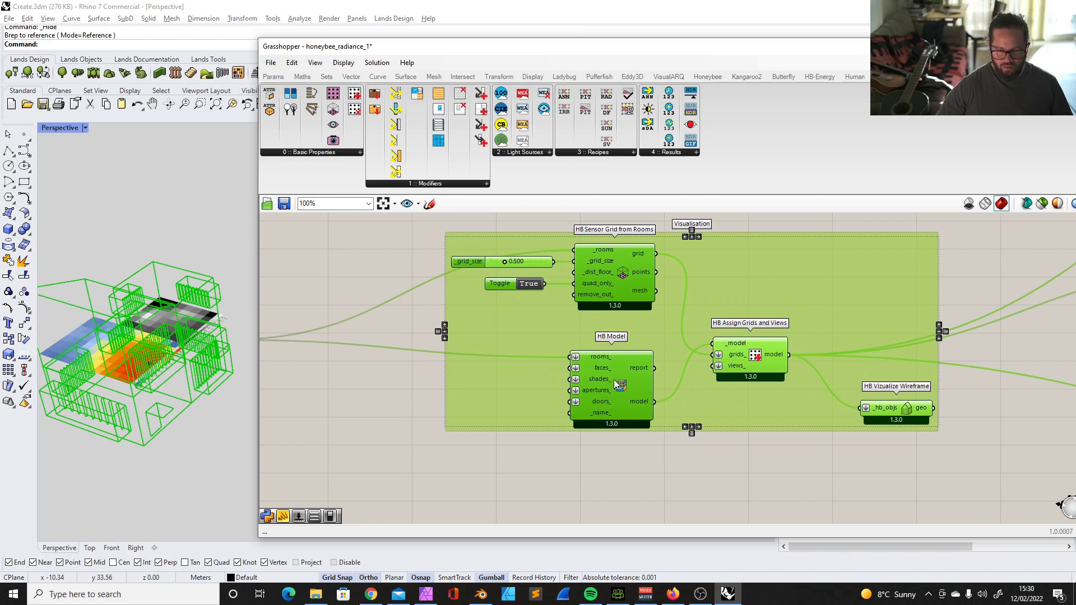
left_click_drag(764, 356, 765, 339)
scroll(765, 339, "down", 3)
scroll(986, 397, "up", 4)
left_click(647, 380)
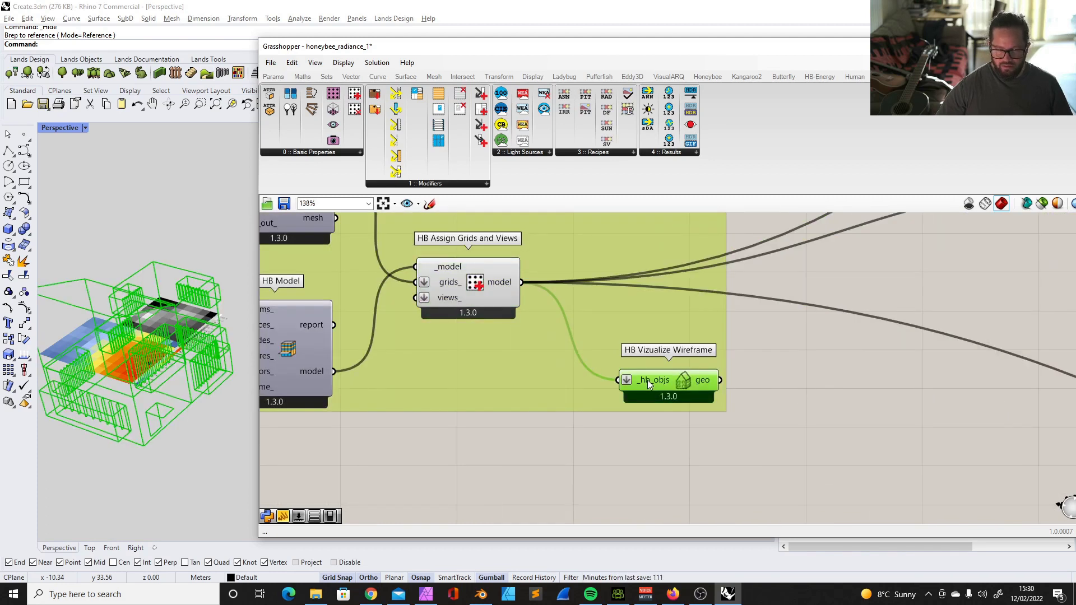
left_click_drag(655, 380, 631, 368)
scroll(604, 374, "down", 3)
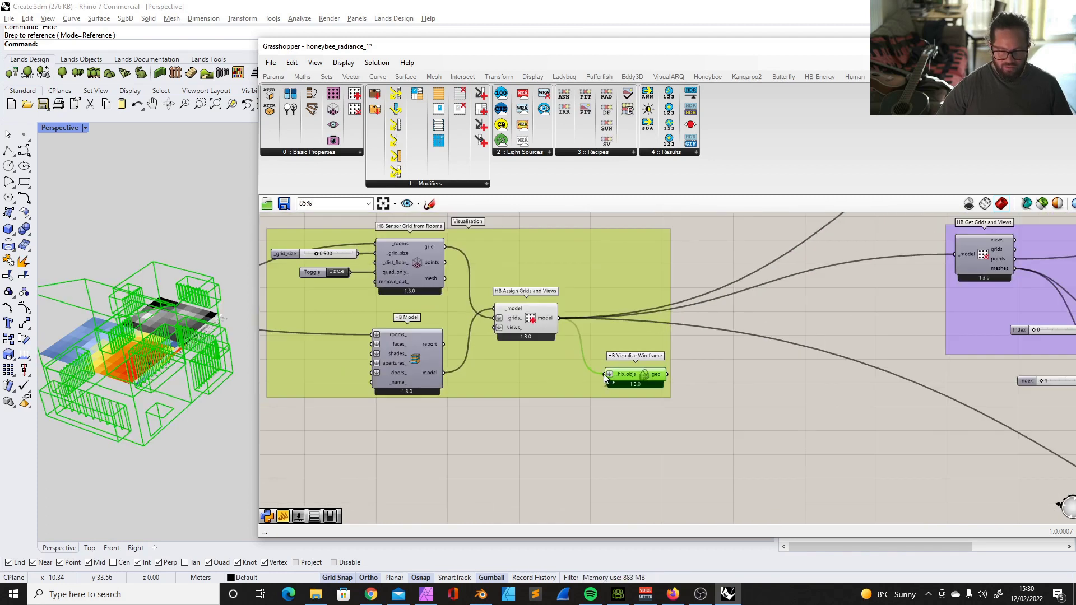
Examine the HB Annual Daylight group and the HB Get Grids and Views group with its List Item components
scroll(604, 374, "down", 5)
scroll(745, 249, "up", 2)
scroll(907, 308, "down", 2)
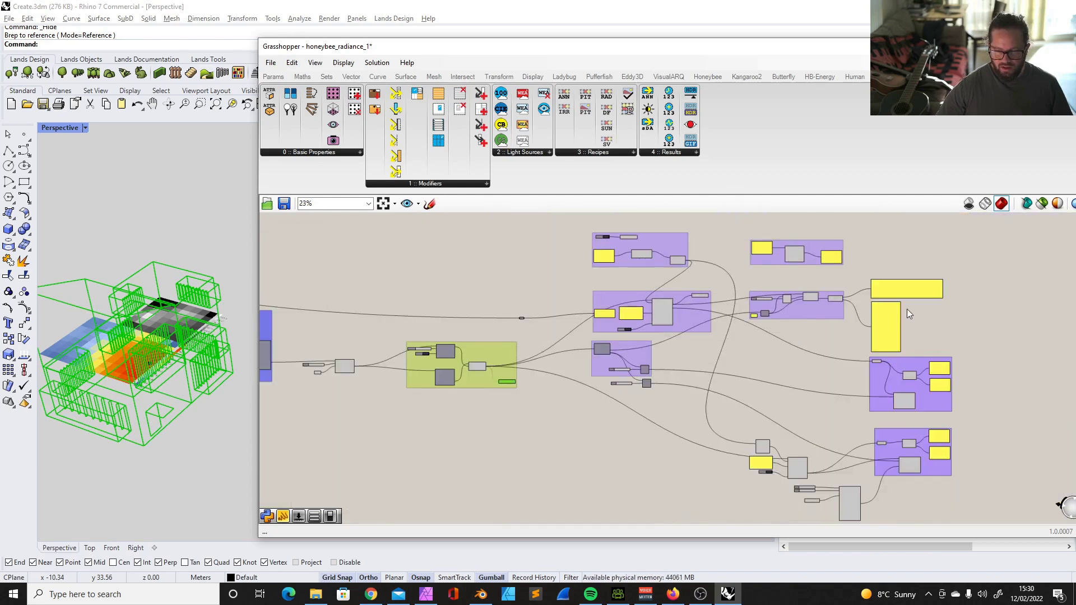
scroll(724, 292, "up", 3)
scroll(722, 291, "up", 1)
scroll(722, 292, "down", 3)
scroll(381, 308, "up", 3)
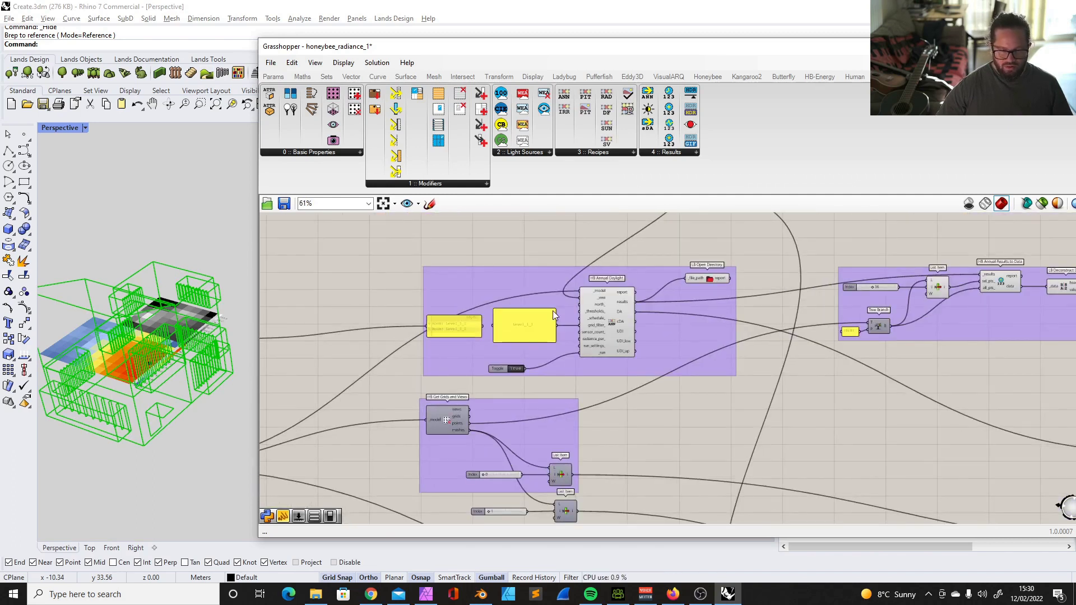
scroll(578, 320, "down", 2)
scroll(578, 320, "up", 3)
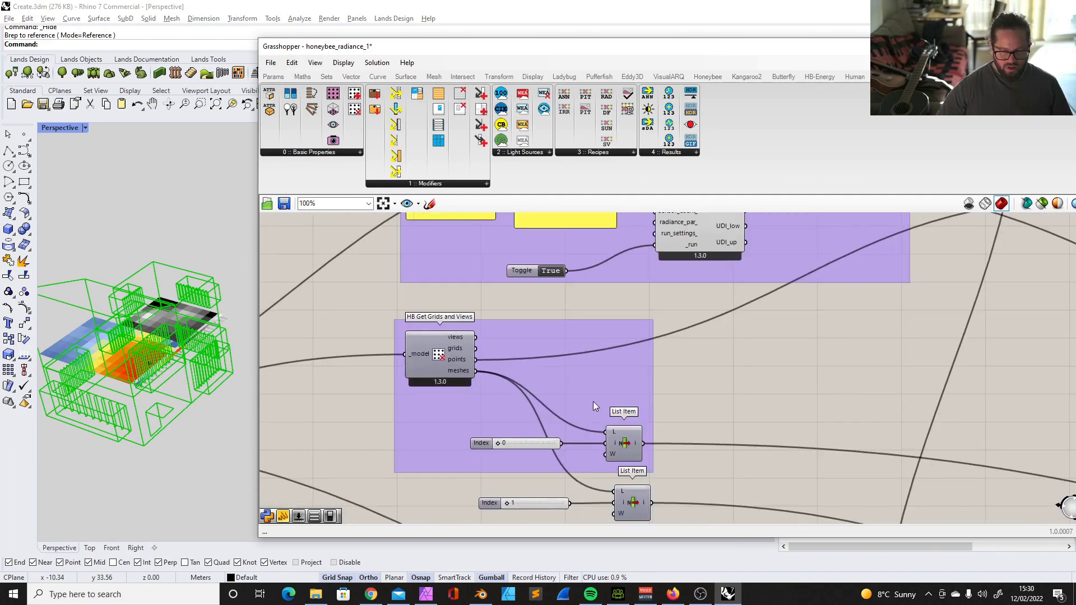
scroll(602, 366, "down", 3)
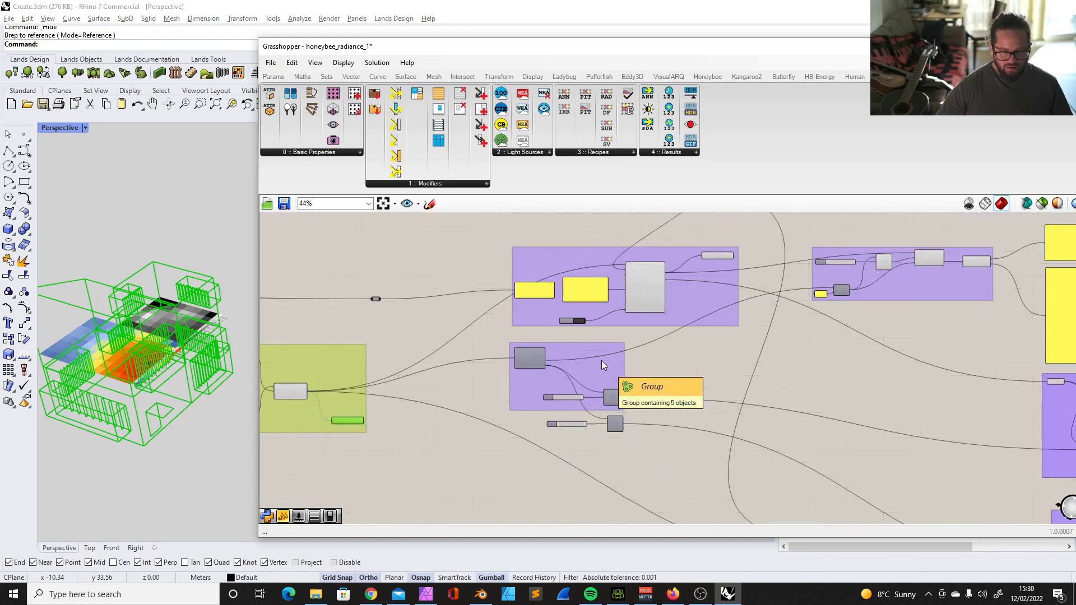
Move HB Get Grids and Views further away from its List Item components
scroll(576, 365, "up", 3)
left_click_drag(533, 348, 472, 363)
scroll(482, 364, "down", 3)
scroll(619, 224, "up", 4)
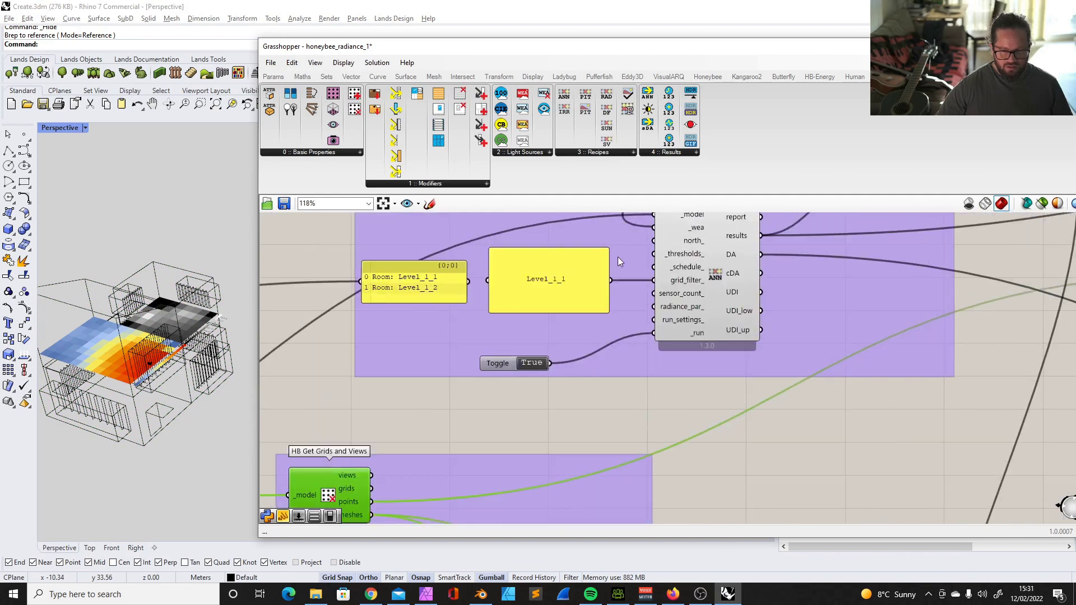
Disconnect every wire from the wea output of HB Wea From EPW
right_click_drag(617, 257, 583, 292)
scroll(661, 313, "down", 3)
scroll(697, 272, "up", 3)
scroll(639, 323, "down", 9)
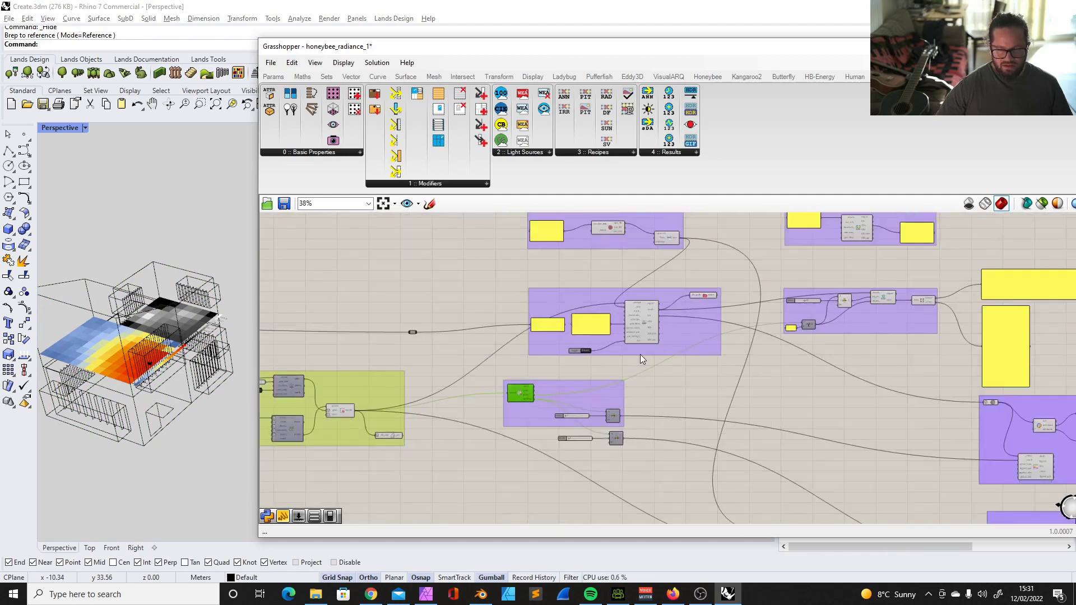
scroll(641, 271, "up", 6)
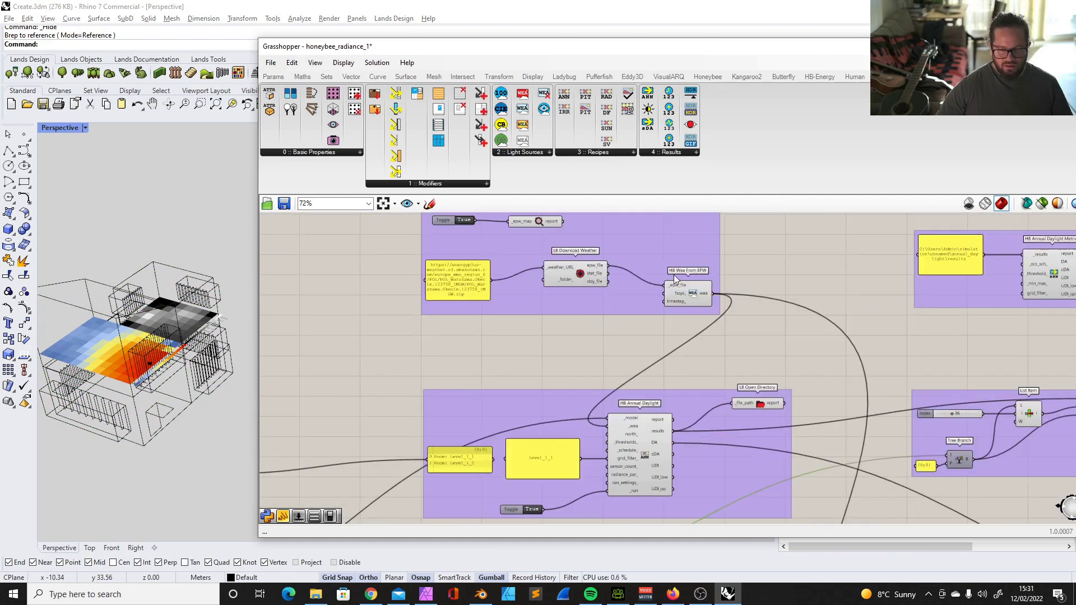
scroll(705, 291, "up", 3)
right_click(705, 291)
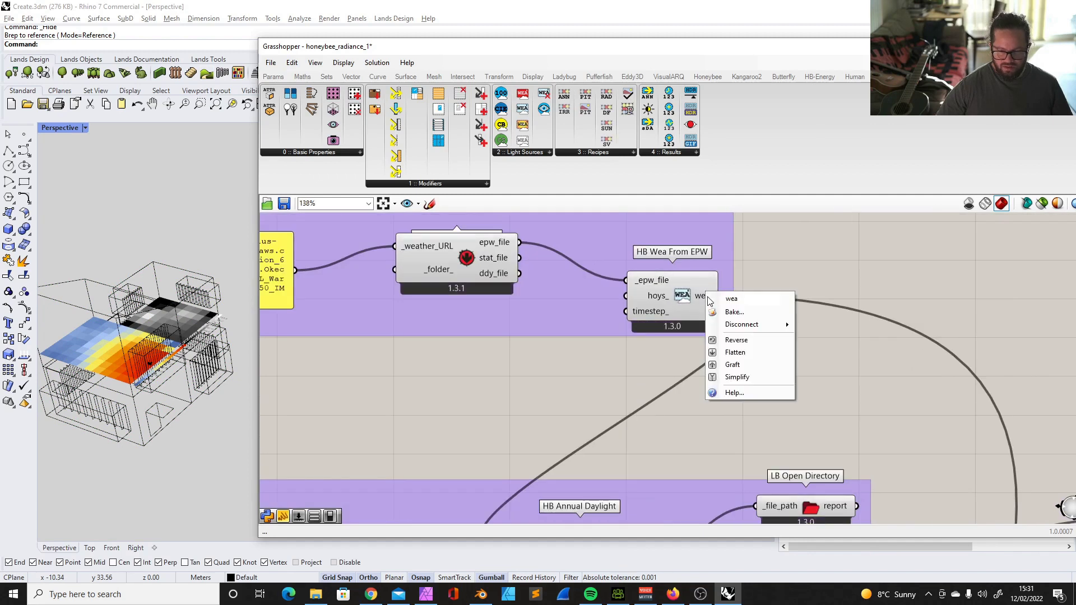
mouse_move(765, 325)
left_click(839, 325)
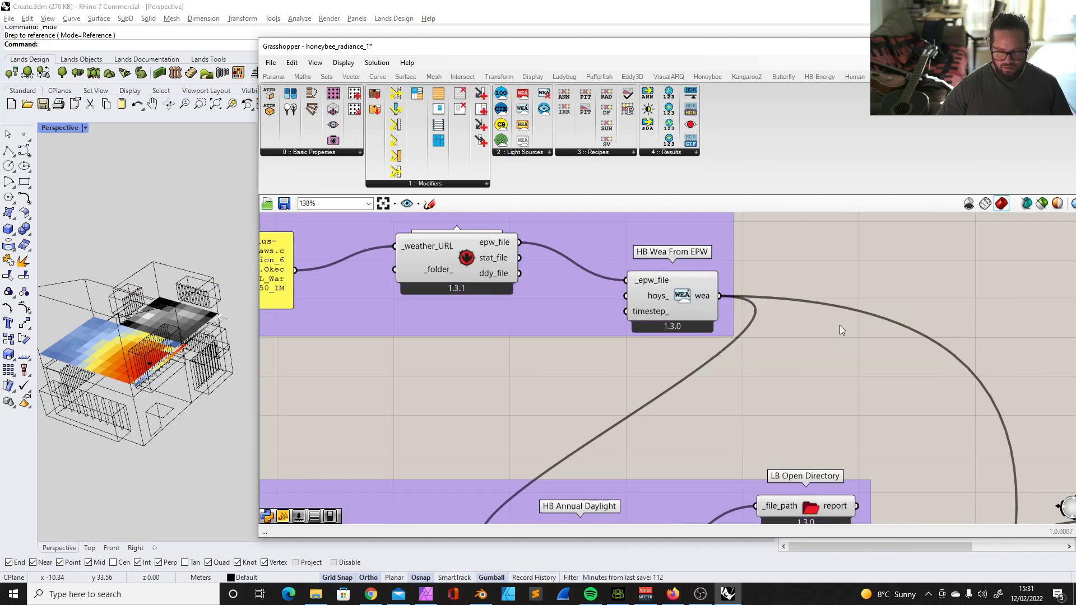
Delete the HB Annual Daylight Metrics component together with its results path panel and output panel
scroll(682, 293, "down", 2)
scroll(681, 292, "down", 2)
scroll(1011, 292, "up", 3)
right_click_drag(1011, 291, 807, 303)
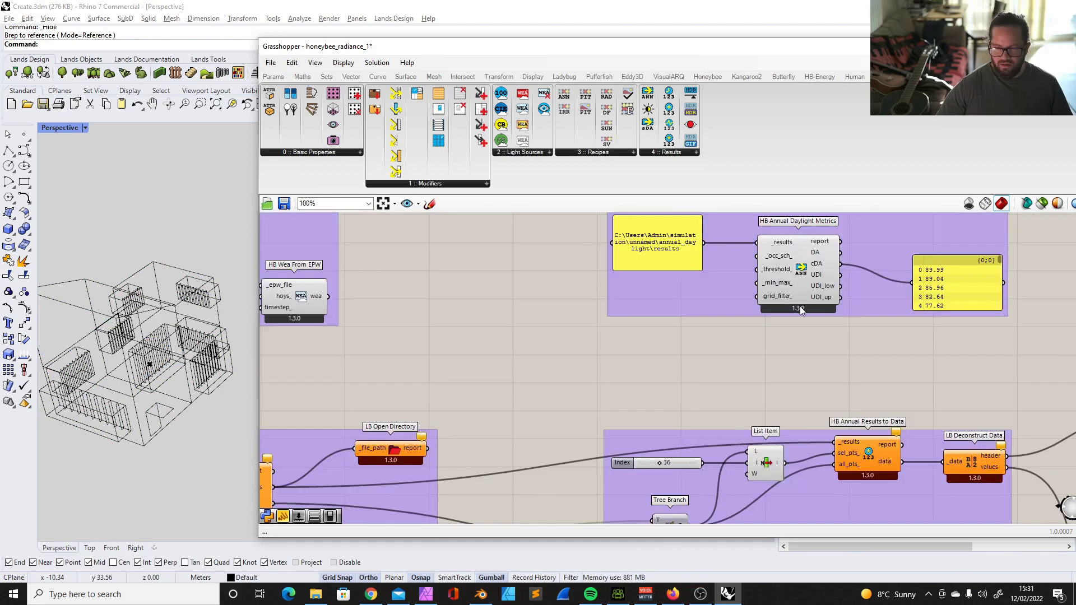
scroll(800, 308, "down", 2)
scroll(829, 243, "up", 2)
scroll(887, 291, "down", 1)
left_click_drag(878, 271, 672, 241)
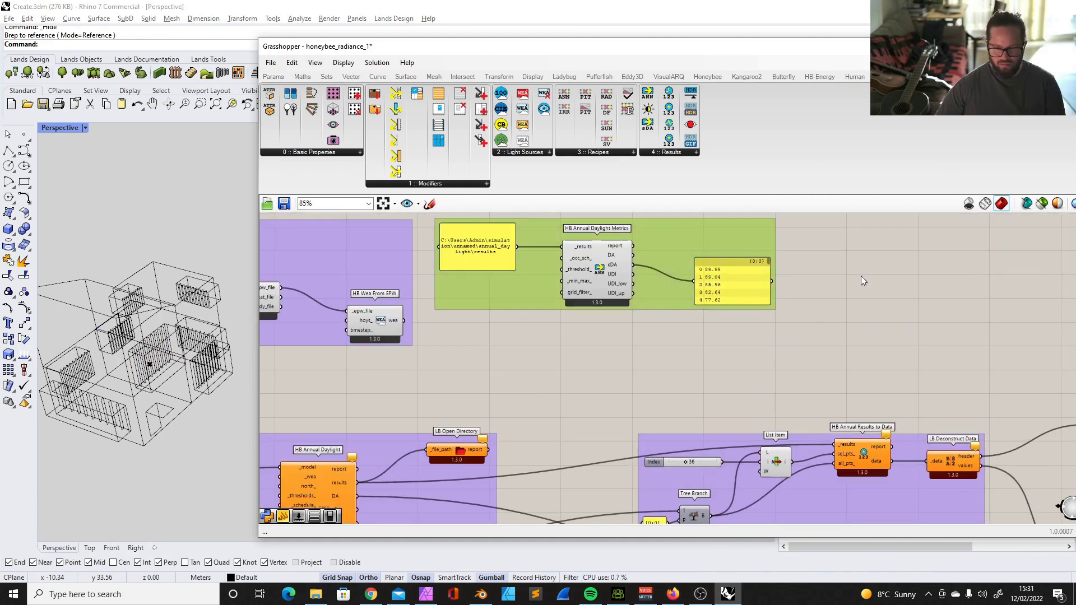
left_click(728, 273)
key("Delete")
left_click(608, 272)
key("Delete")
left_click(499, 254)
key("Delete")
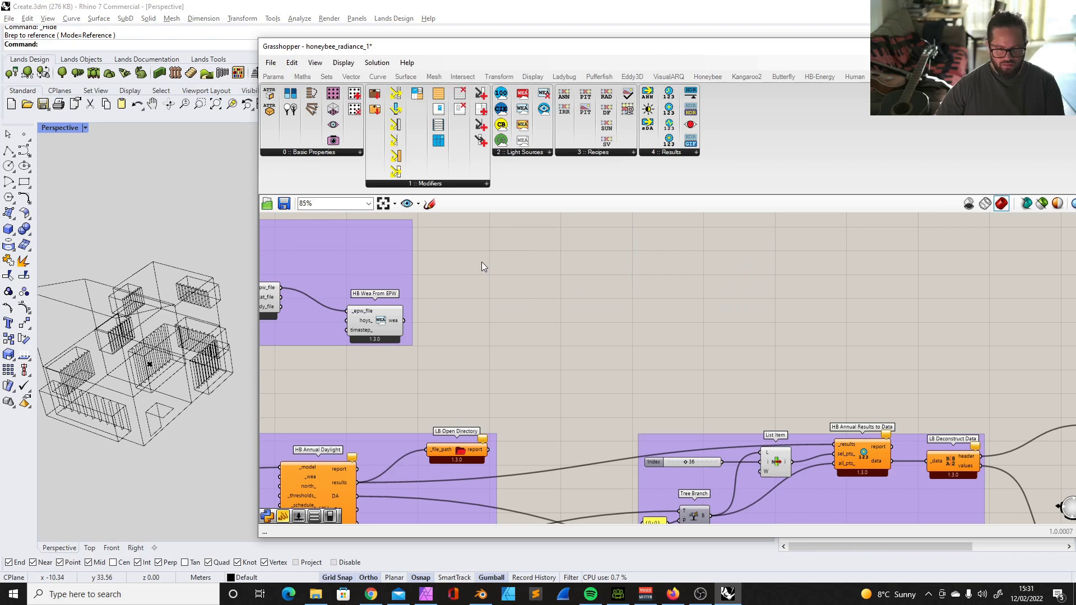
Examine the HB Annual Results to Data group, including its List Item and Tree Branch inputs
scroll(677, 284, "down", 3)
right_click_drag(953, 393, 737, 334)
scroll(681, 343, "up", 2)
left_click(563, 299)
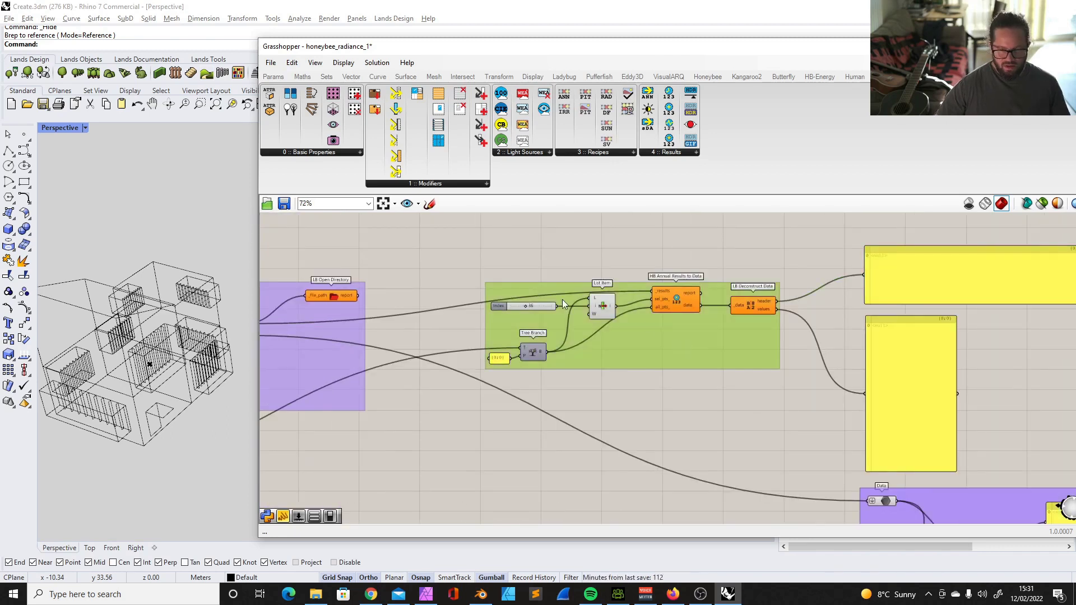
scroll(568, 296, "up", 3)
scroll(503, 323, "down", 1)
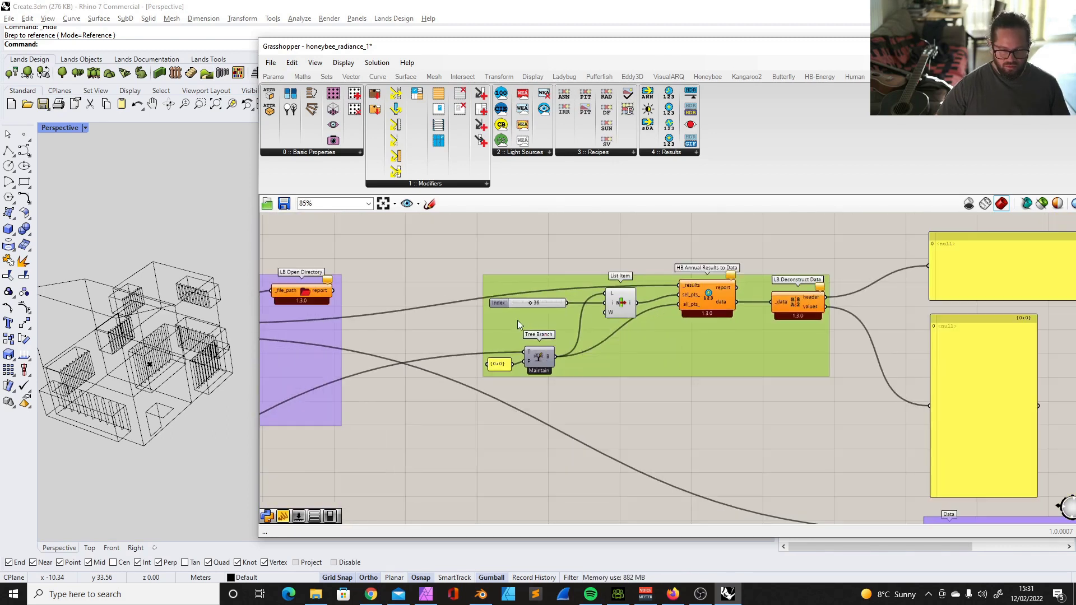
left_click(546, 364)
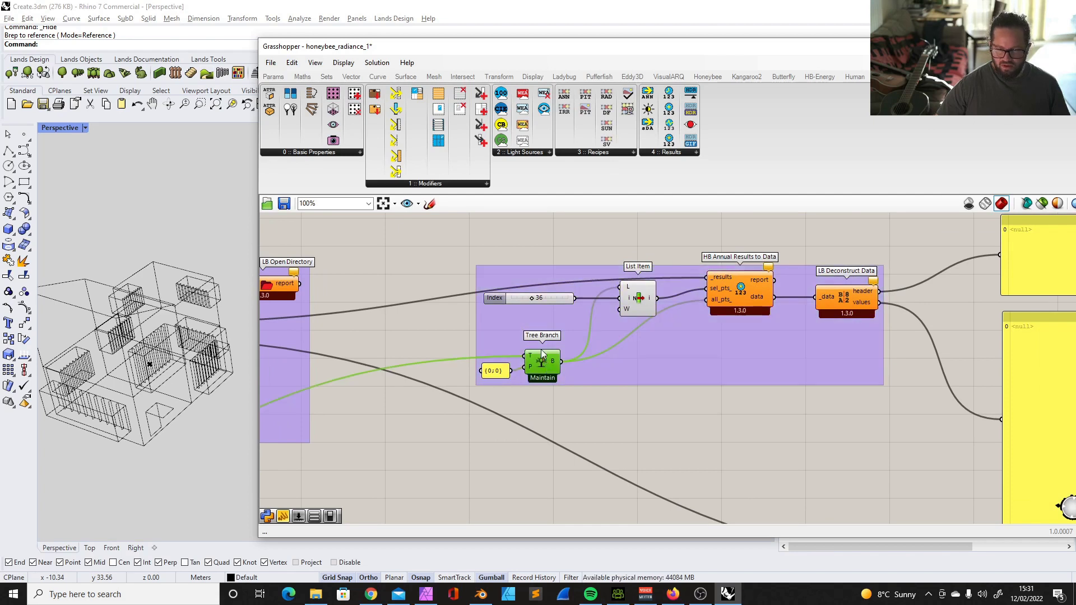
scroll(516, 300, "down", 2)
scroll(492, 272, "up", 1)
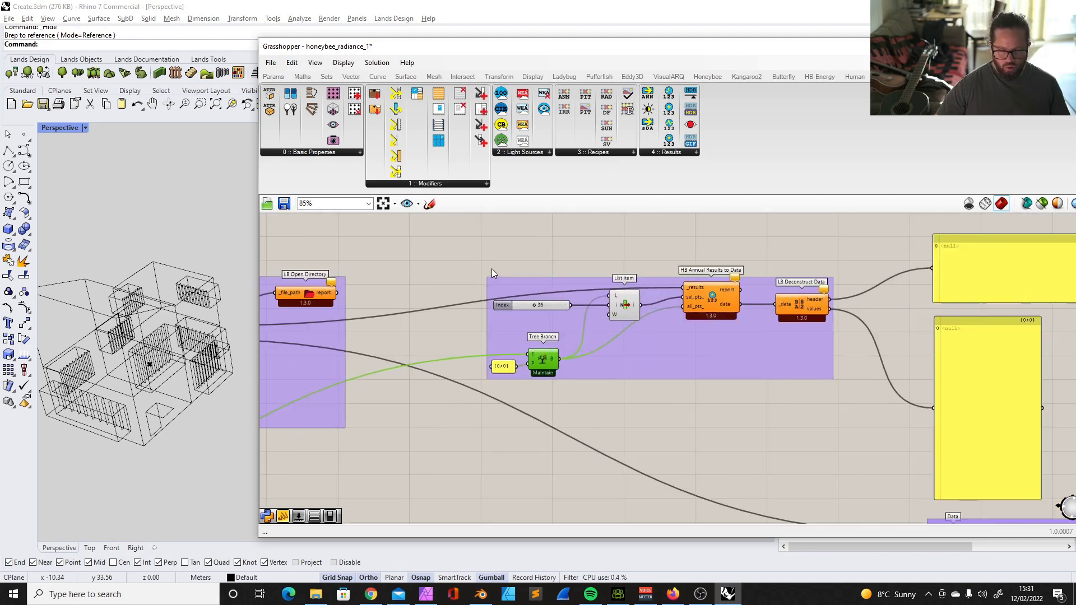
Move the LB Spatial Heatmap group directly beneath the HB Annual Results to Data group
scroll(492, 272, "down", 5)
scroll(771, 442, "up", 3)
right_click_drag(771, 442, 573, 394)
left_click(572, 395)
left_click_drag(572, 390, 472, 306)
right_click_drag(343, 224, 594, 309)
scroll(594, 308, "up", 2)
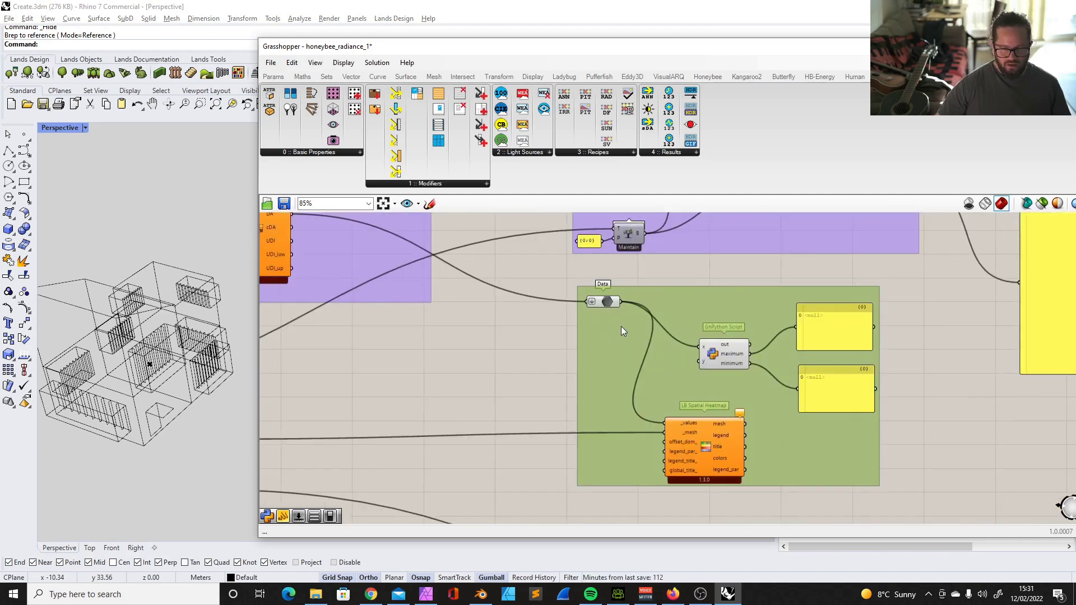
Delete the HB Annual Daylight component and the _file_path component beside it in the same group
scroll(621, 326, "down", 6)
scroll(375, 298, "up", 5)
left_click(567, 264)
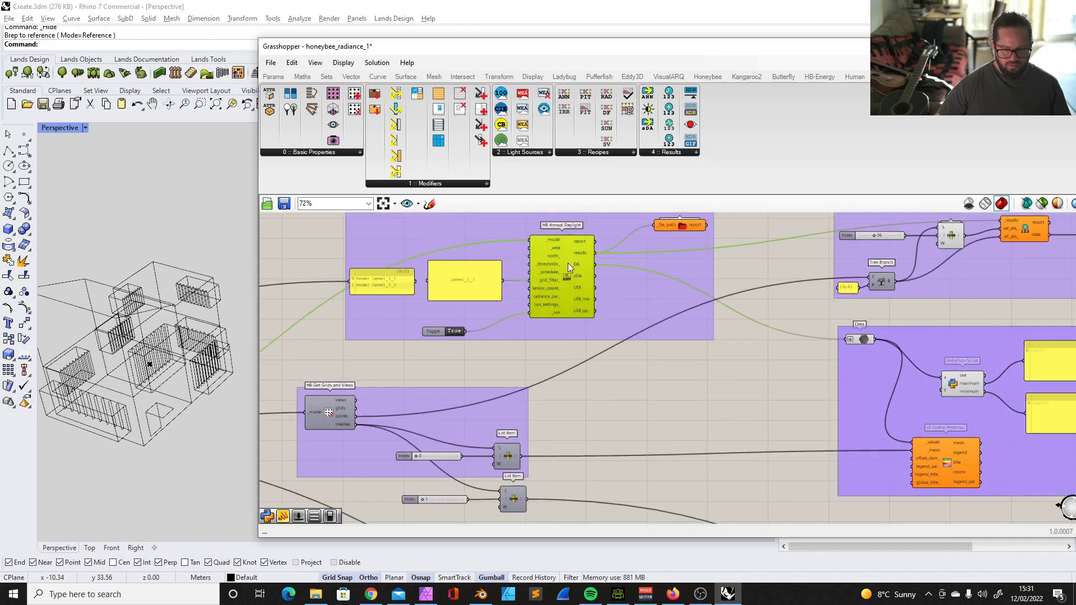
scroll(566, 262, "down", 4)
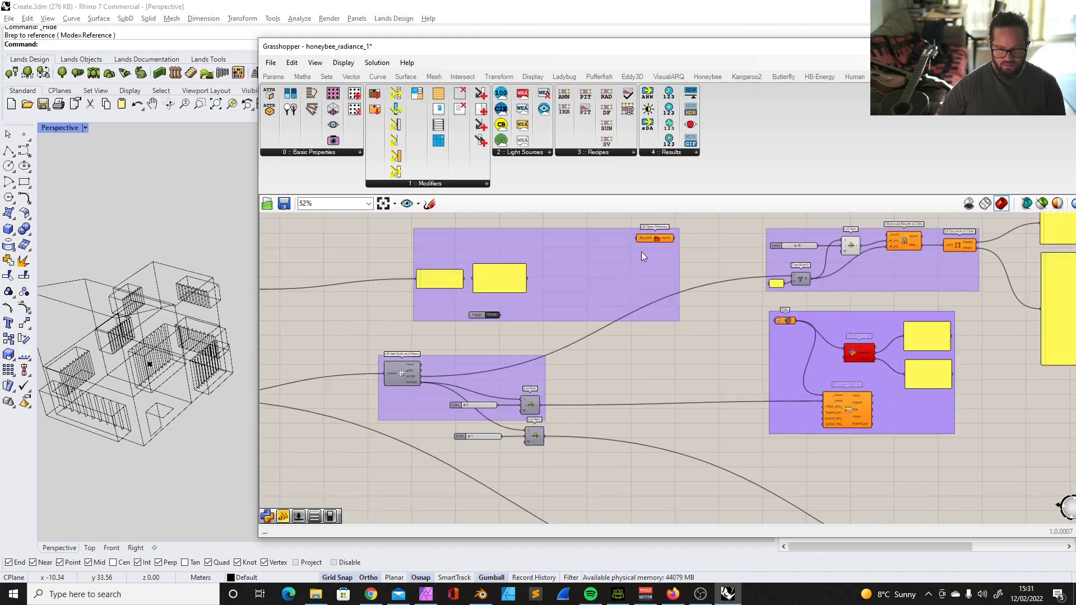
Delete the separate cluster of components below the main definition, together with its attached results group
left_click_drag(450, 270, 820, 452)
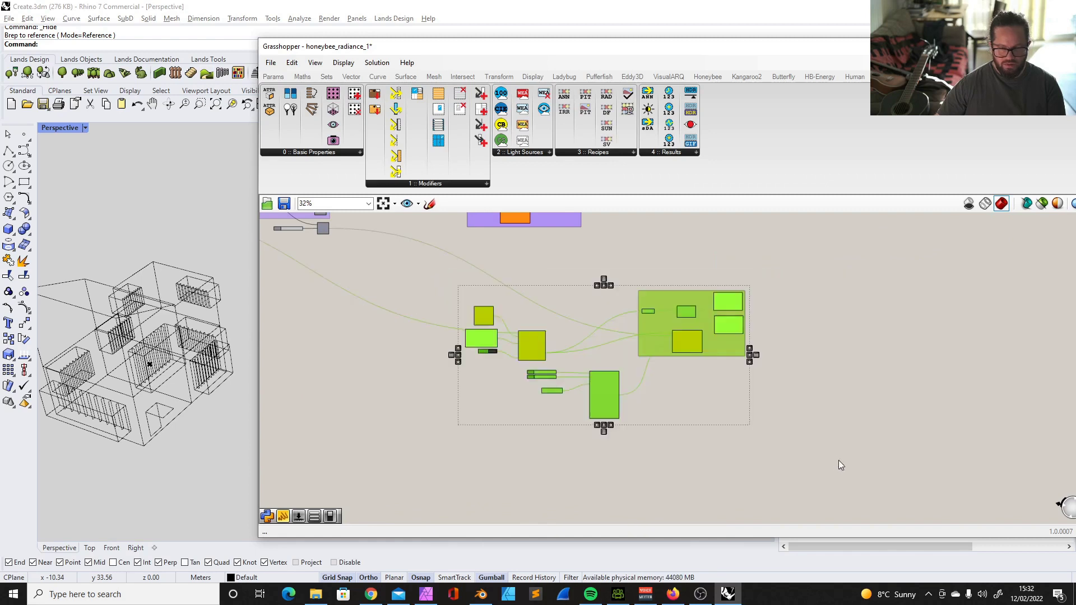
key("Delete")
scroll(583, 385, "down", 3)
scroll(395, 224, "up", 5)
scroll(405, 215, "up", 3)
scroll(522, 328, "down", 2)
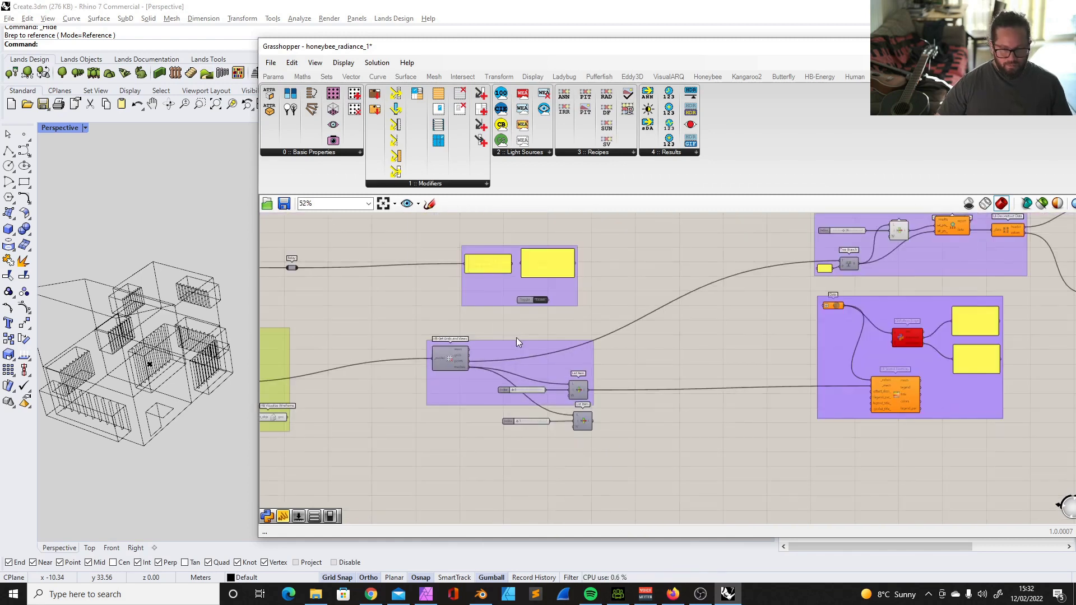
Delete the HB Annual Results to Data group together with its List Item, Tree Branch, LB Deconstruct Data and output panels
scroll(544, 298, "down", 3)
scroll(913, 253, "up", 3)
scroll(722, 281, "up", 5)
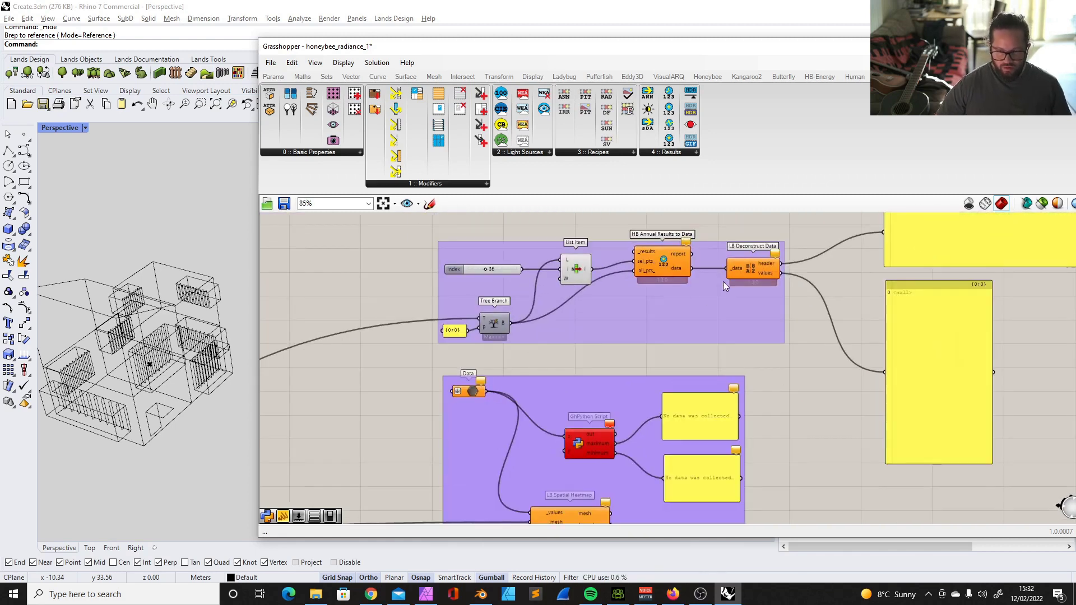
left_click(675, 311)
key("Delete")
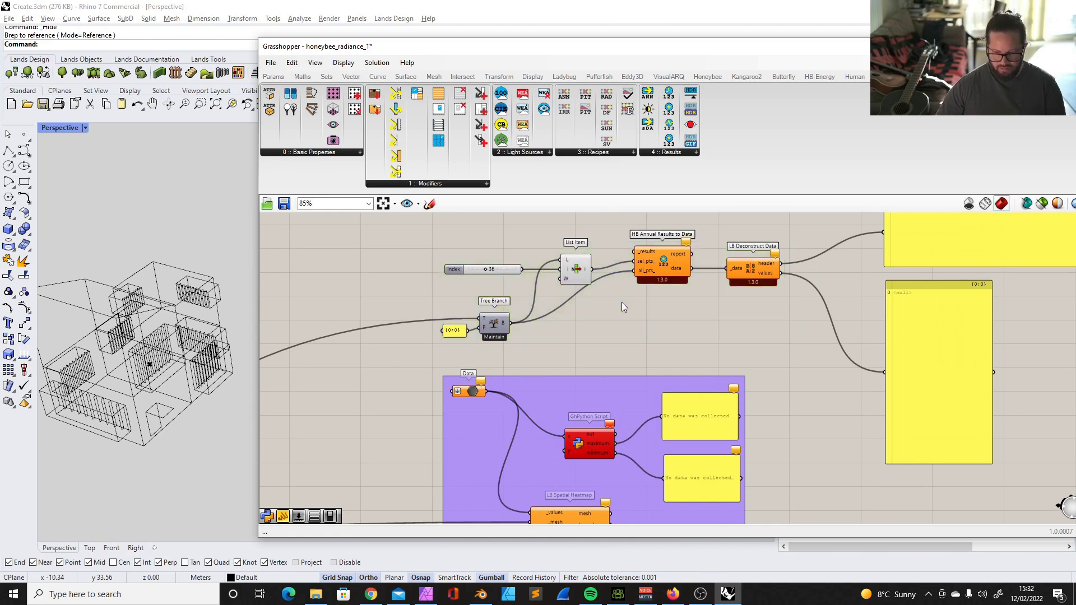
key("ctrl+z")
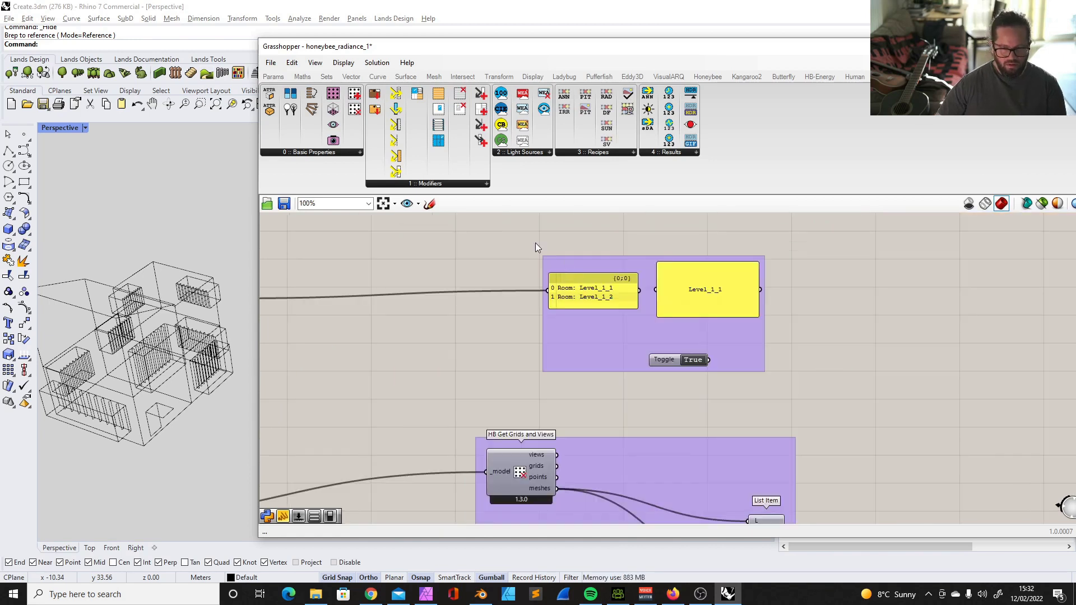
Move the group holding the two room-name panels and the toggle to the left, closer to its relay
left_click_drag(507, 233, 784, 377)
left_click_drag(736, 334, 521, 298)
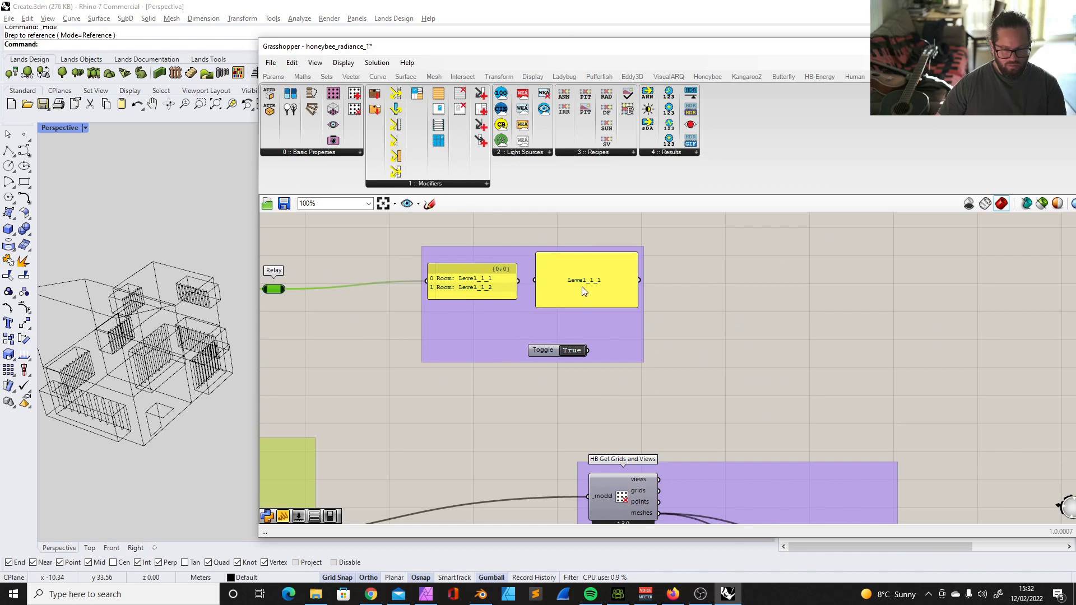
scroll(724, 321, "down", 3)
scroll(644, 442, "up", 3)
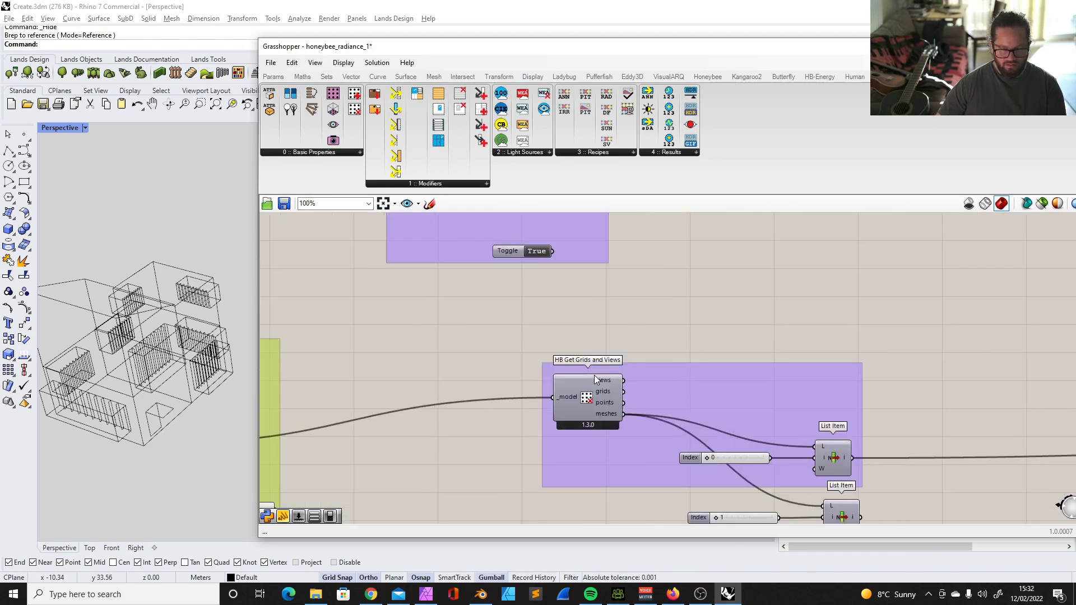
Delete the second List Item fed by the HB Get Grids and Views meshes output, along with its index slider set to 1
scroll(595, 379, "down", 3)
scroll(607, 373, "up", 2)
left_click(604, 422)
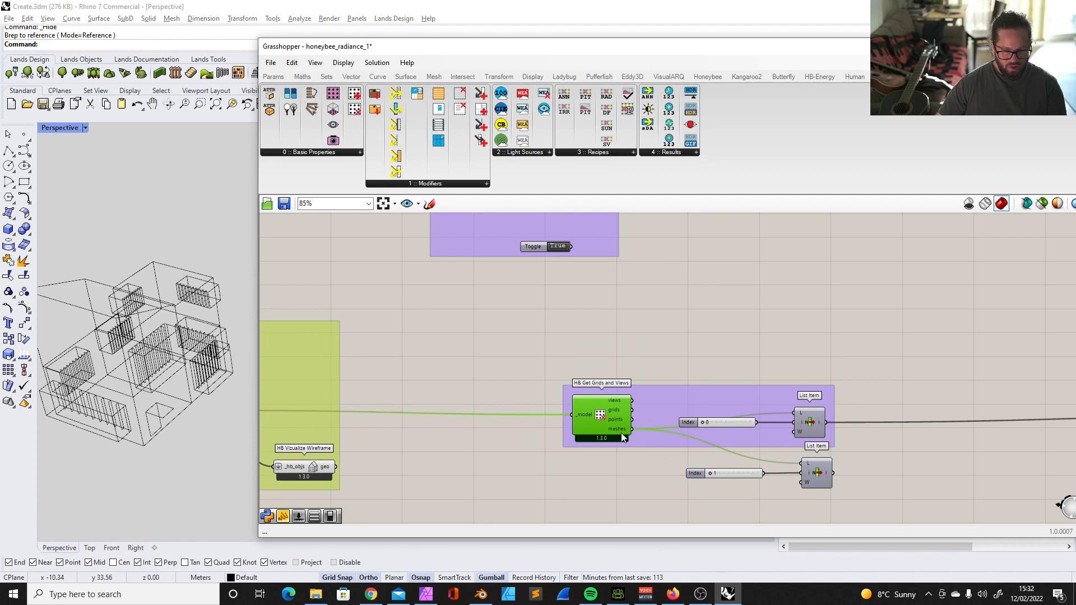
scroll(619, 426, "down", 3)
scroll(397, 418, "up", 5)
scroll(394, 408, "down", 2)
scroll(934, 398, "up", 4)
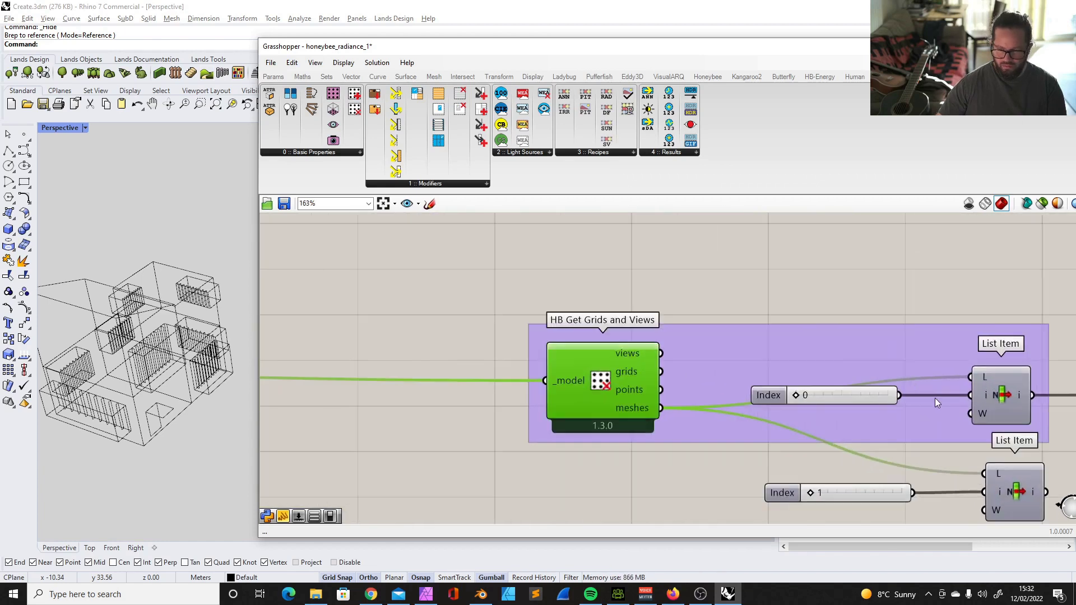
scroll(753, 350, "down", 2)
scroll(754, 354, "down", 2)
scroll(909, 428, "up", 4)
left_click(886, 422)
key("Delete")
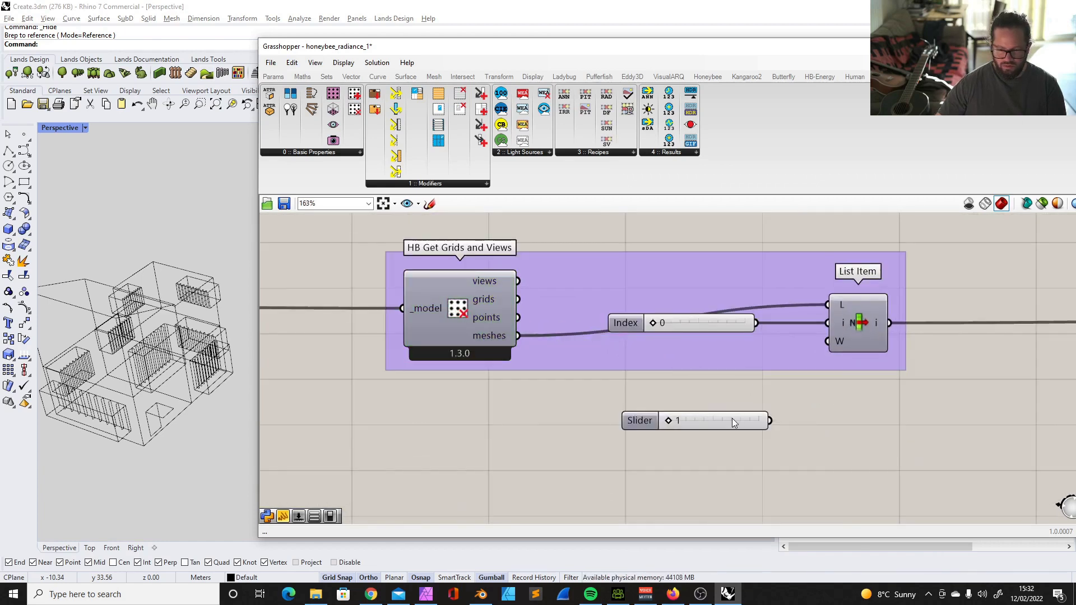
left_click(731, 418)
key("Delete")
Lower the remaining index slider clear of the meshes wire and move the HB Get Grids and Views group down and left beneath the room panels
scroll(707, 417, "down", 3)
left_click_drag(704, 371, 703, 390)
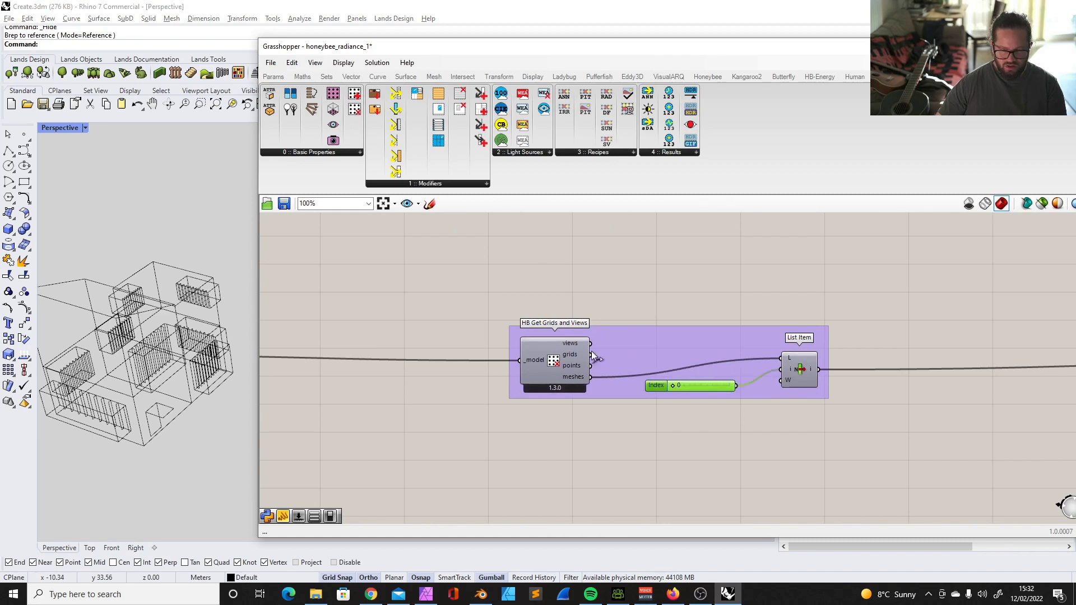
scroll(560, 385, "down", 1)
left_click_drag(516, 334, 832, 459)
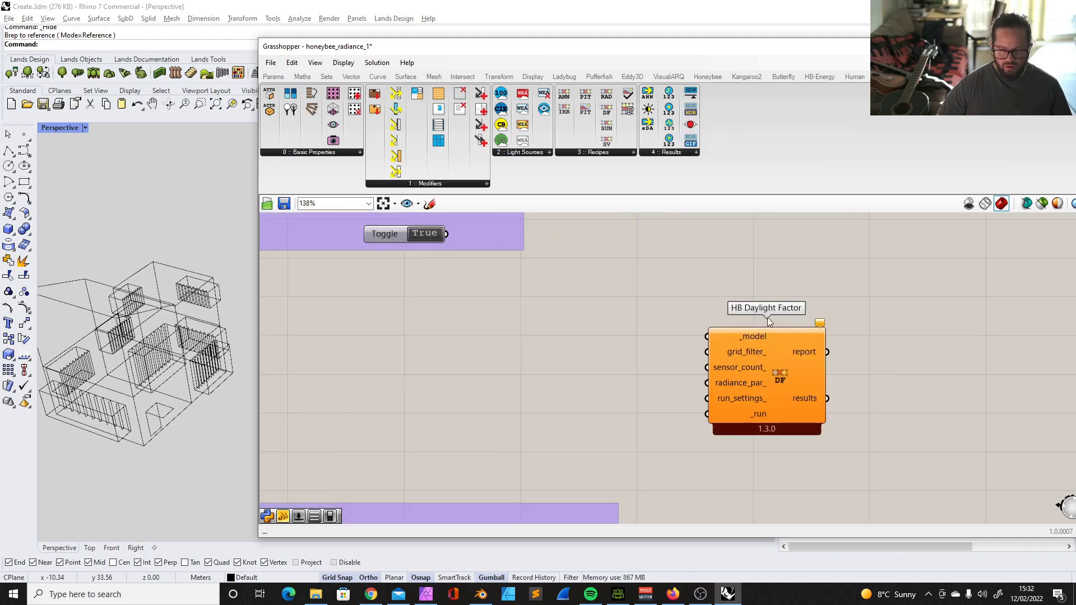
Read the description of the _mod_set_ input on the room component fed by HB Building Programs
scroll(789, 304, "down", 10)
scroll(418, 305, "down", 3)
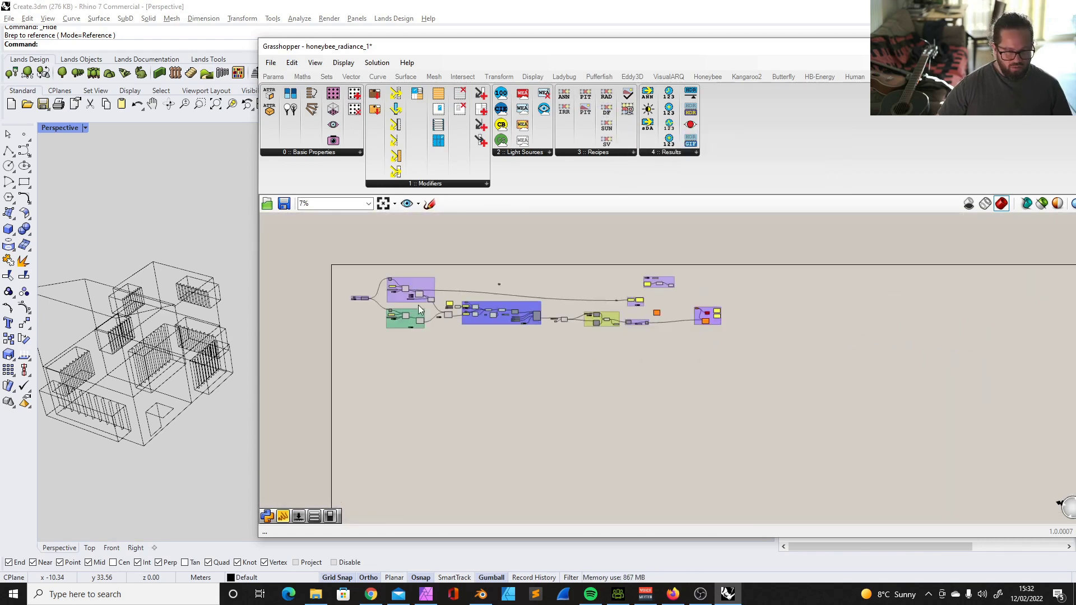
scroll(371, 321, "up", 5)
scroll(371, 321, "up", 10)
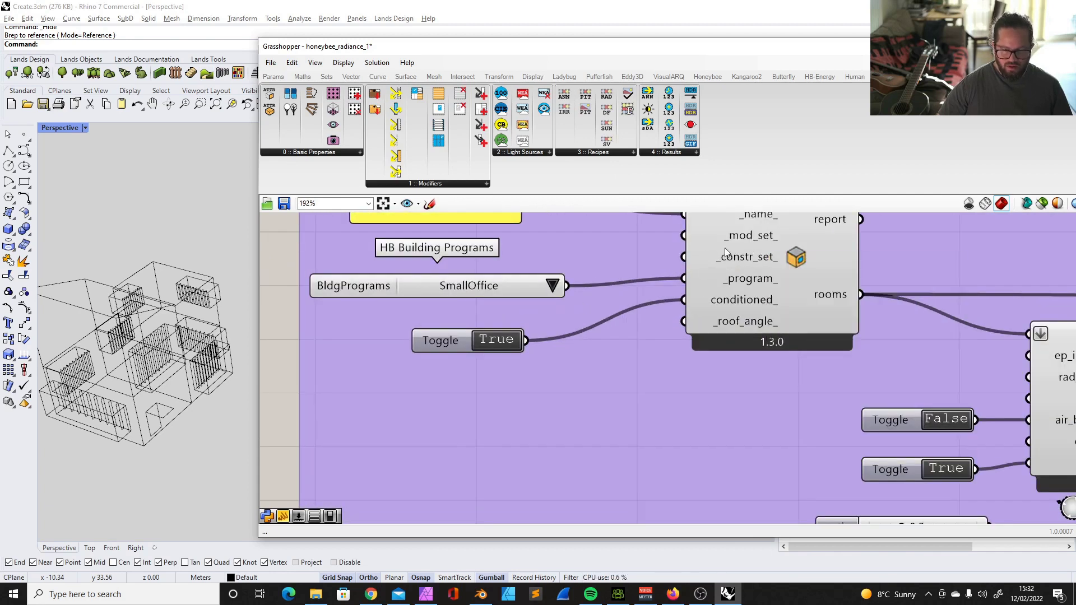
mouse_move(747, 238)
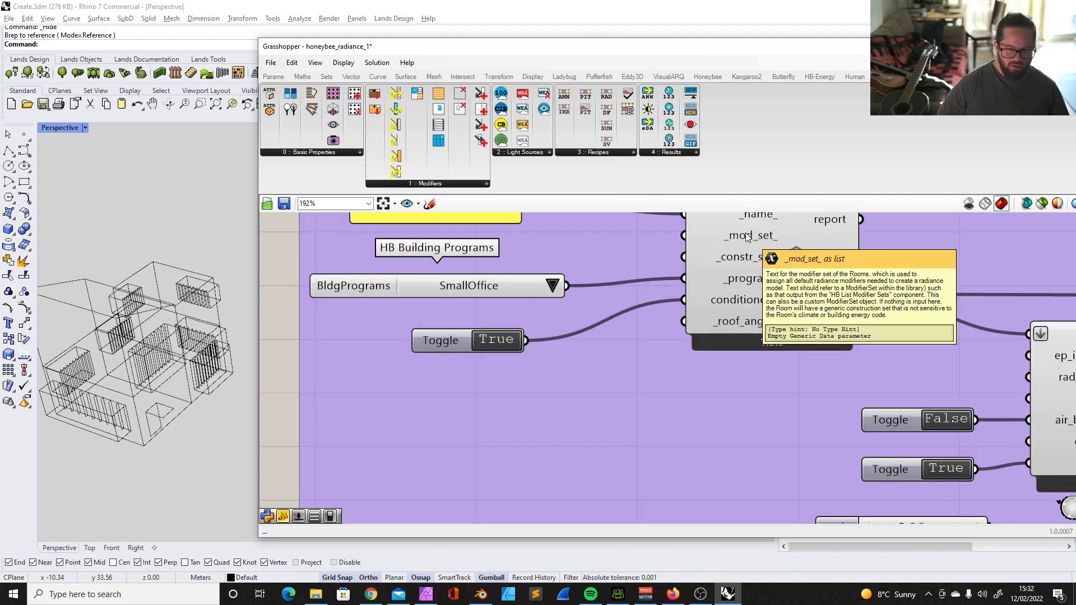
scroll(661, 220, "down", 5)
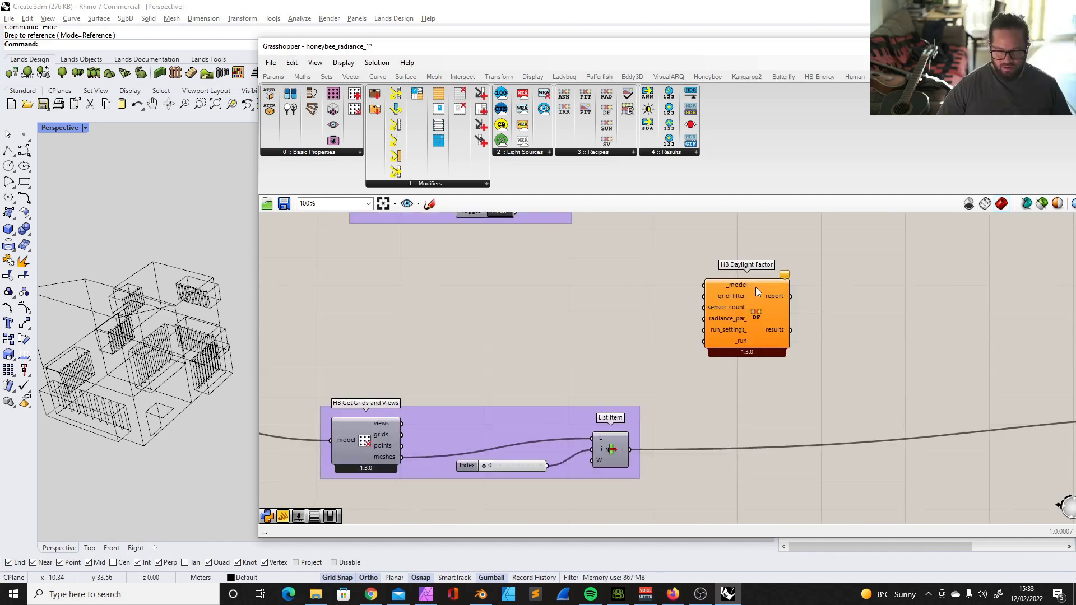
Examine the HB Daylight Factor component, including its description and the inputs it requires
left_click_drag(755, 287, 776, 291)
scroll(761, 287, "down", 3)
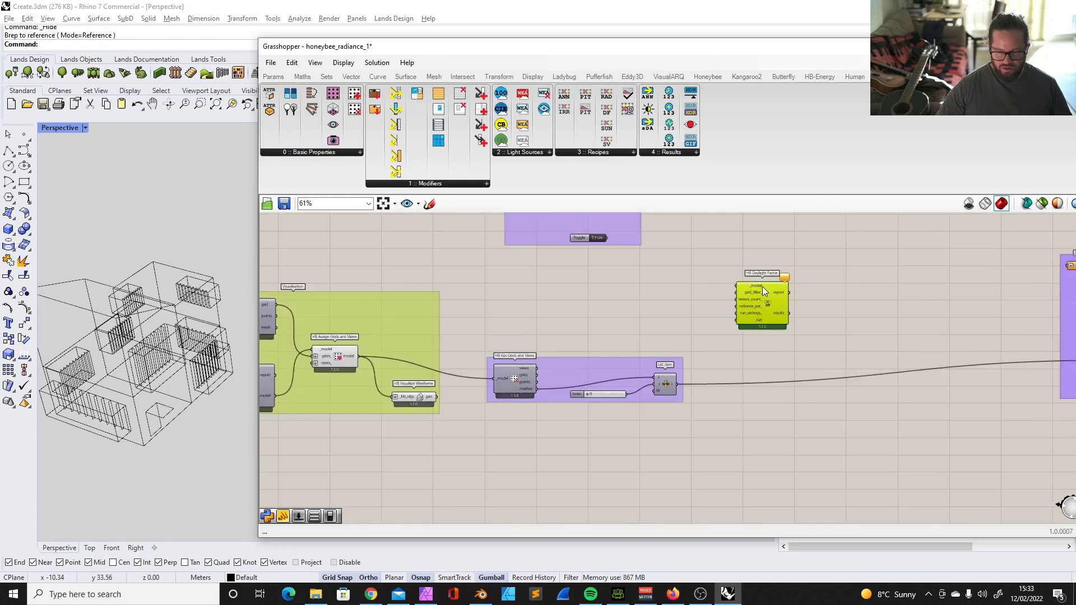
scroll(762, 288, "up", 3)
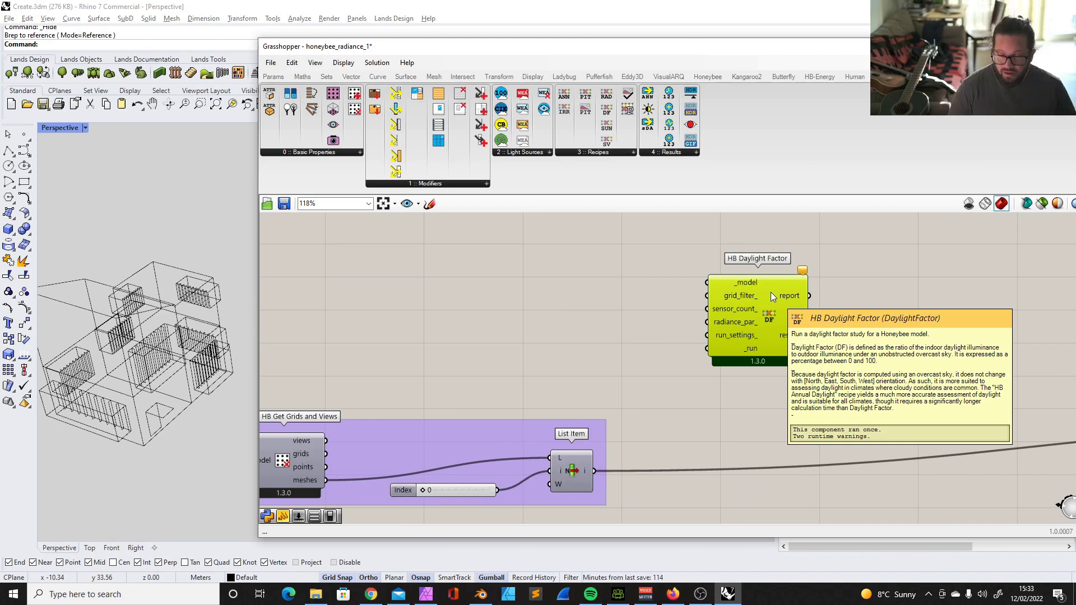
scroll(771, 291, "up", 2)
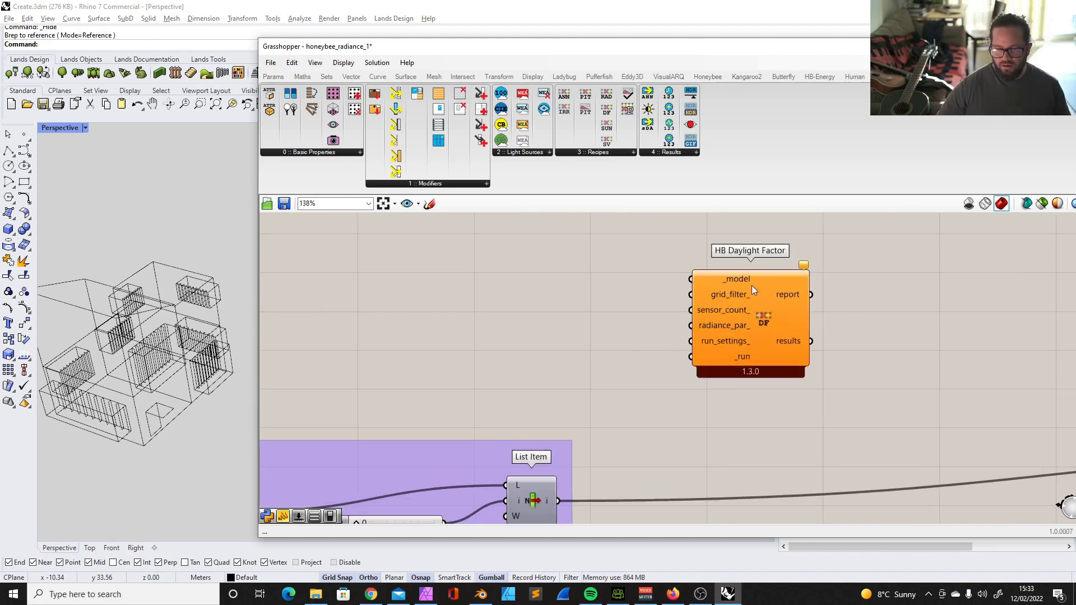
mouse_move(764, 294)
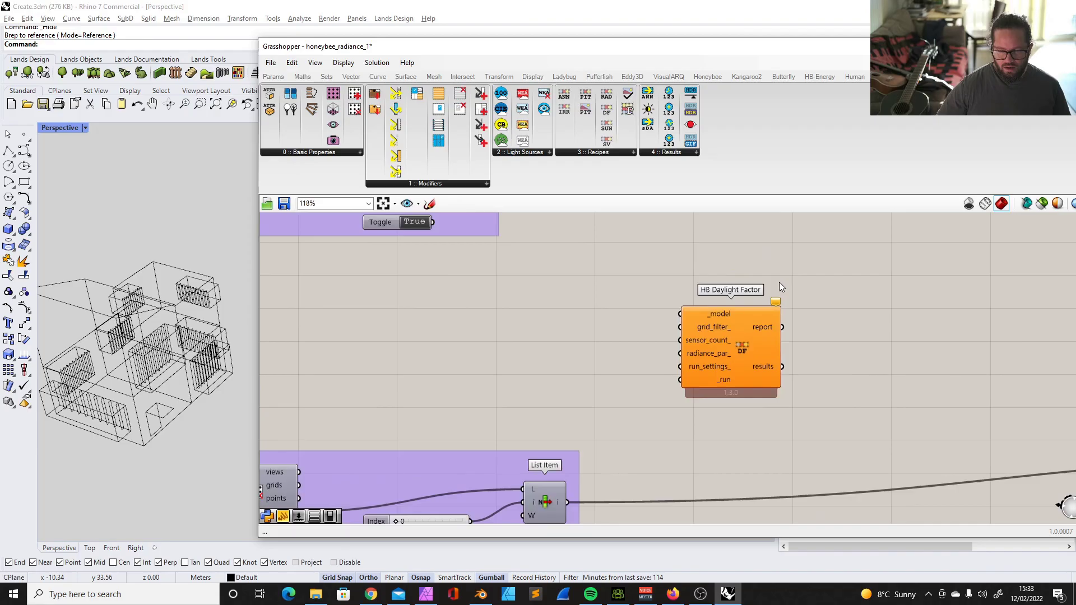
scroll(779, 281, "up", 1)
left_click(735, 336)
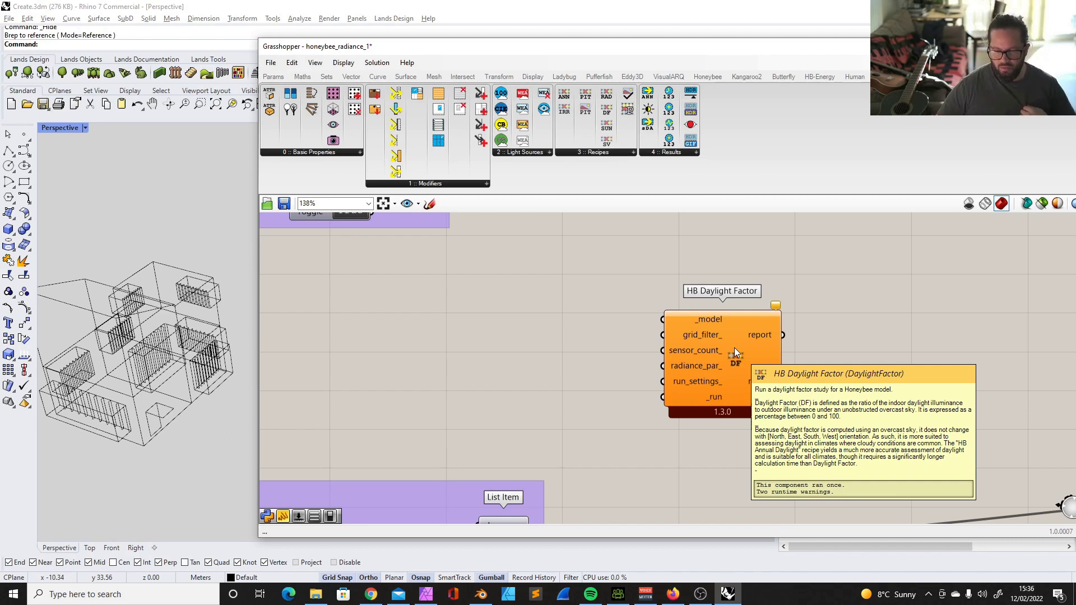
left_click(759, 350)
scroll(782, 352, "down", 3)
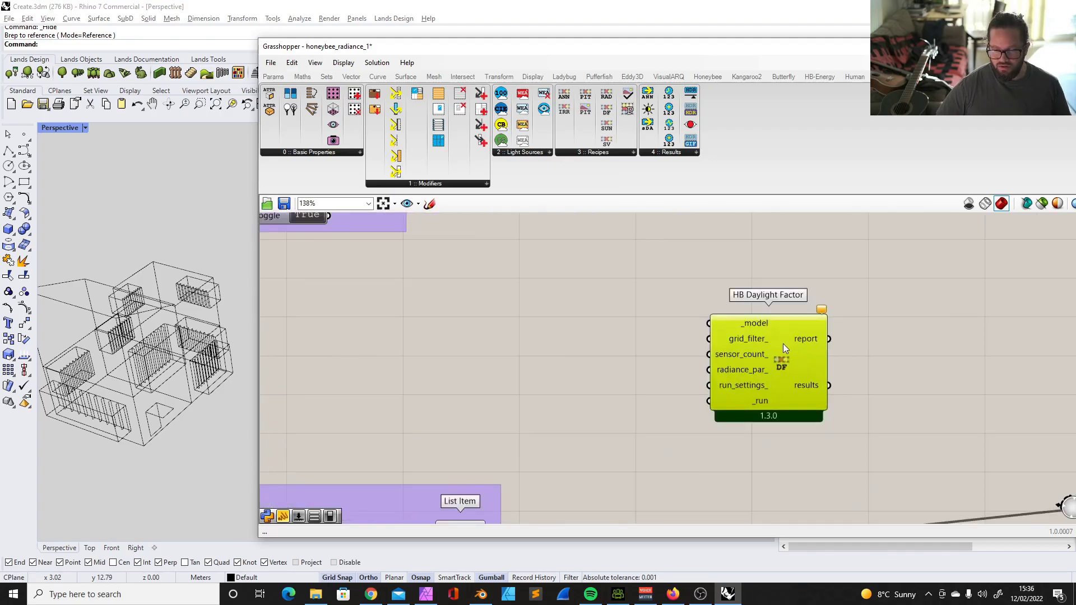
mouse_move(782, 344)
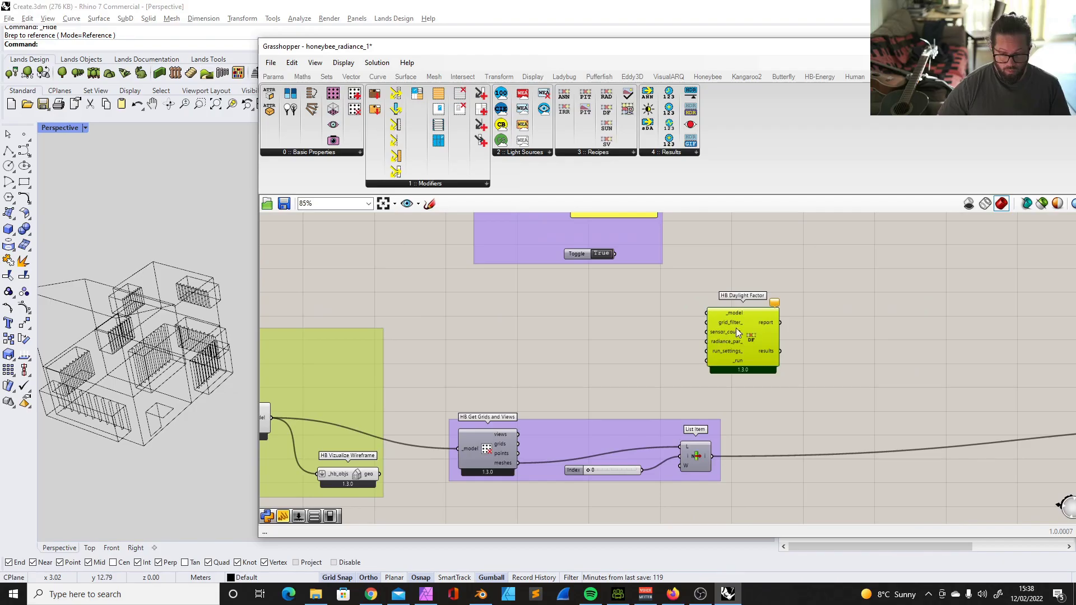
scroll(717, 329, "up", 3)
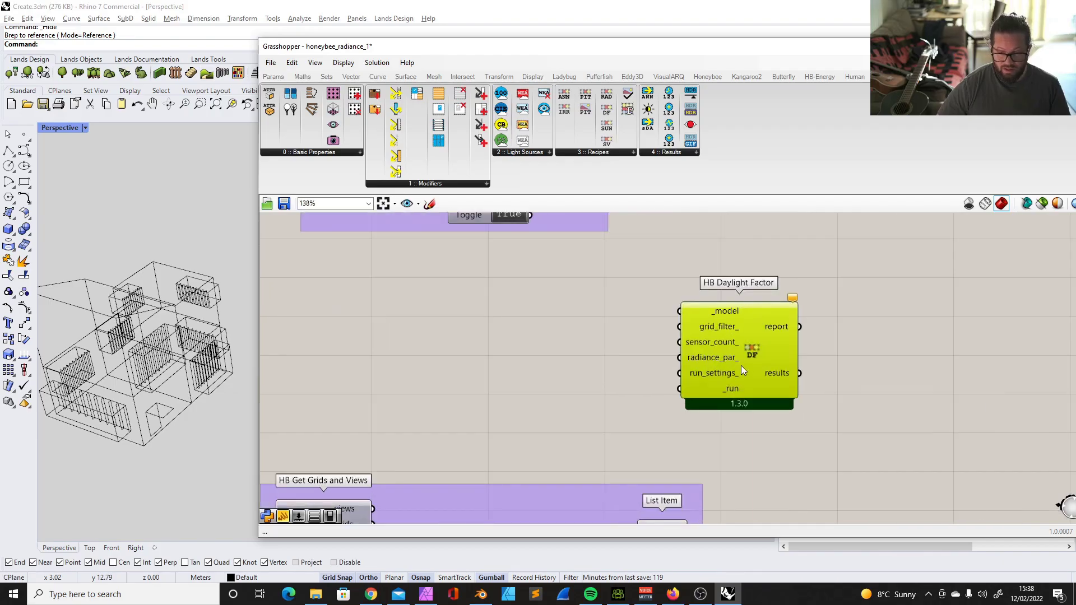
scroll(737, 309, "down", 4)
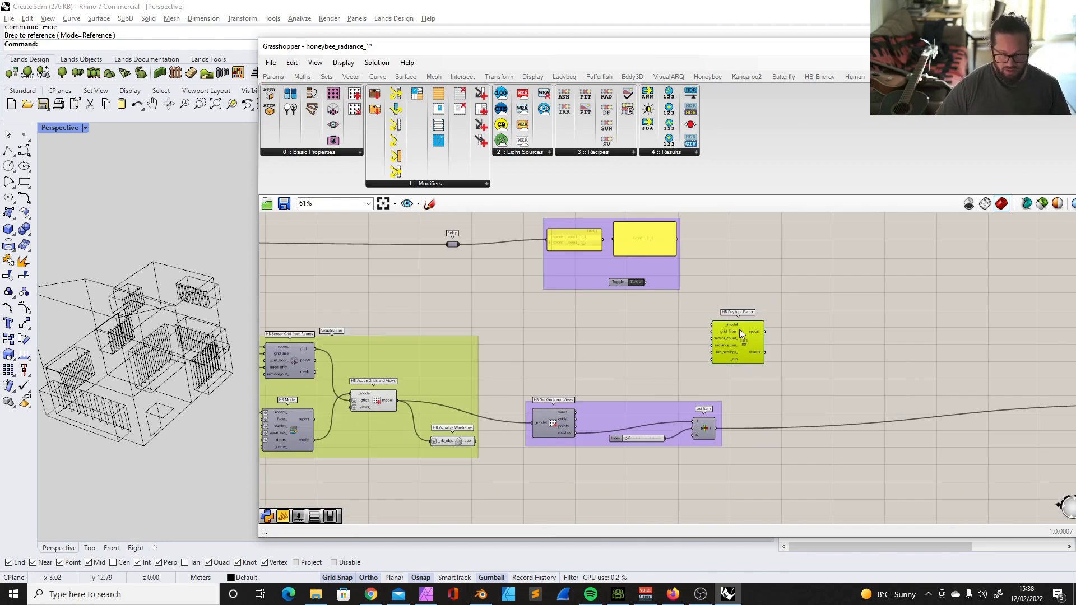
Move the HB Daylight Factor component into the gap between the room panels group and the HB Get Grids and Views group
left_click_drag(740, 331, 580, 330)
scroll(563, 334, "up", 2)
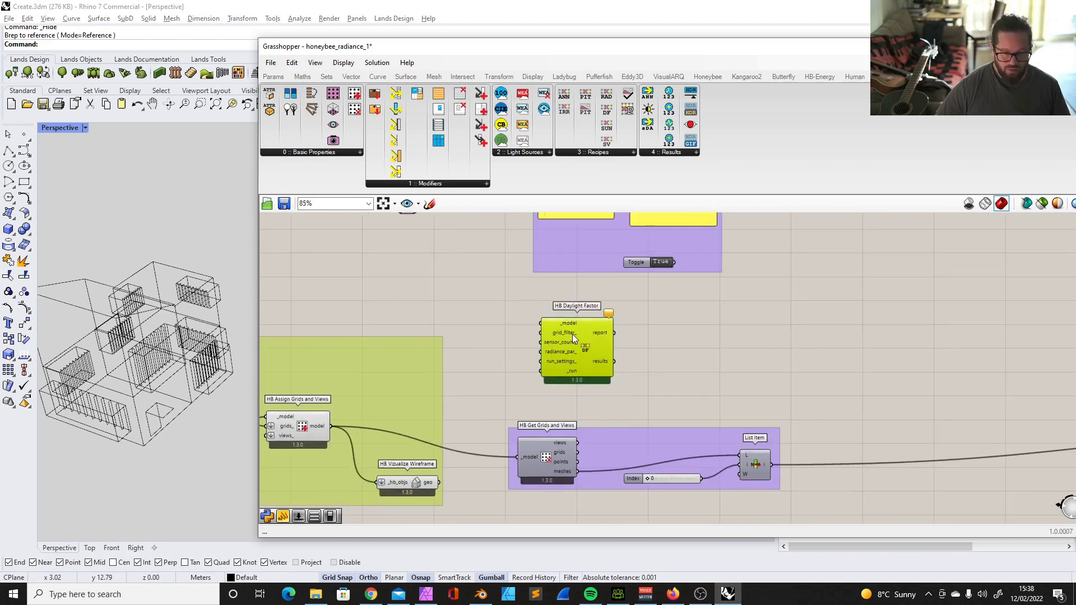
mouse_move(597, 337)
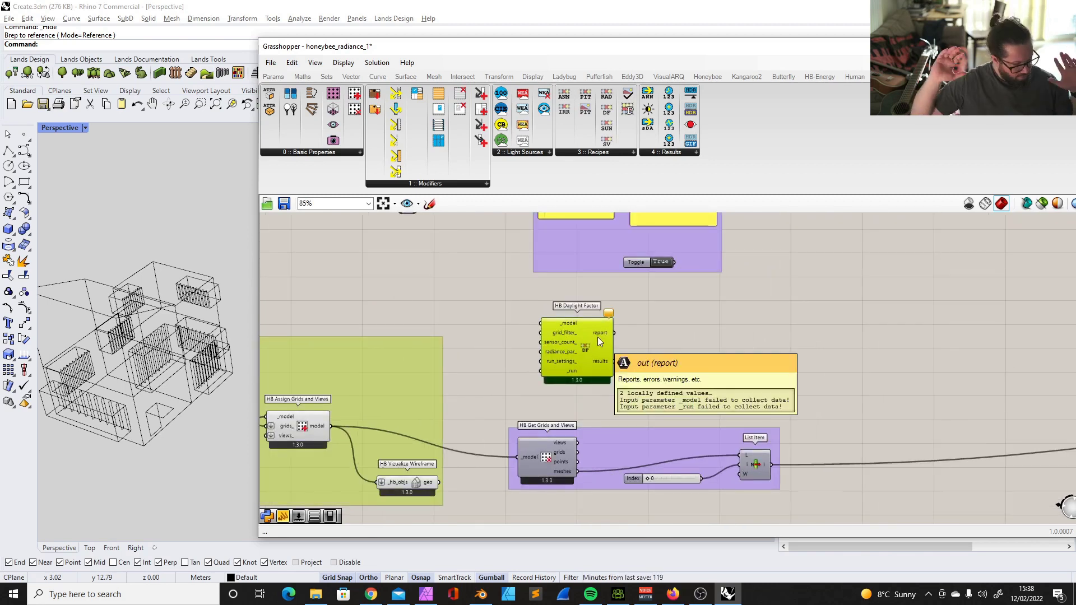
Browse the available Honeybee light source components
key("Escape")
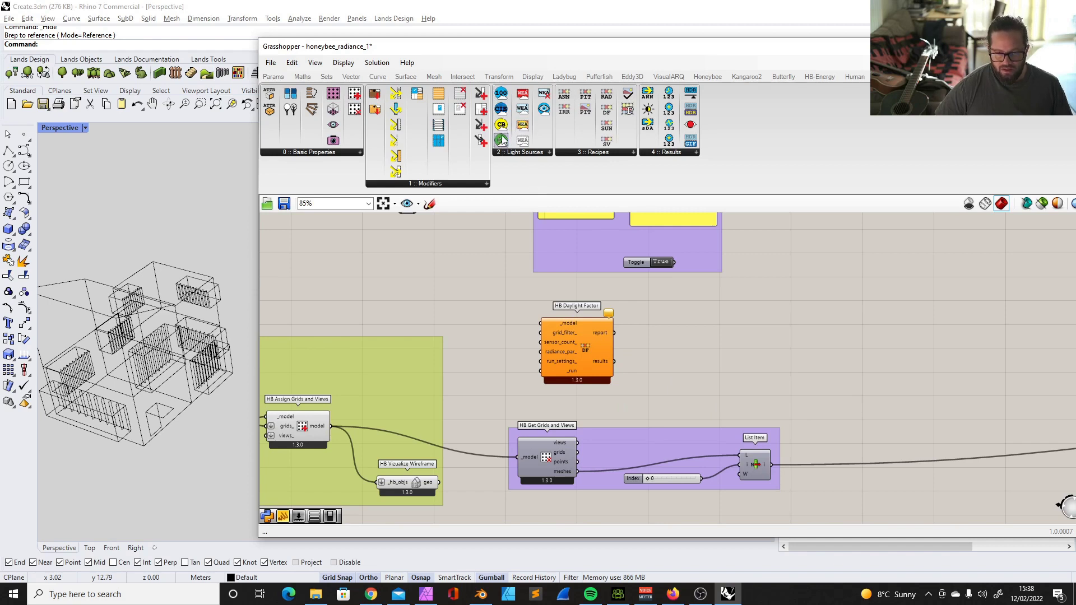
left_click(518, 152)
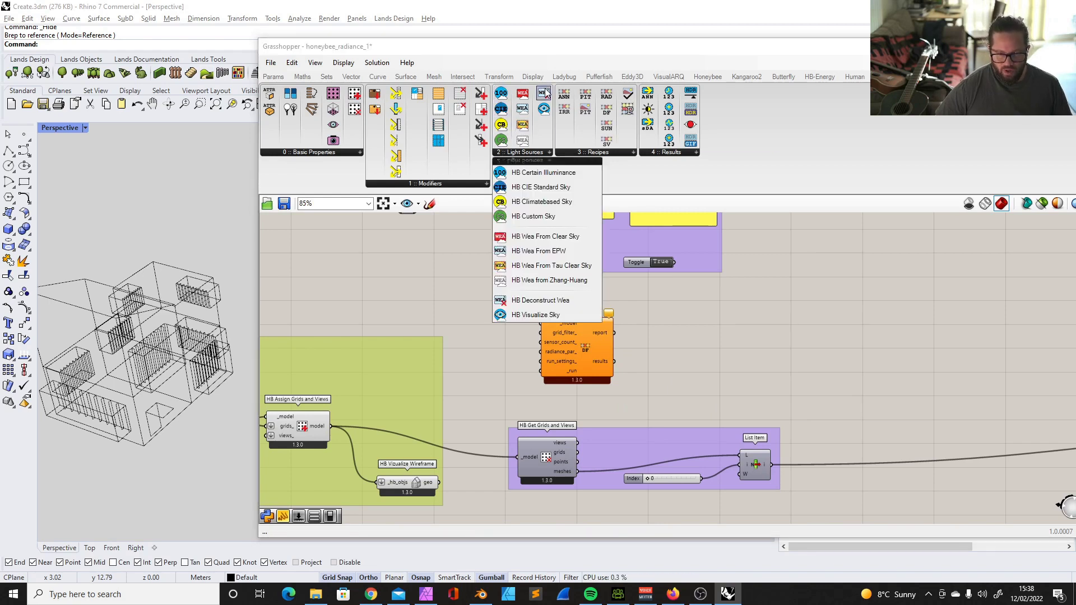
left_click(702, 328)
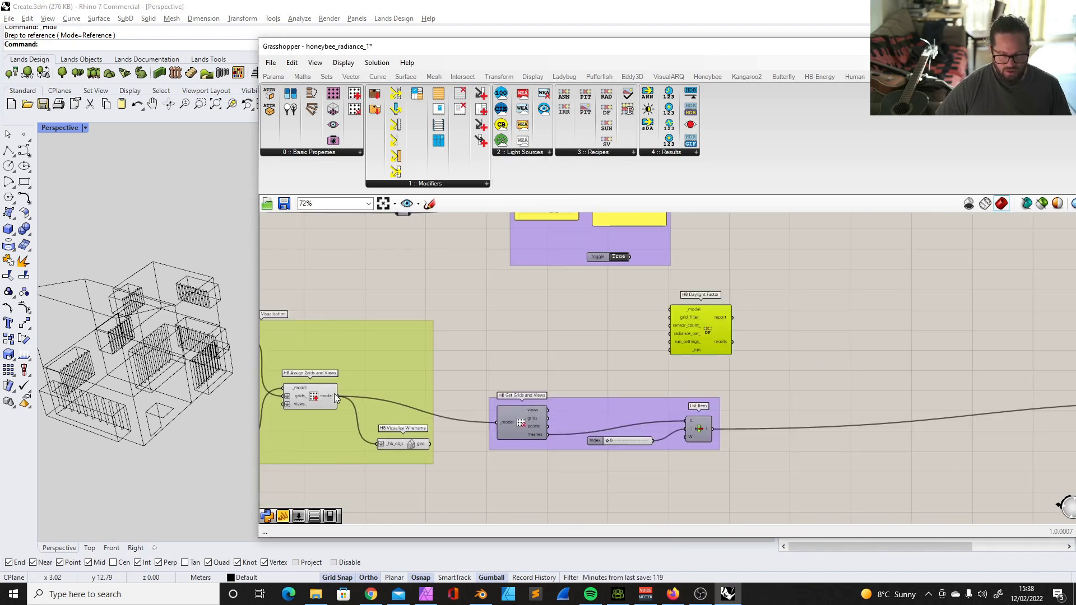
Connect the model output of HB Assign Grids and Views to the _model input of HB Daylight Factor
scroll(484, 394, "down", 2)
scroll(414, 395, "up", 2)
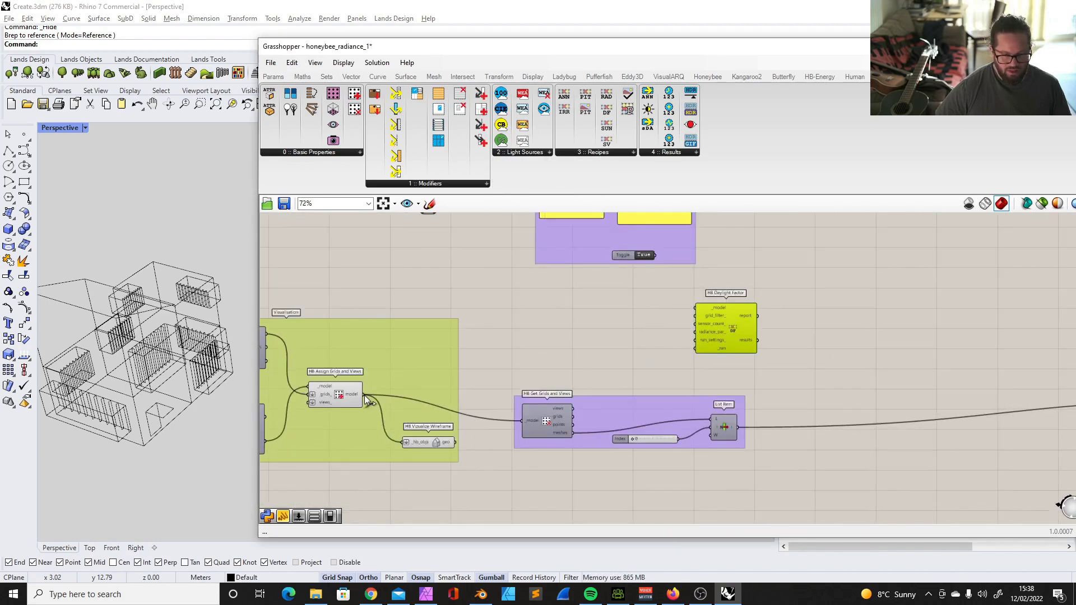
left_click_drag(365, 395, 695, 308)
scroll(433, 305, "down", 2)
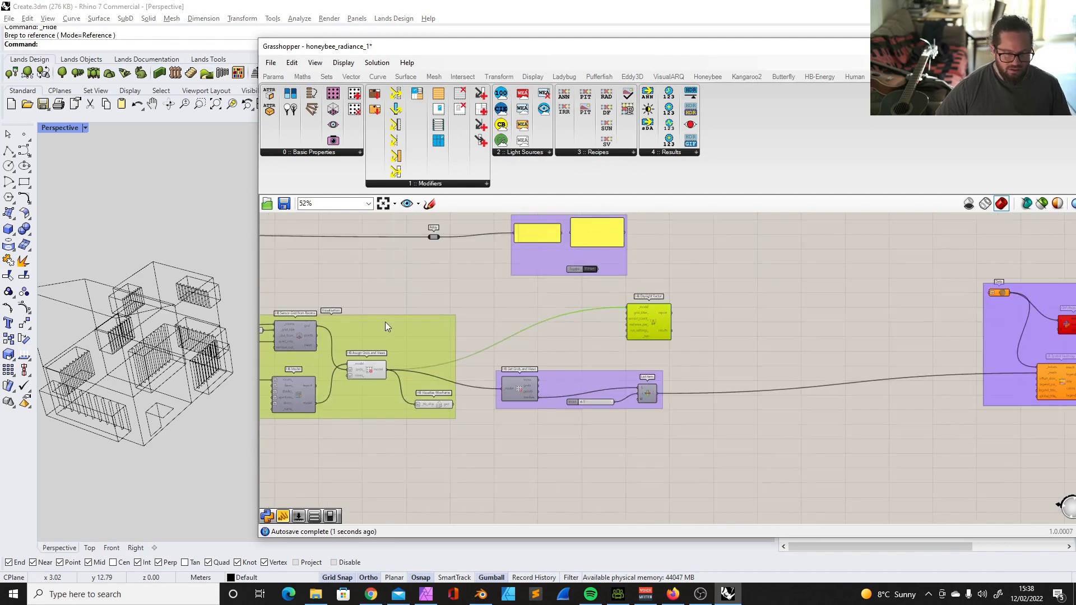
scroll(344, 335, "up", 3)
scroll(552, 333, "down", 2)
scroll(780, 322, "up", 2)
scroll(779, 321, "up", 1)
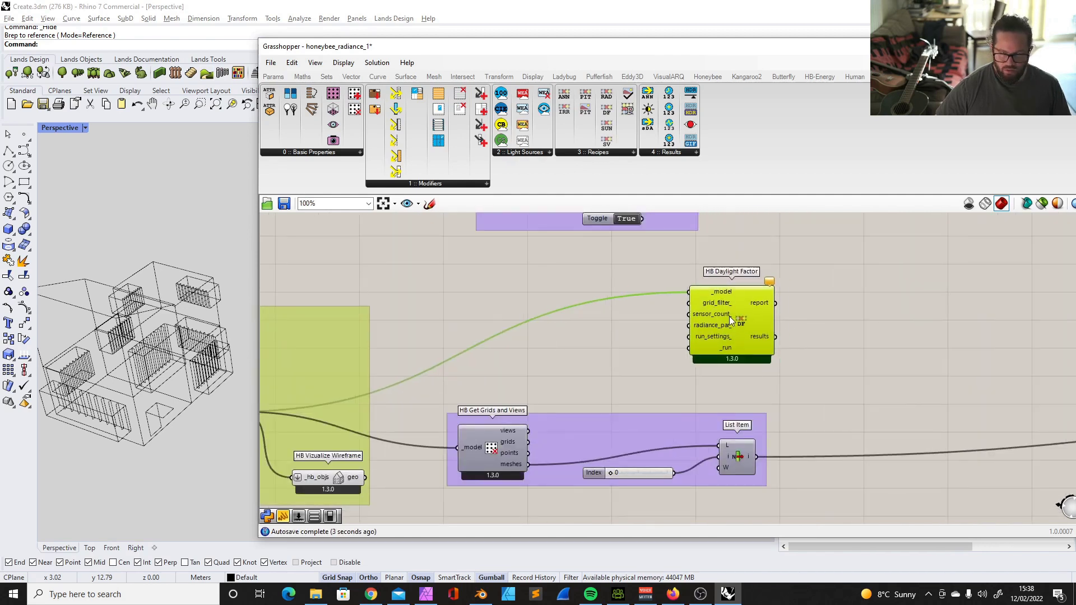
Move HB Daylight Factor slightly farther from the room panels group and add a Boolean Toggle beside it
left_click_drag(729, 316, 790, 328)
scroll(775, 348, "down", 3)
double_click(775, 348)
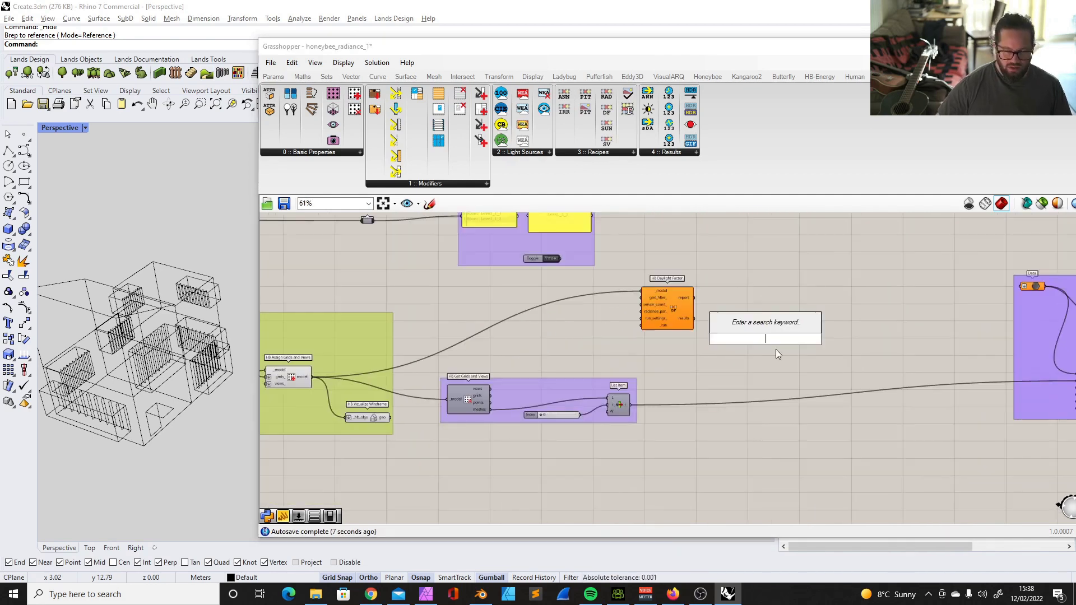
type("run")
key("BackSpace")
key("BackSpace")
key("BackSpace")
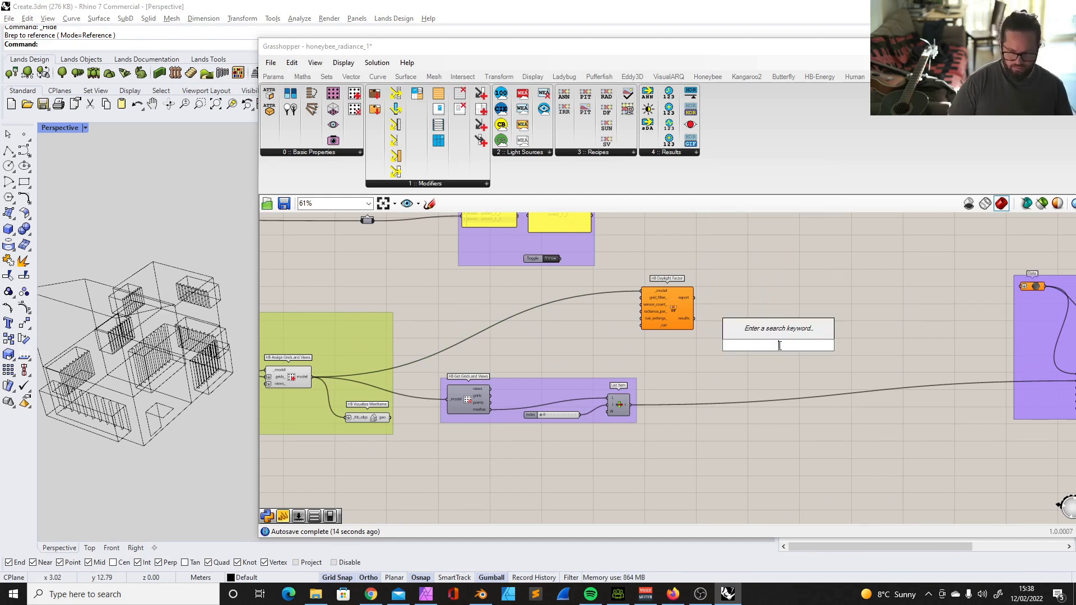
type("boo")
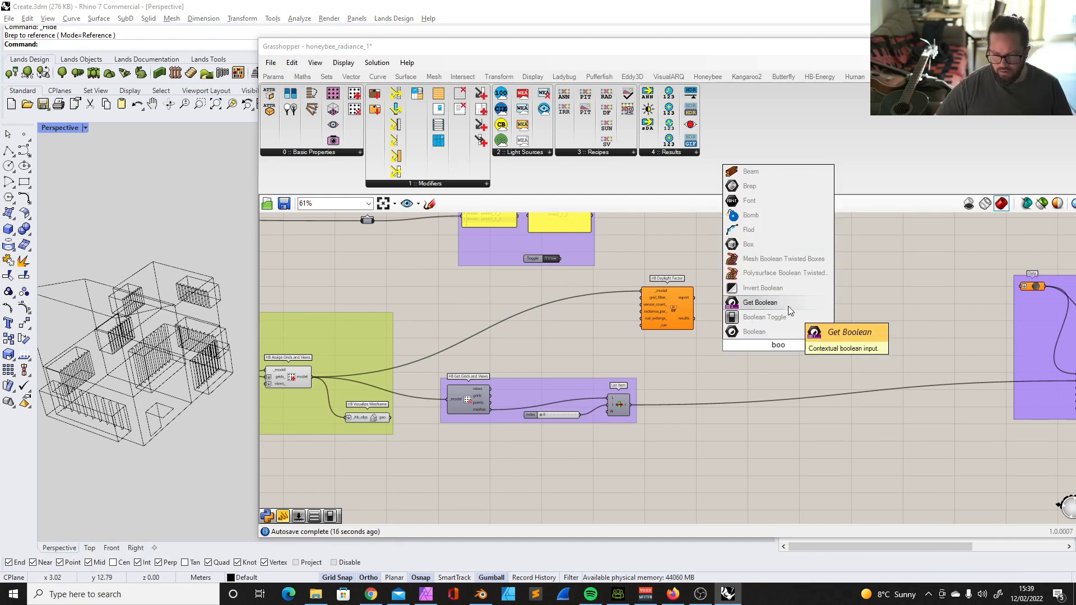
left_click(779, 317)
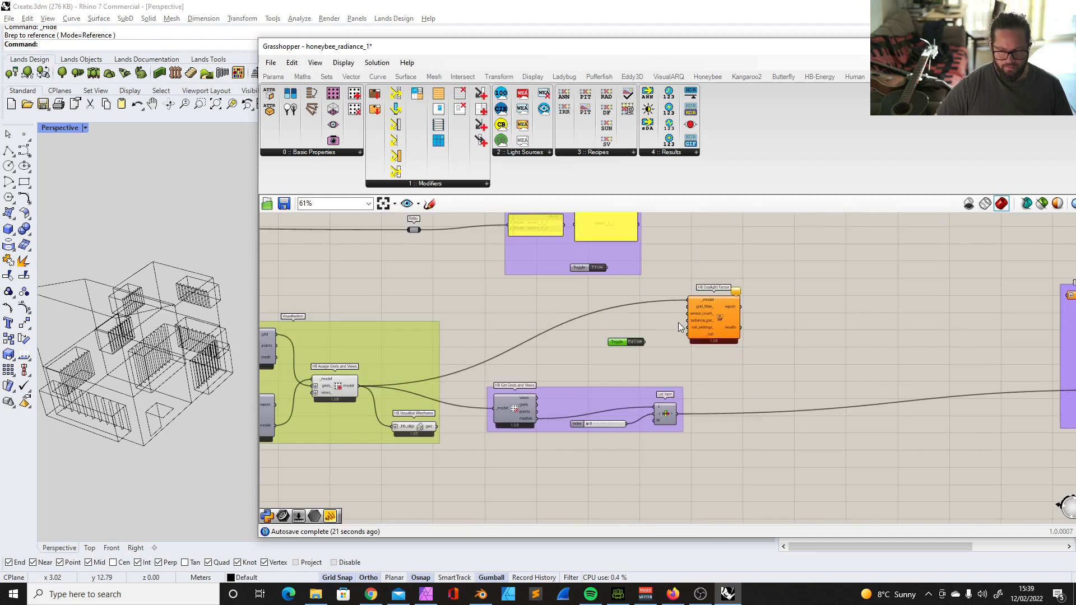
Connect the new Boolean Toggle to the _run input of HB Daylight Factor
scroll(661, 332, "up", 3)
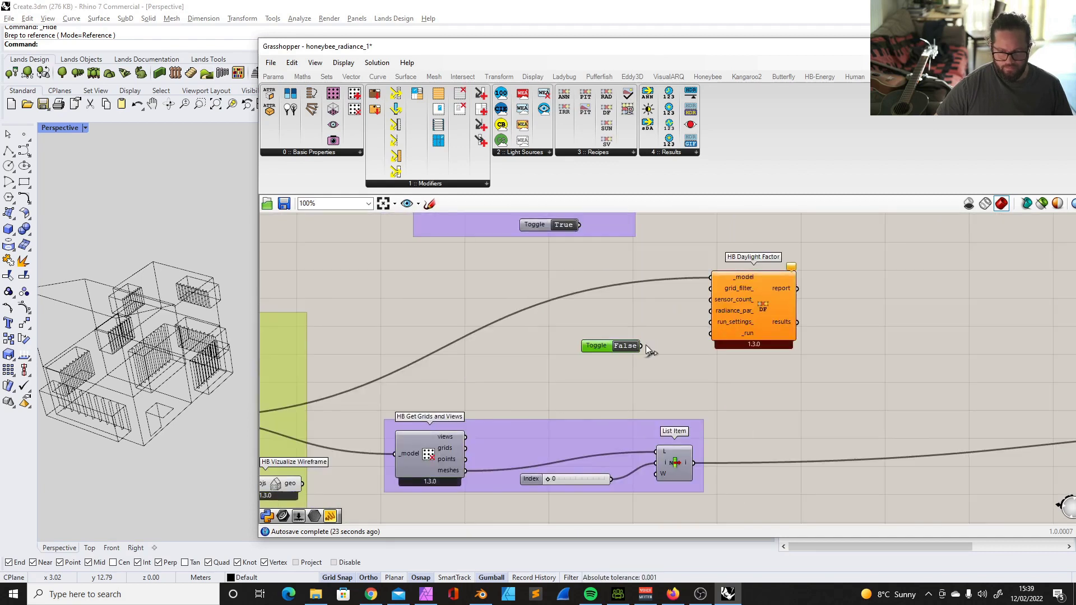
left_click_drag(641, 346, 711, 333)
scroll(675, 292, "down", 3)
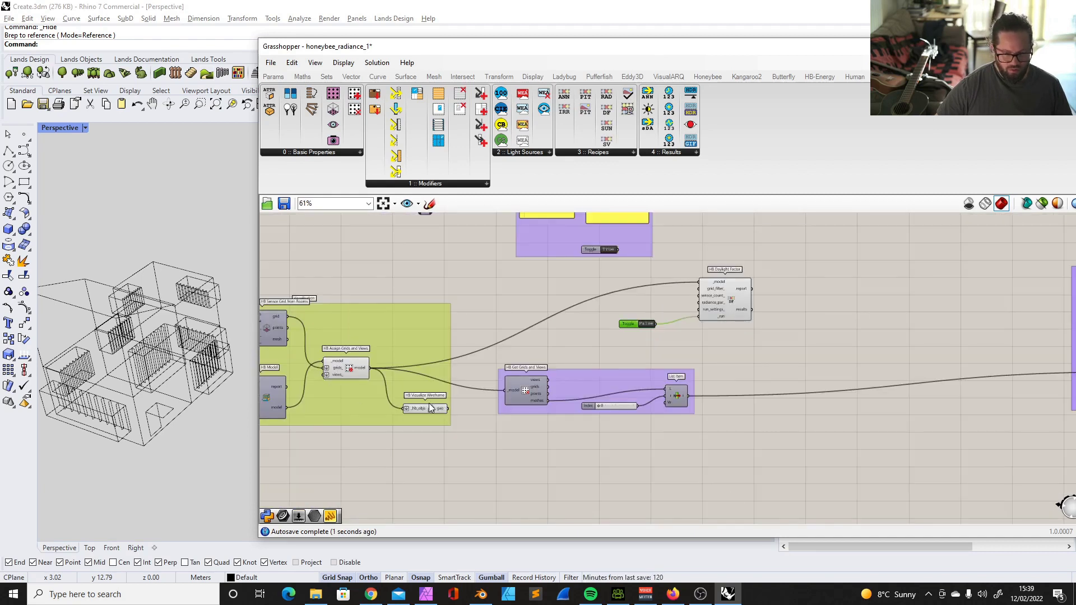
Examine the grid_filter_ input of HB Daylight Factor, the room name panels and the model output of HB Assign Grids and Views
scroll(428, 403, "up", 1)
scroll(473, 392, "down", 4)
scroll(540, 294, "up", 5)
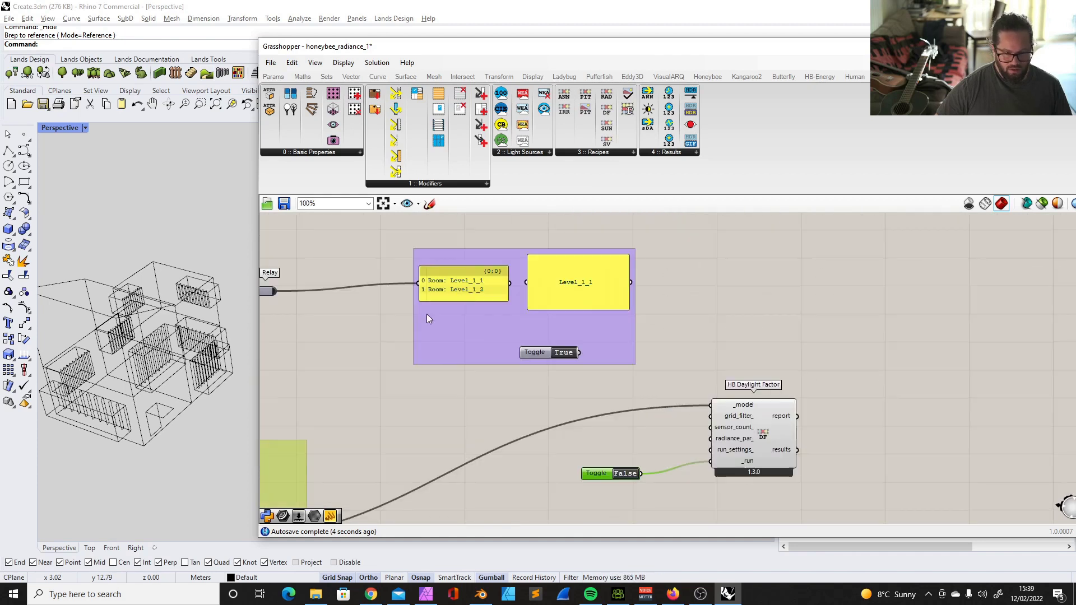
mouse_move(739, 424)
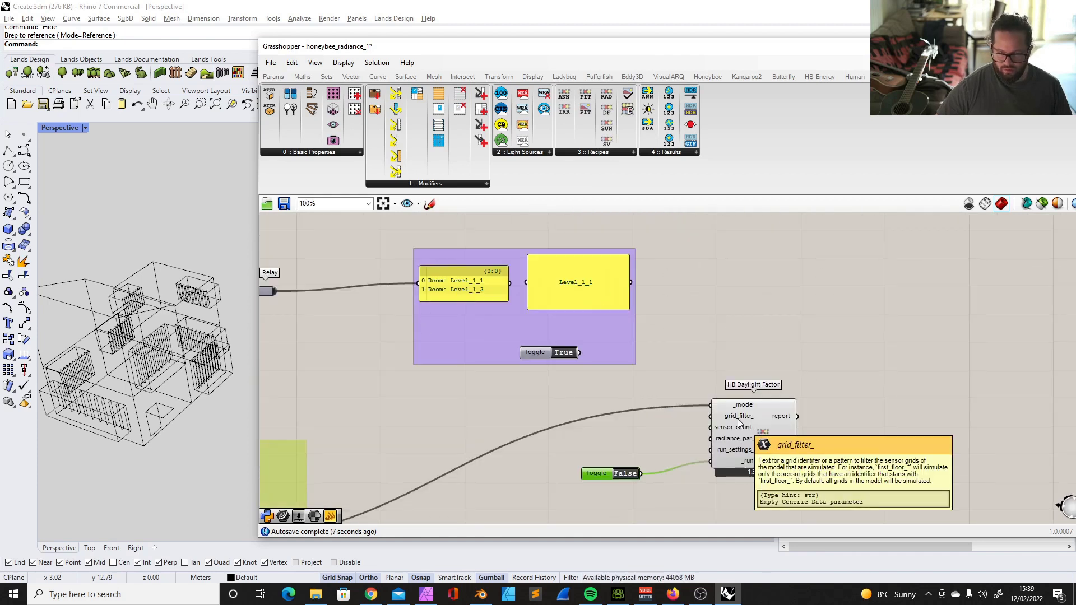
scroll(738, 424, "up", 3)
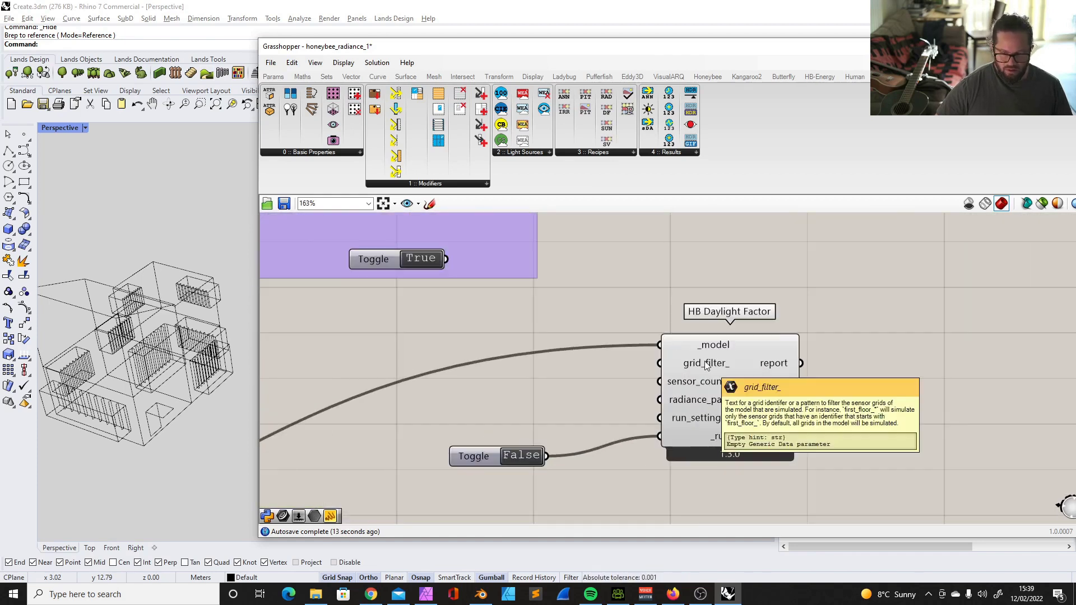
scroll(594, 360, "down", 3)
scroll(534, 282, "down", 3)
scroll(471, 266, "up", 3)
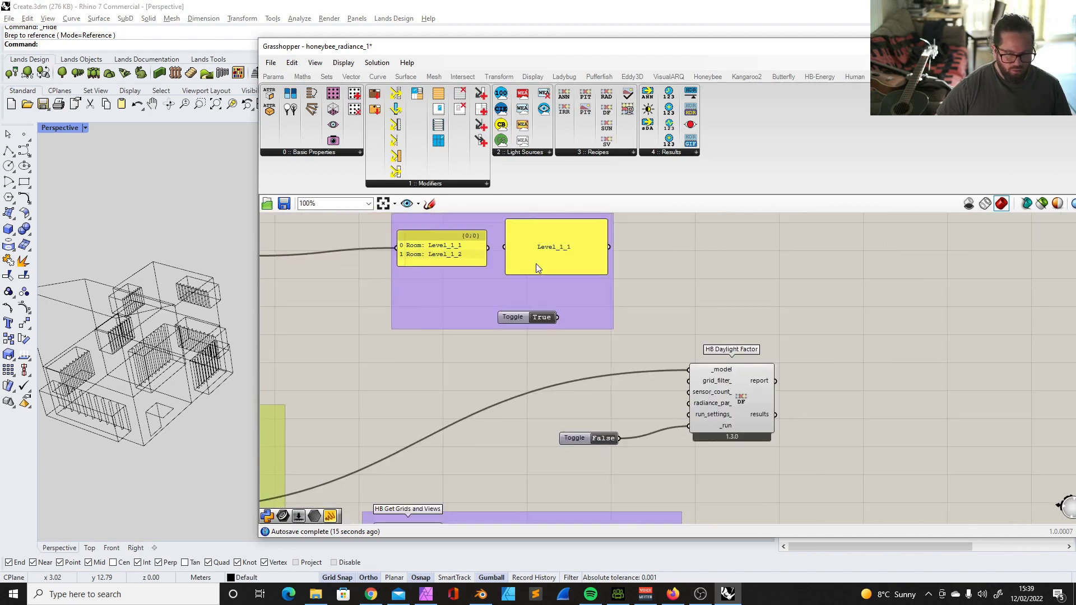
scroll(535, 268, "down", 3)
scroll(308, 423, "up", 2)
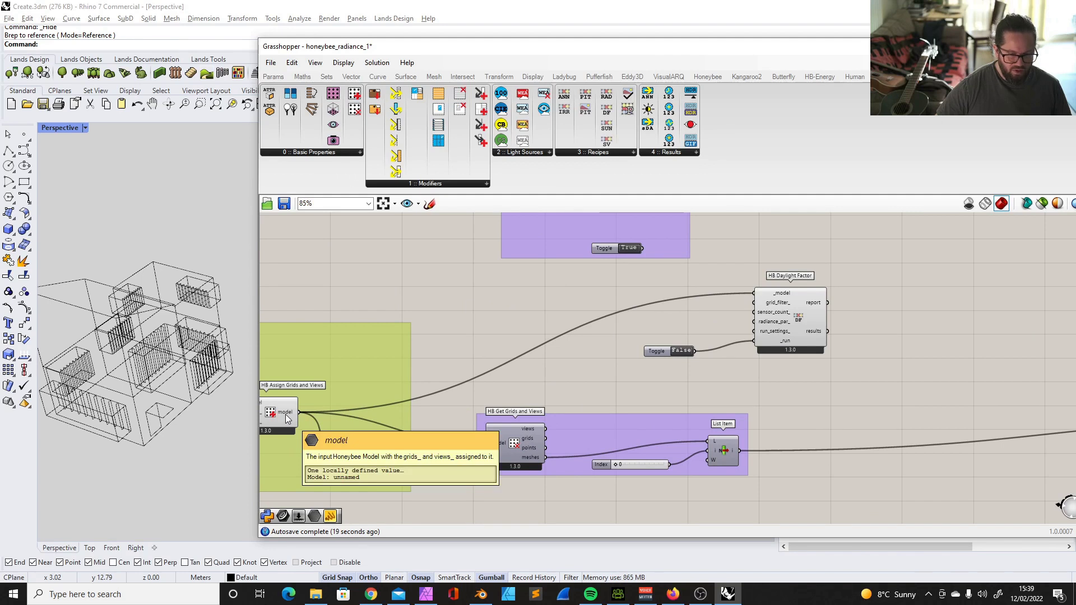
Review how HB Sensor Grid from Rooms and HB Model feed HB Assign Grids and Views in the Visualisation group
scroll(333, 417, "down", 2)
scroll(438, 381, "up", 4)
scroll(425, 369, "down", 3)
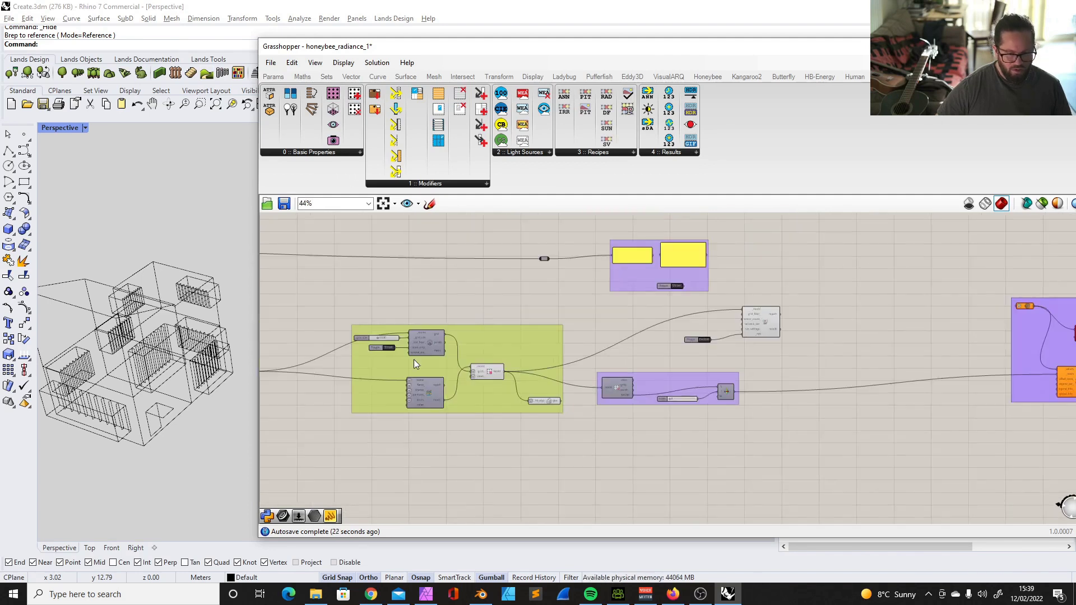
scroll(420, 356, "up", 3)
left_click(613, 301)
left_click_drag(613, 299, 615, 286)
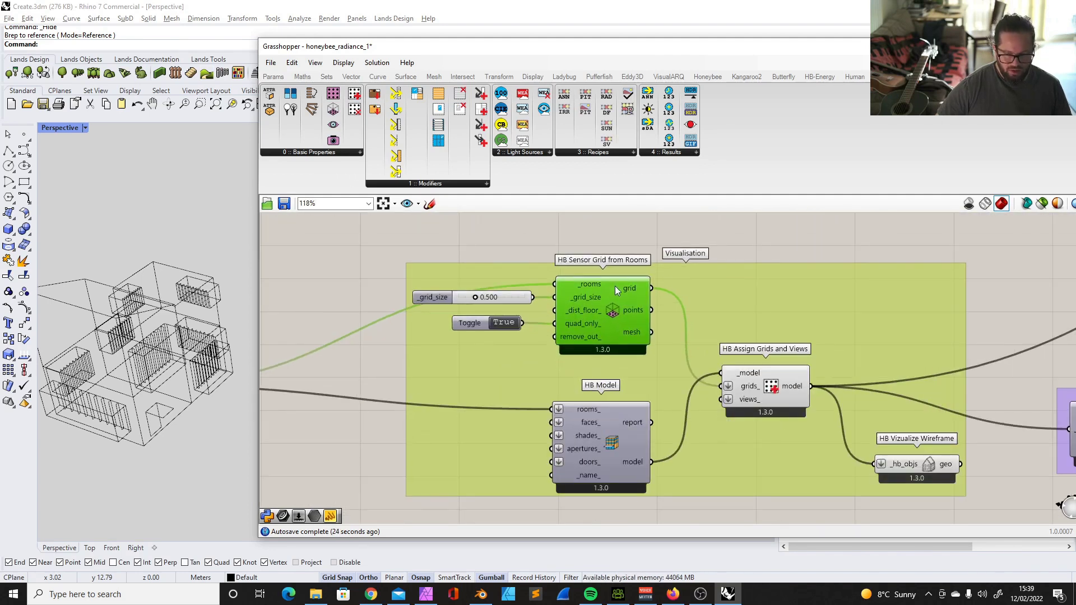
scroll(507, 335, "down", 3)
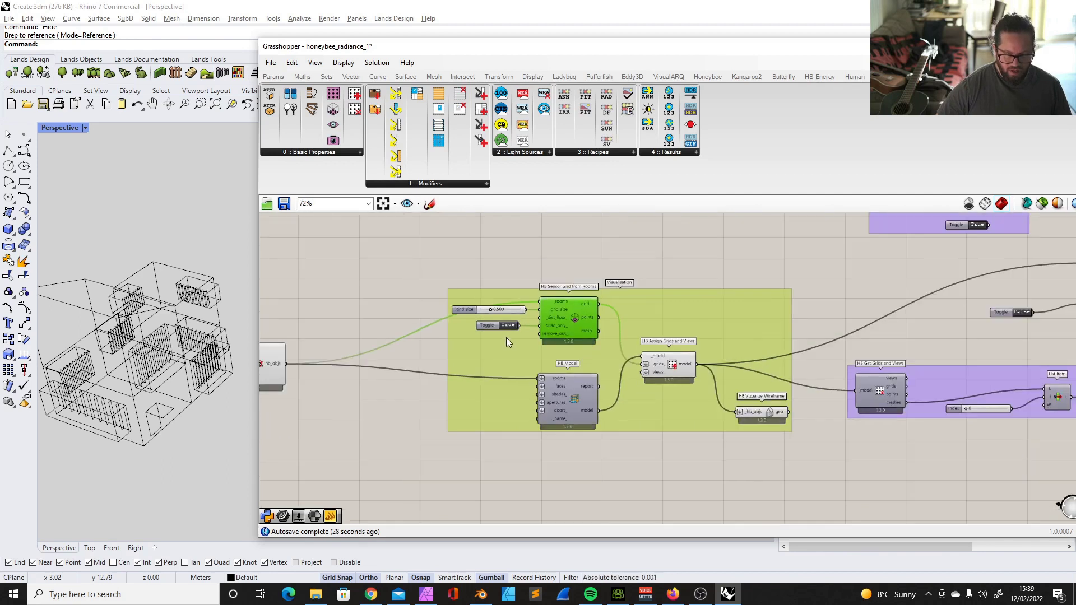
right_click_drag(634, 354, 457, 349)
scroll(456, 349, "up", 1)
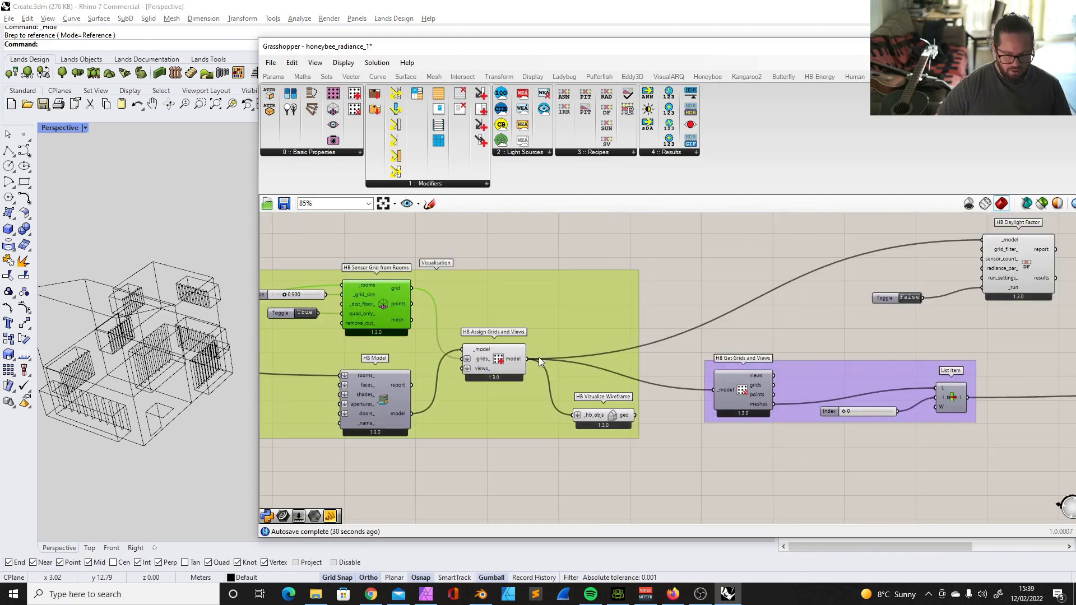
left_click(503, 351)
right_click_drag(514, 362, 418, 381)
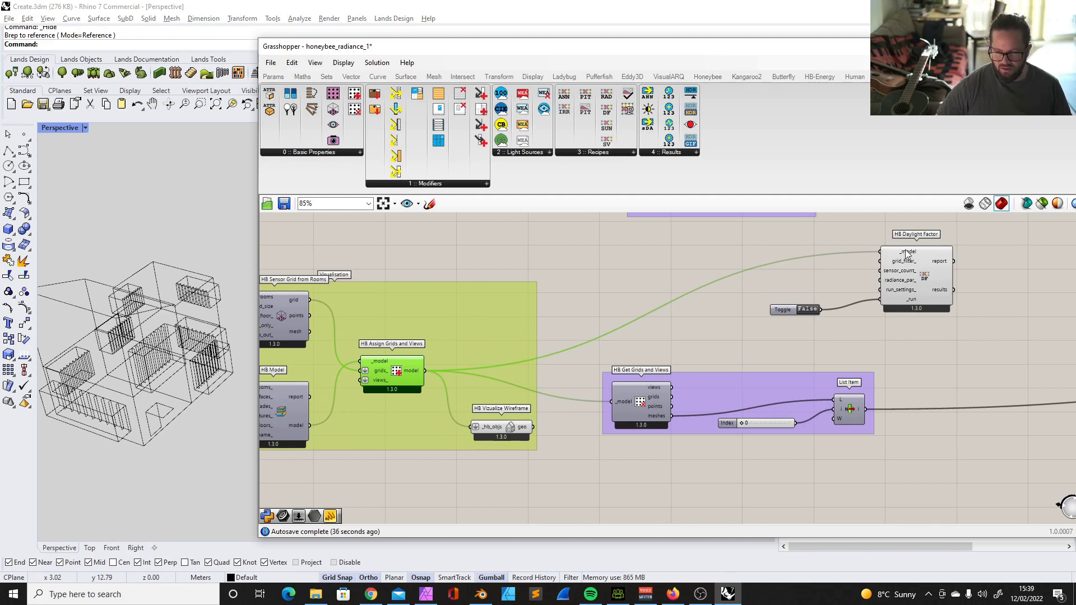
Connect the Level_1_1 panel to the grid_filter_ input of HB Daylight Factor
left_click(925, 251)
right_click_drag(906, 257, 797, 340)
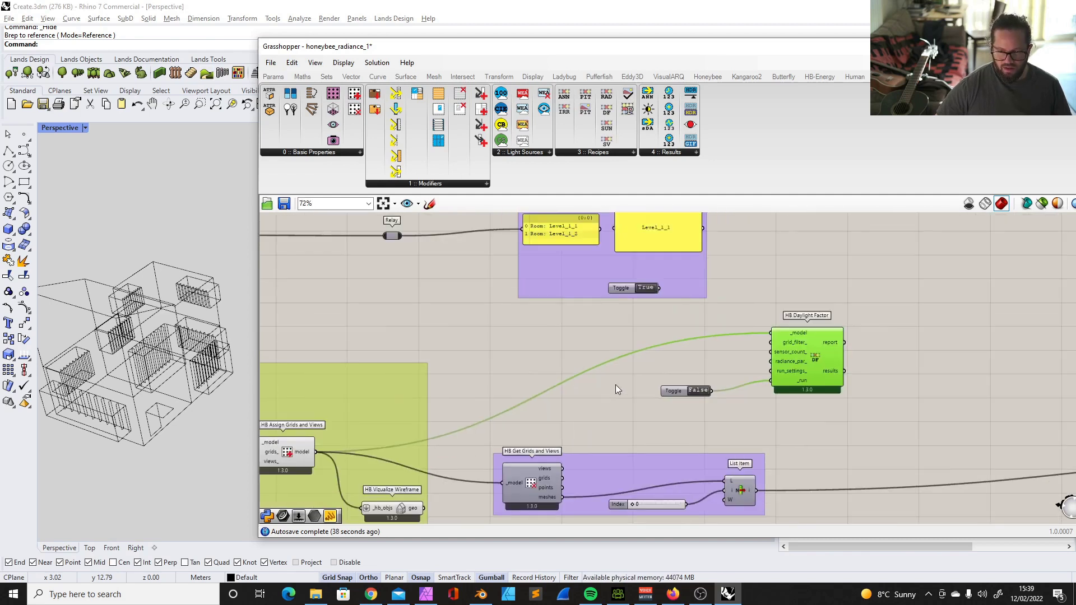
scroll(615, 385, "down", 1)
scroll(578, 255, "up", 1)
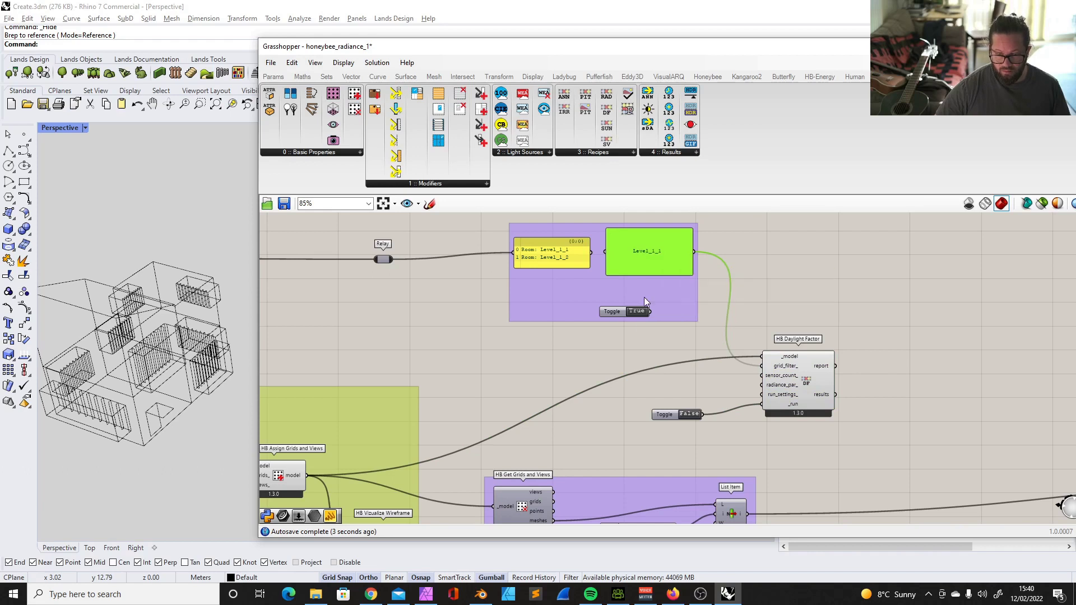
Trace the meshes output of HB Get Grids and Views through List Item to the LB Spatial Heatmap
scroll(633, 336, "down", 3)
scroll(717, 401, "up", 3)
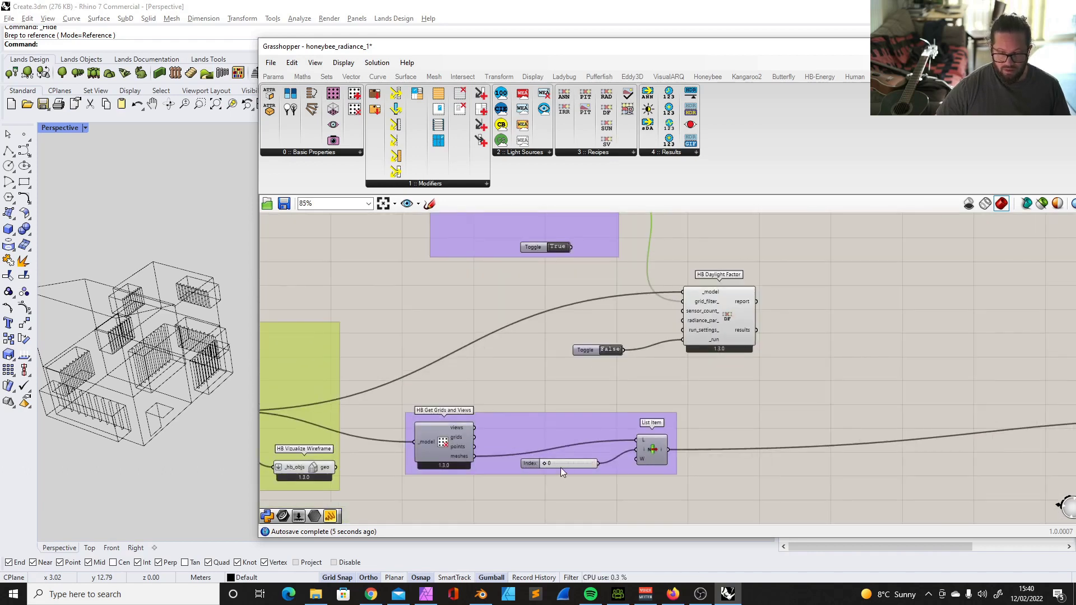
scroll(625, 387, "down", 2)
scroll(595, 230, "up", 3)
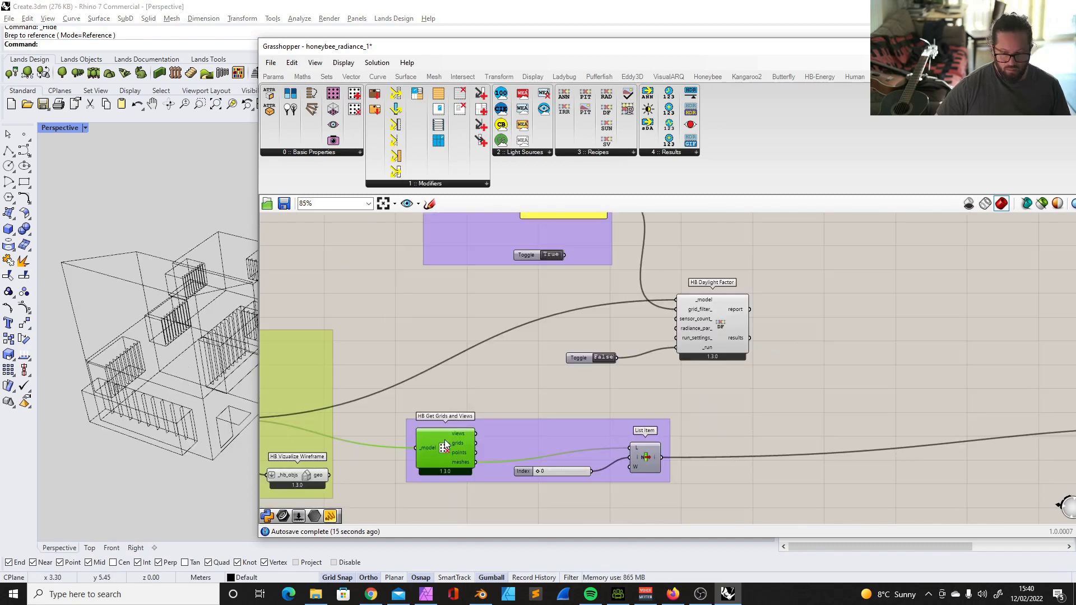
scroll(573, 430, "down", 4)
scroll(953, 421, "up", 5)
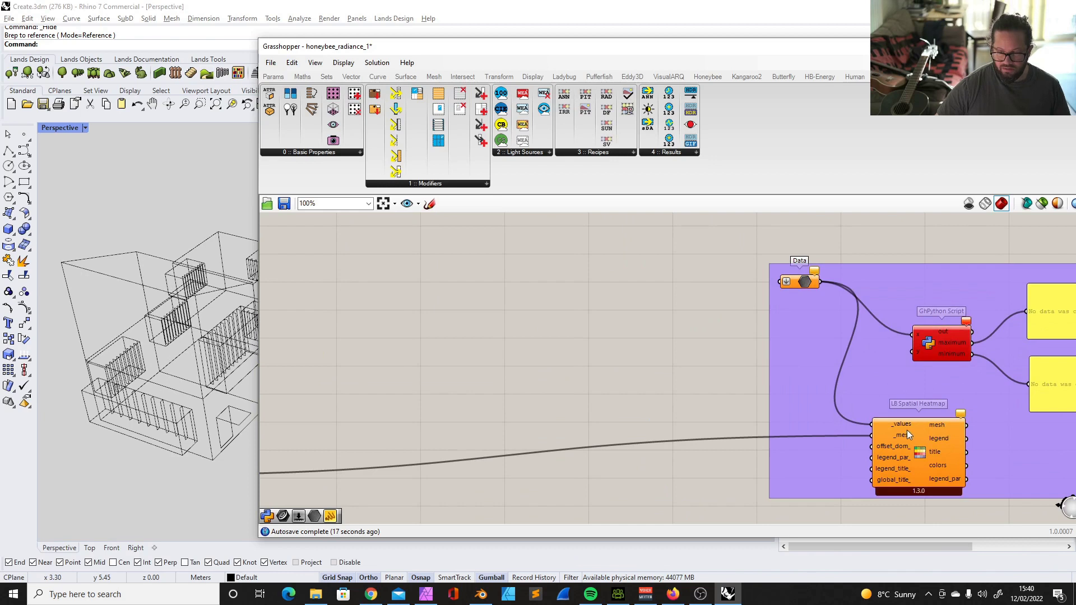
scroll(824, 356, "down", 6)
scroll(344, 428, "up", 3)
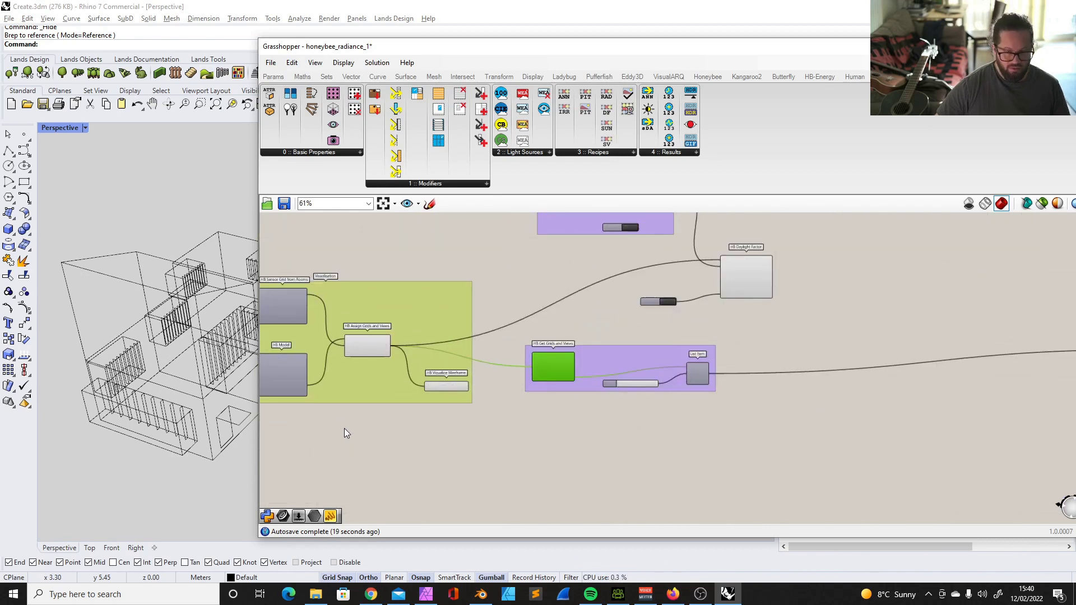
Examine the mesh output of HB Sensor Grid from Rooms and its relation to HB Get Grids and Views
scroll(490, 351, "up", 1)
scroll(532, 320, "down", 2)
scroll(325, 317, "up", 3)
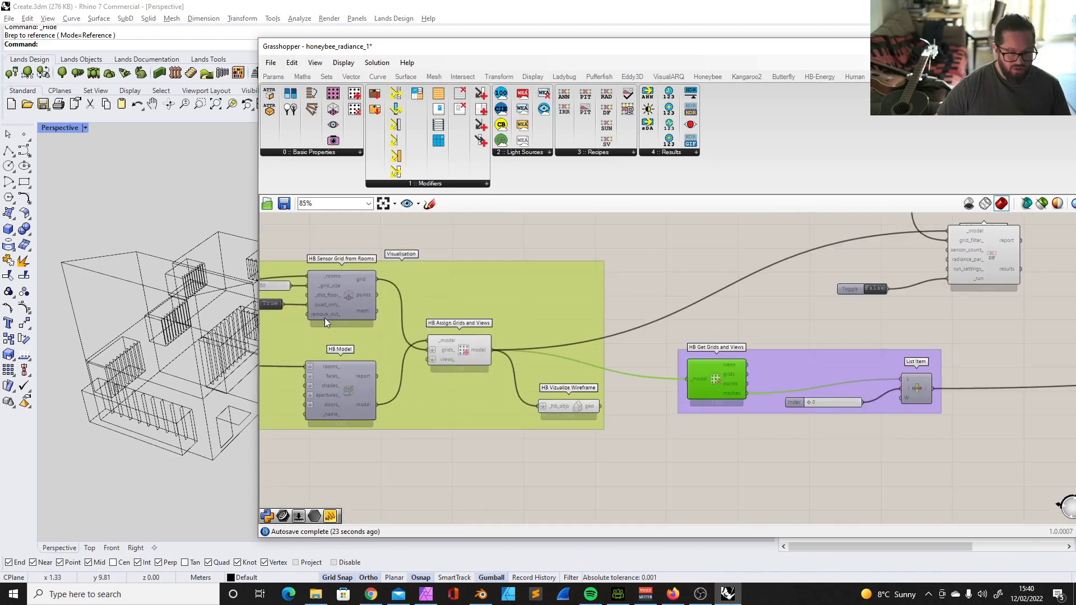
left_click(349, 284)
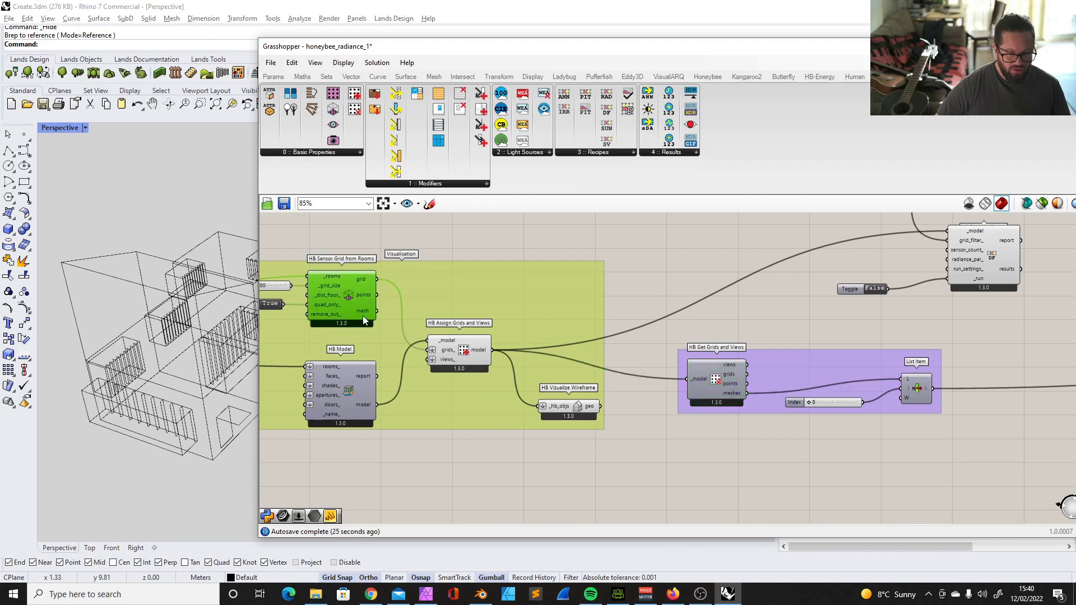
mouse_move(362, 310)
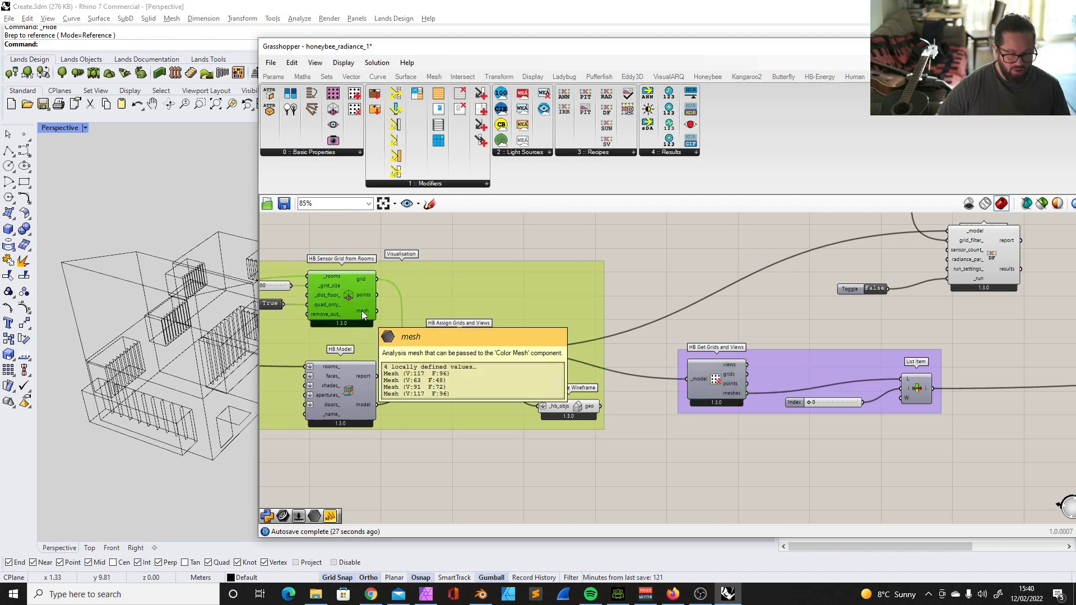
scroll(616, 391, "down", 3)
scroll(674, 388, "up", 2)
right_click_drag(673, 388, 553, 407)
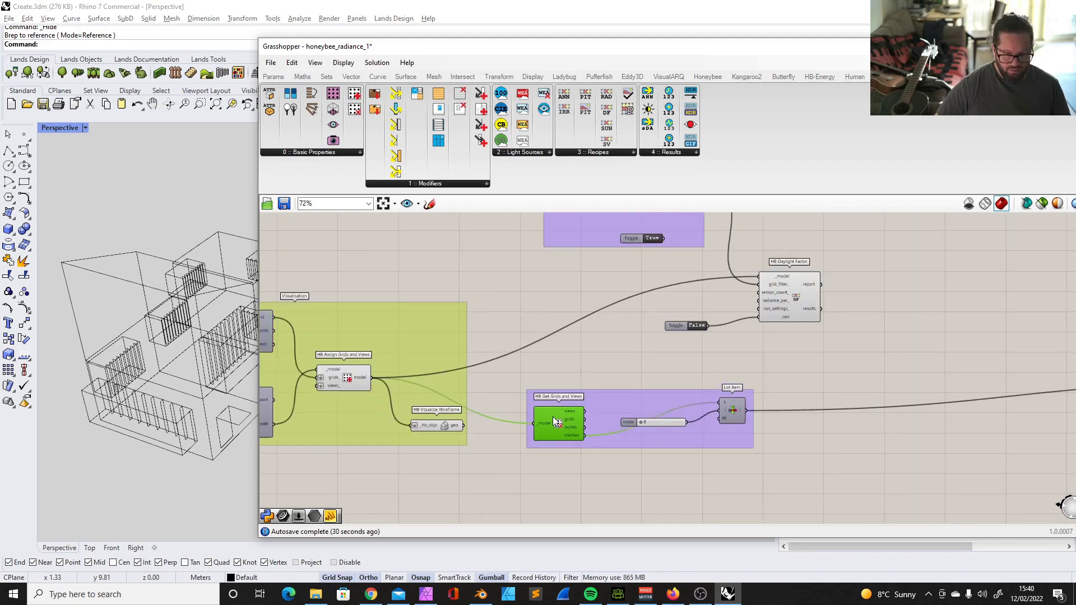
Adjust the placement of HB Get Grids and Views, List Item and the Index slider within their group
left_click_drag(553, 418, 559, 406)
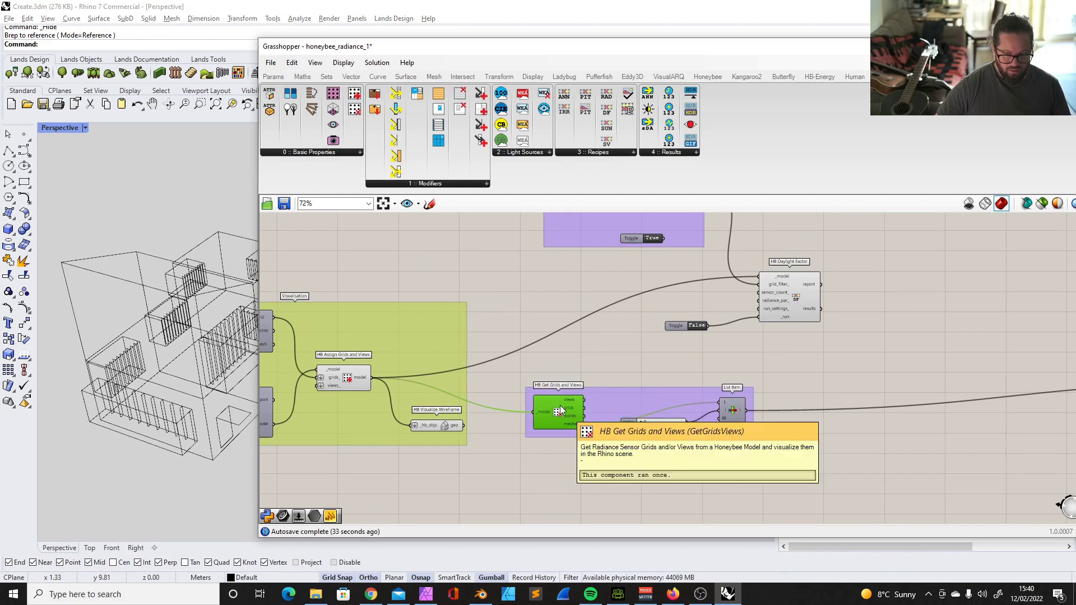
scroll(720, 408, "up", 5)
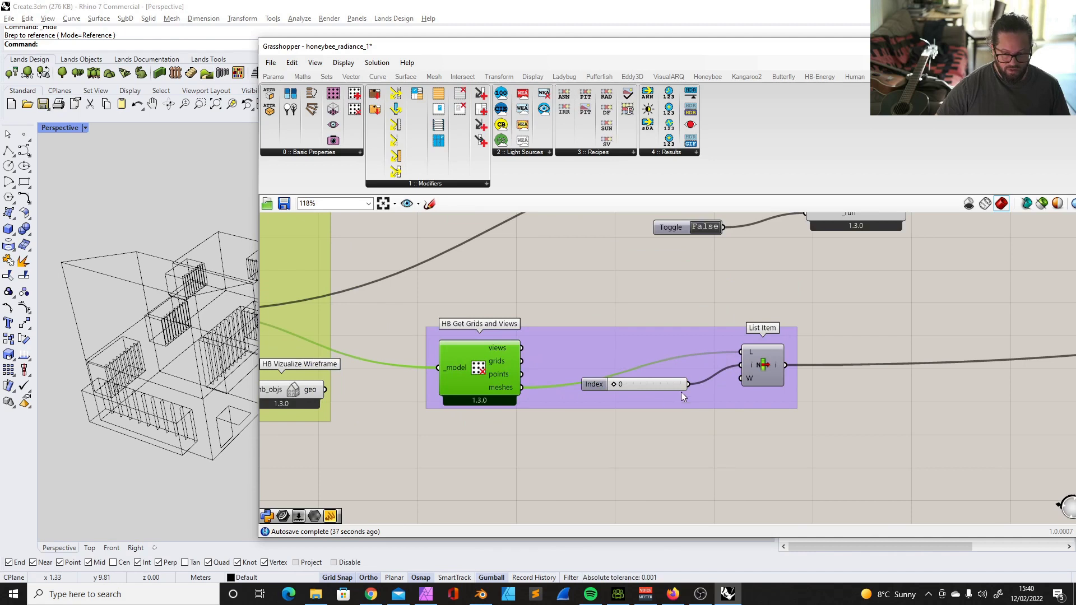
left_click_drag(753, 366, 752, 369)
mouse_move(648, 386)
left_mouse_down()
mouse_move(681, 395)
mouse_move(667, 395)
left_mouse_up()
scroll(666, 395, "down", 3)
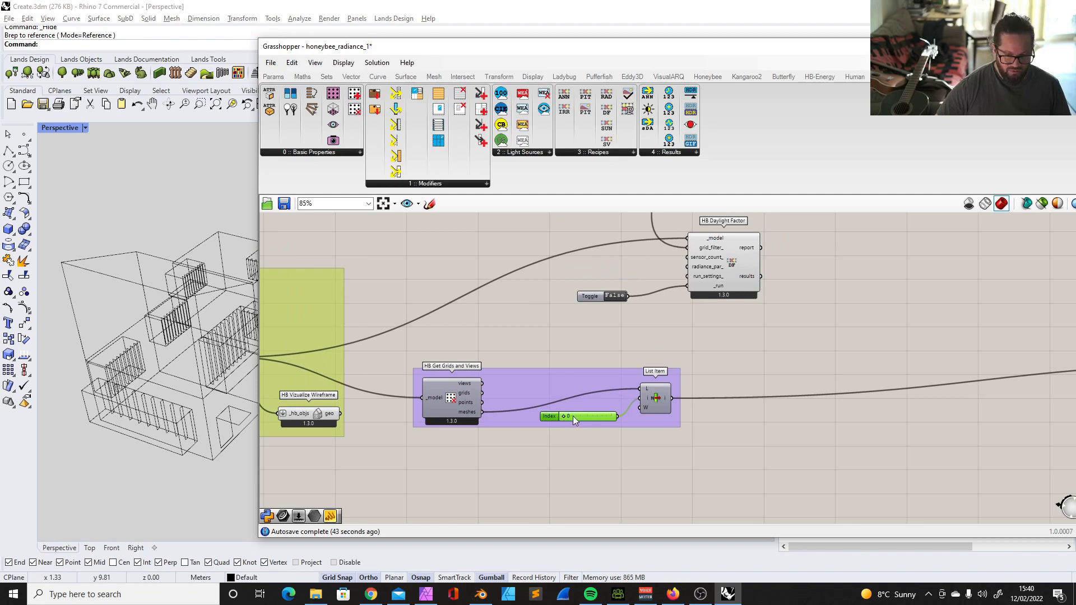
Connect the results output of HB Daylight Factor to the Data parameter and place that parameter closer to it
scroll(577, 417, "down", 4)
right_click_drag(961, 385, 855, 390)
scroll(855, 390, "up", 4)
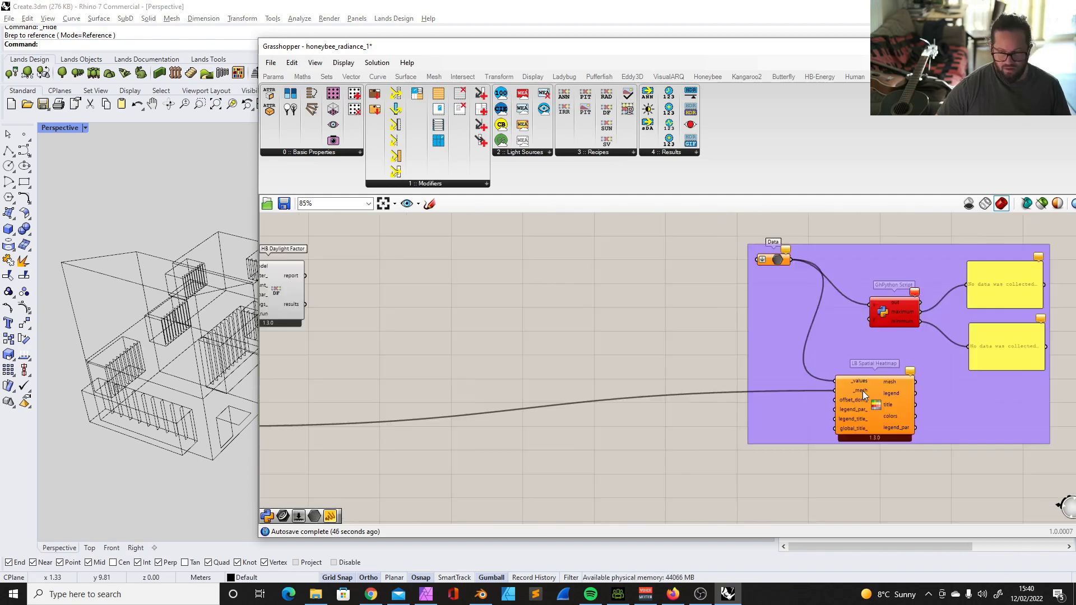
scroll(863, 391, "down", 3)
left_click_drag(506, 335, 660, 333)
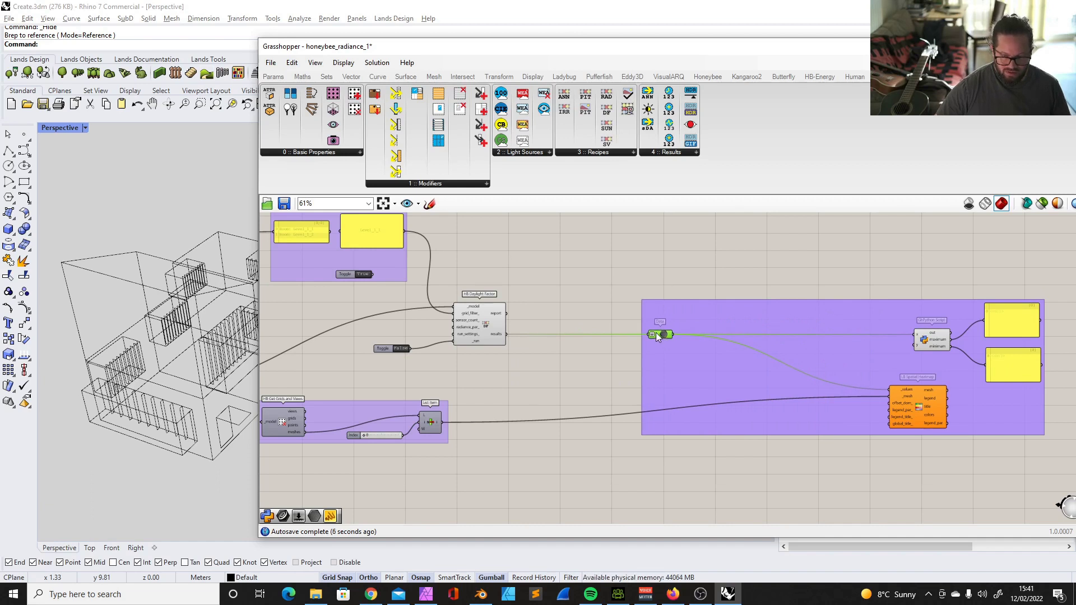
left_click_drag(654, 332, 651, 333)
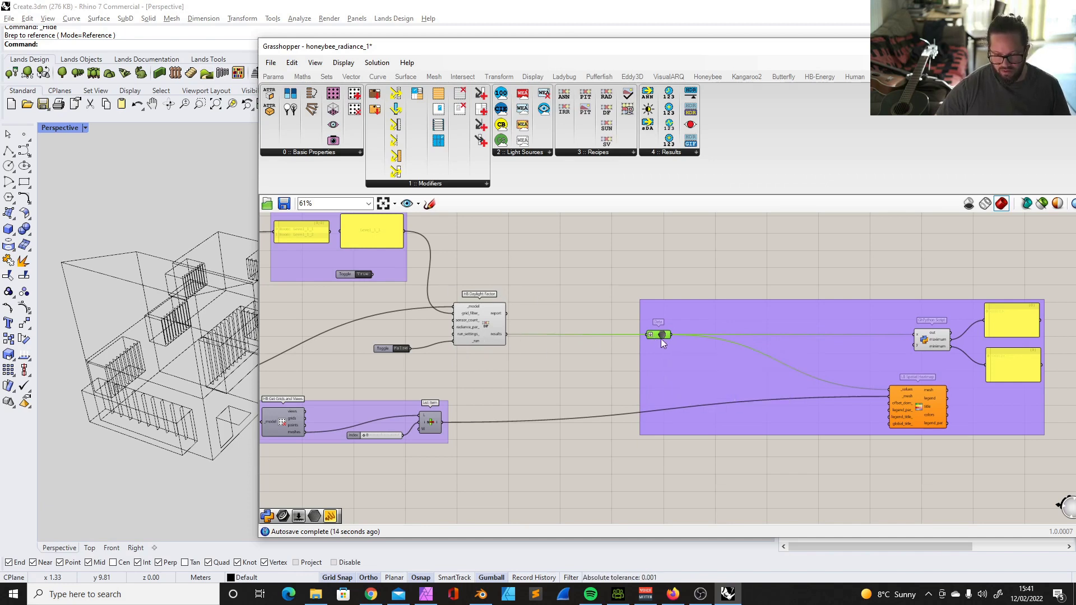
Move LB Spatial Heatmap slightly closer to the GhPython Script component above it
left_click(914, 395)
mouse_move(919, 396)
left_mouse_down()
mouse_move(916, 385)
mouse_move(929, 383)
left_mouse_up()
left_click(1007, 339)
scroll(1007, 340, "up", 3)
scroll(891, 344, "down", 2)
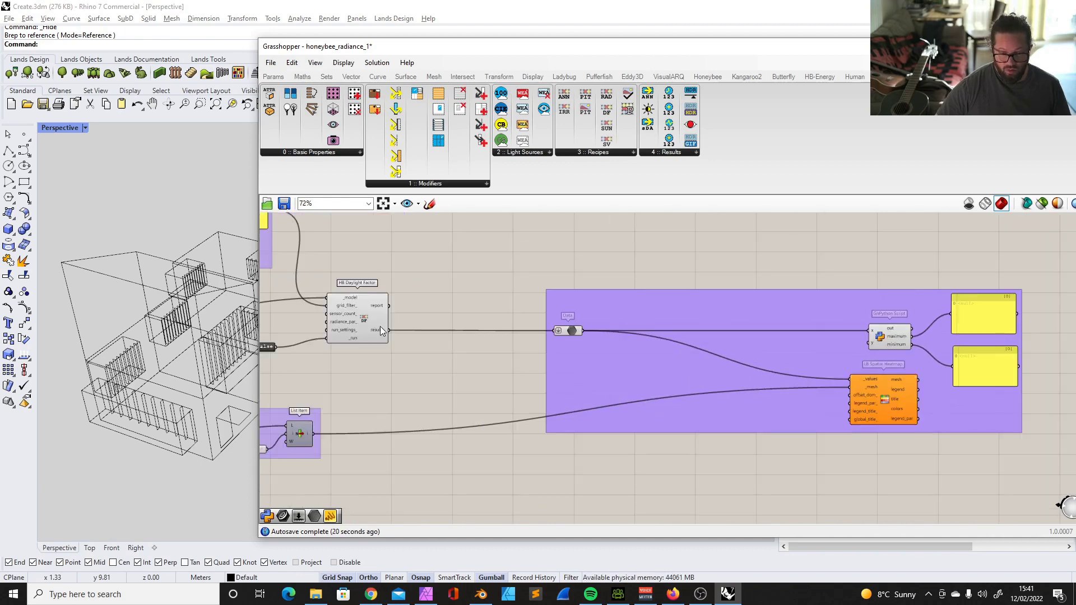
Place a panel near HB Daylight Factor and connect the results output to it
left_click(976, 318)
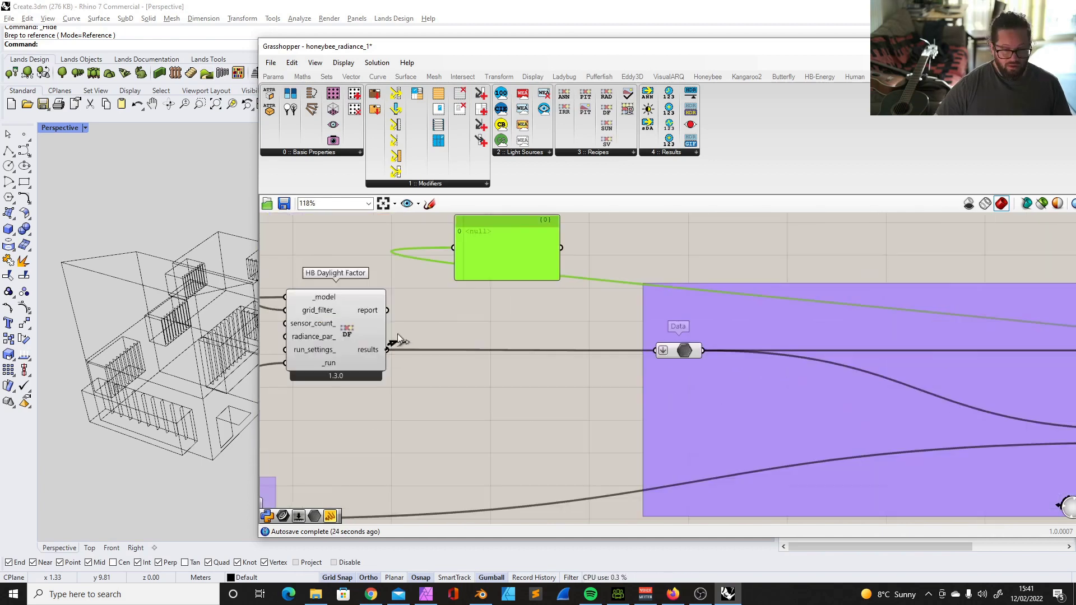
left_click_drag(389, 347, 457, 250)
scroll(523, 303, "down", 1)
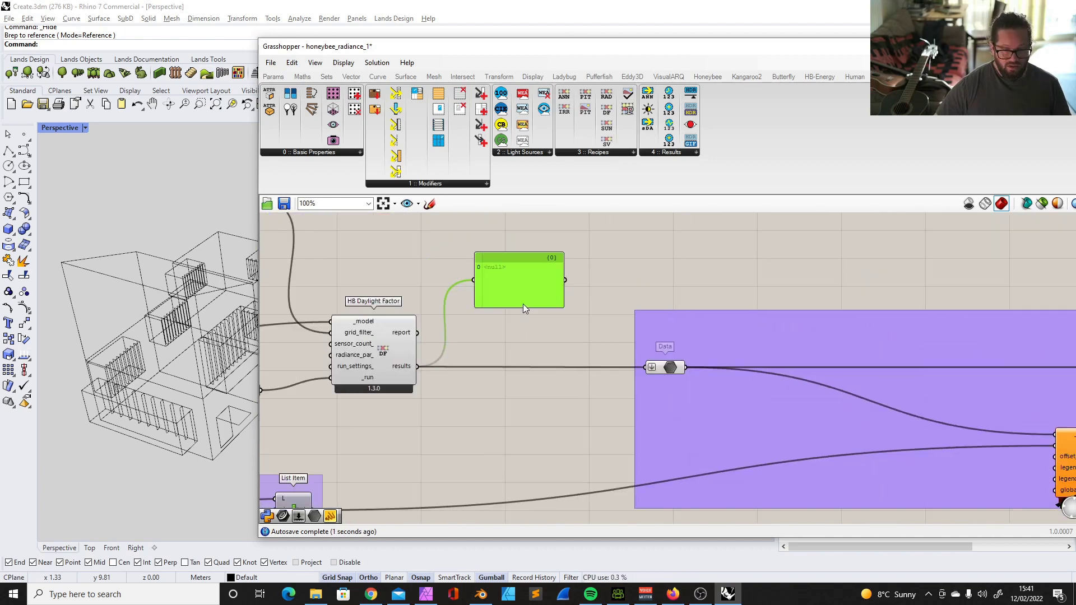
Delete the panel attached to the HB Daylight Factor results and start the study by setting its run toggle to True
left_click_drag(521, 308, 522, 403)
scroll(564, 294, "down", 3)
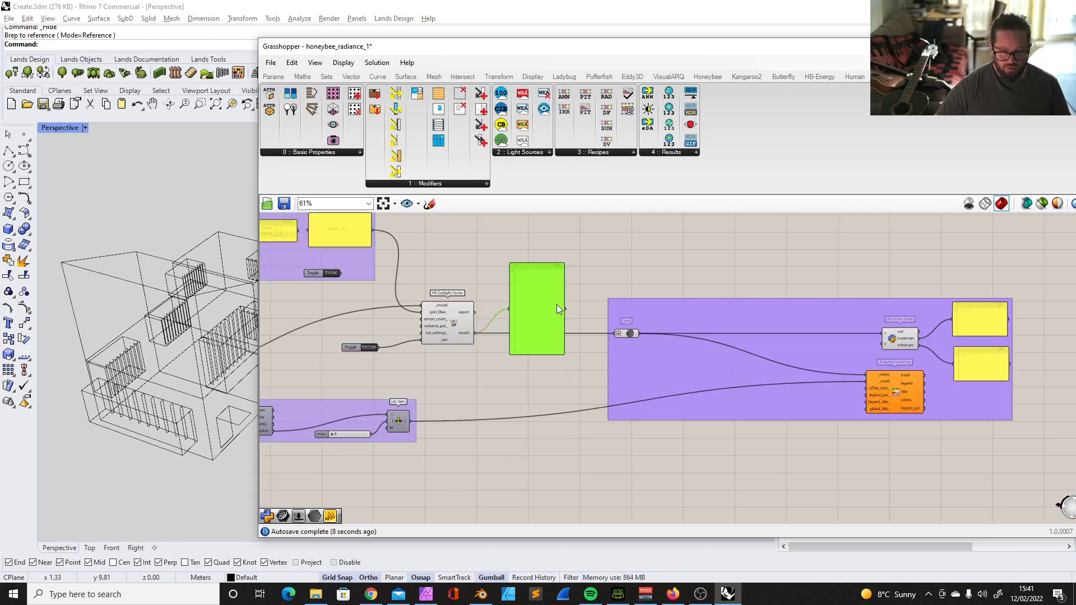
left_click(557, 285)
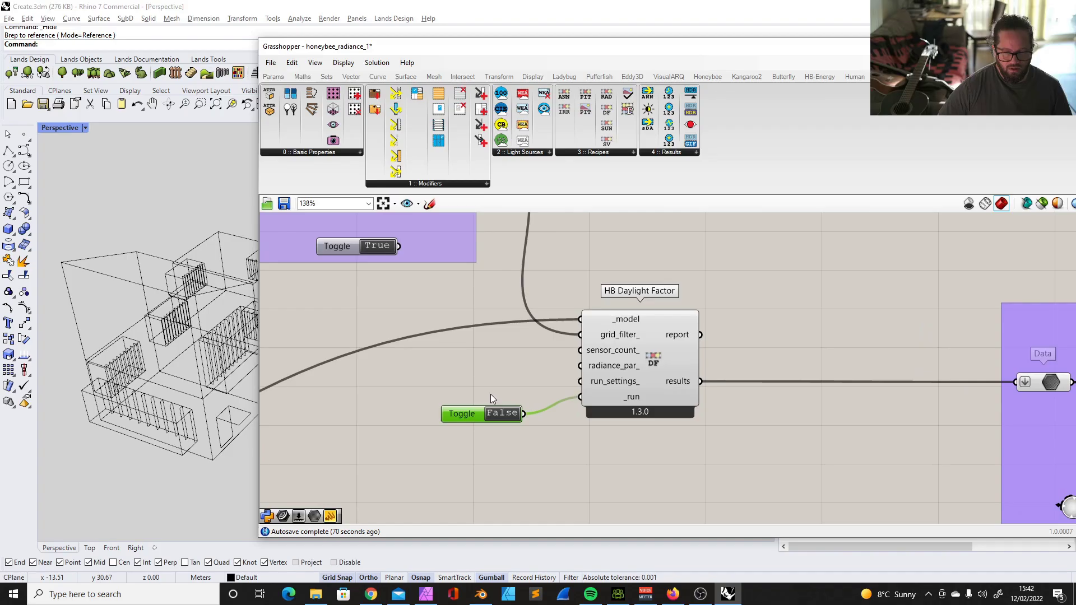
scroll(616, 283, "down", 4)
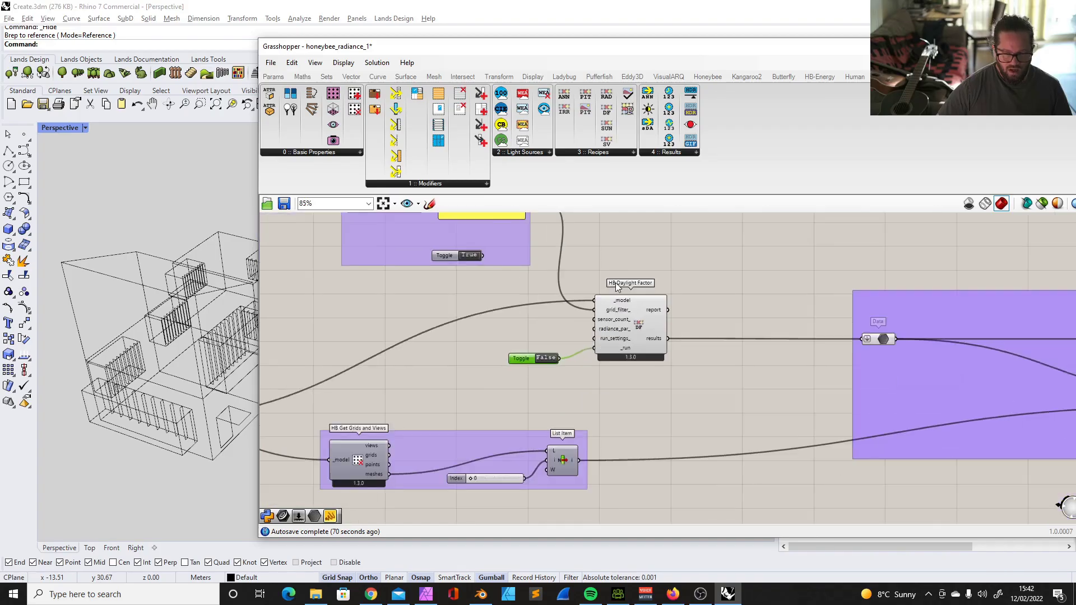
scroll(580, 323, "up", 5)
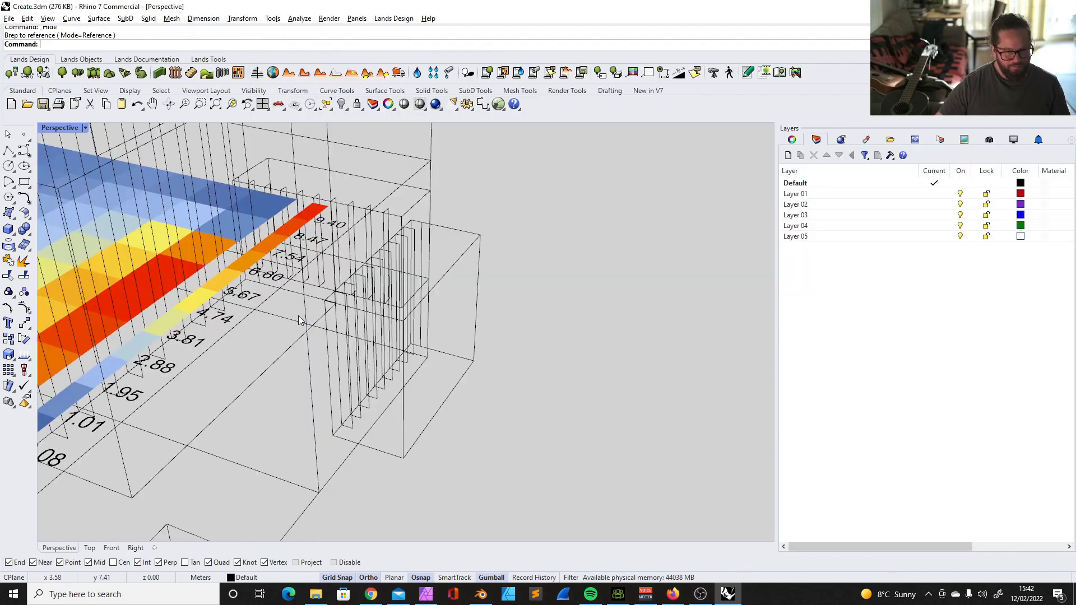
Examine the first room's daylight factor heatmap and its legend in the Rhino viewport from several angles
right_click_drag(426, 348, 308, 305)
scroll(324, 298, "down", 4)
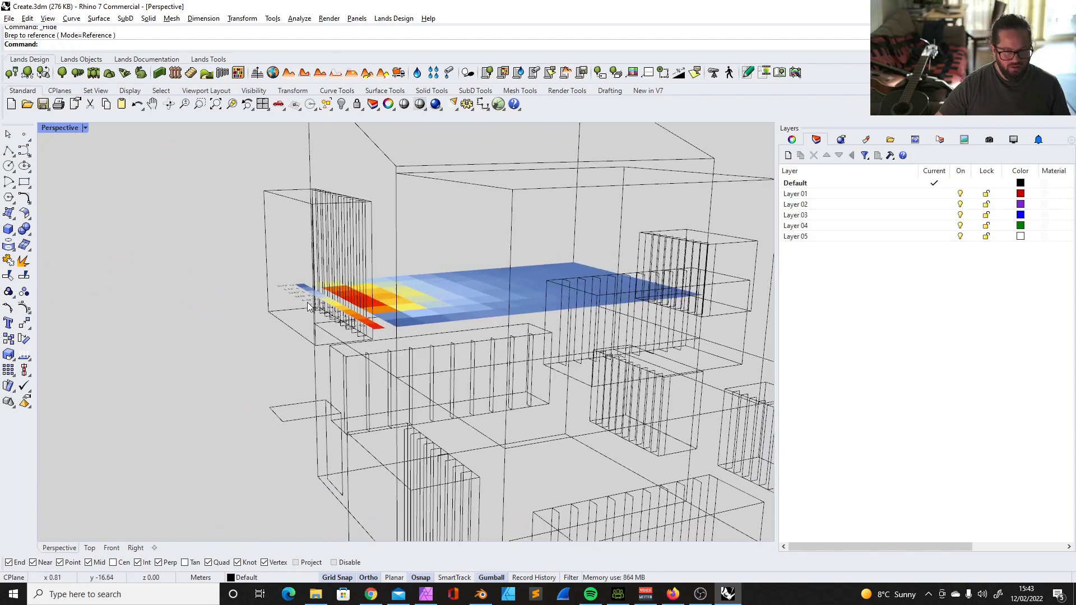
scroll(156, 463, "down", 3)
right_click_drag(156, 463, 632, 475)
scroll(460, 347, "up", 5)
scroll(460, 347, "down", 2)
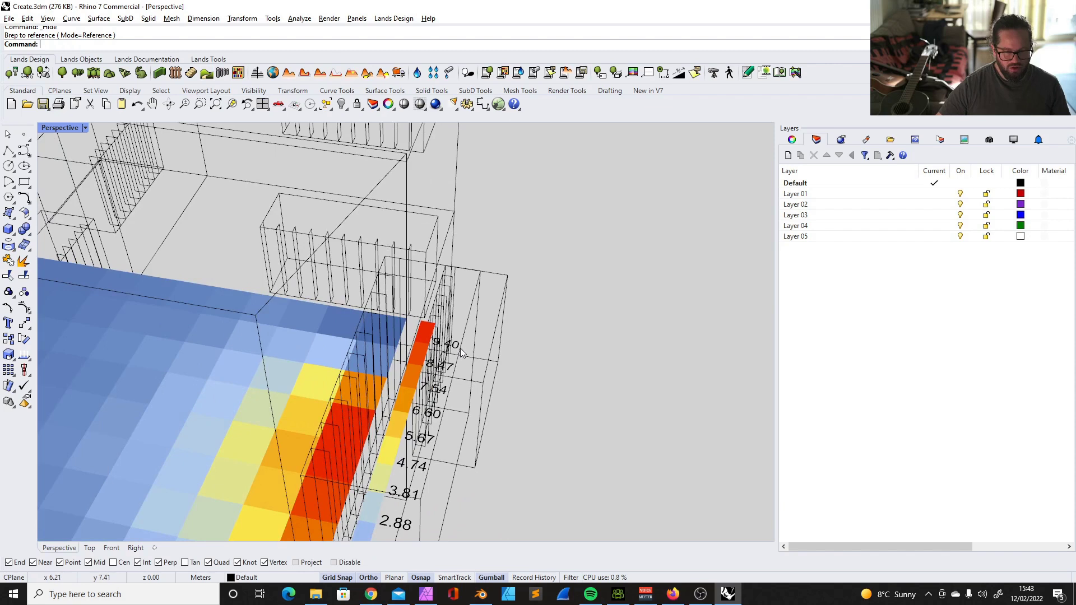
scroll(460, 348, "down", 2)
scroll(477, 361, "down", 5)
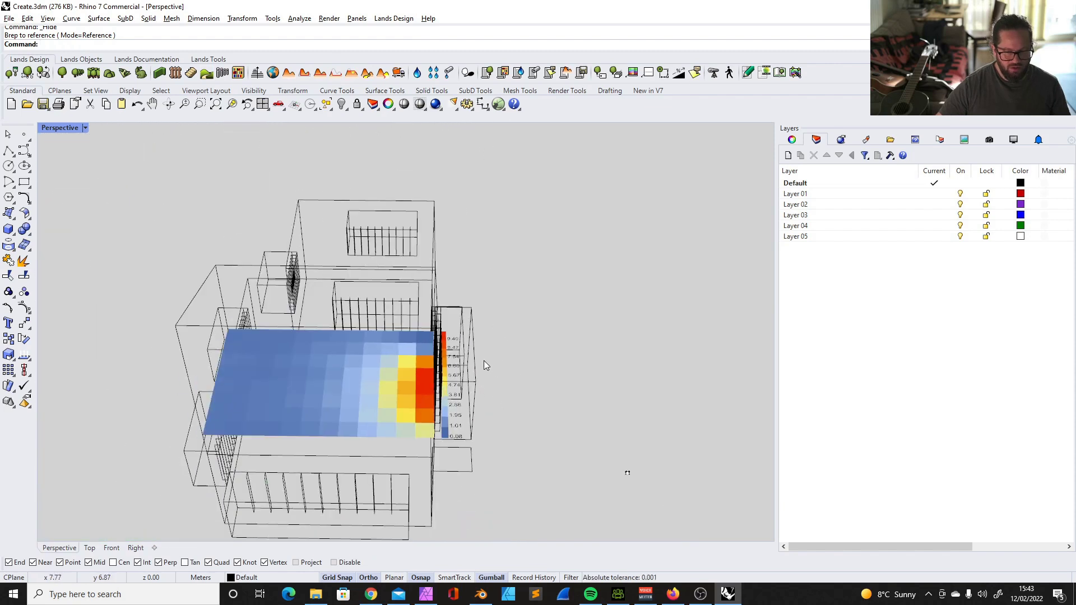
scroll(451, 336, "up", 4)
mouse_move(444, 367)
right_mouse_down()
mouse_move(450, 336)
mouse_move(437, 353)
right_mouse_up()
scroll(450, 336, "down", 3)
scroll(450, 336, "up", 6)
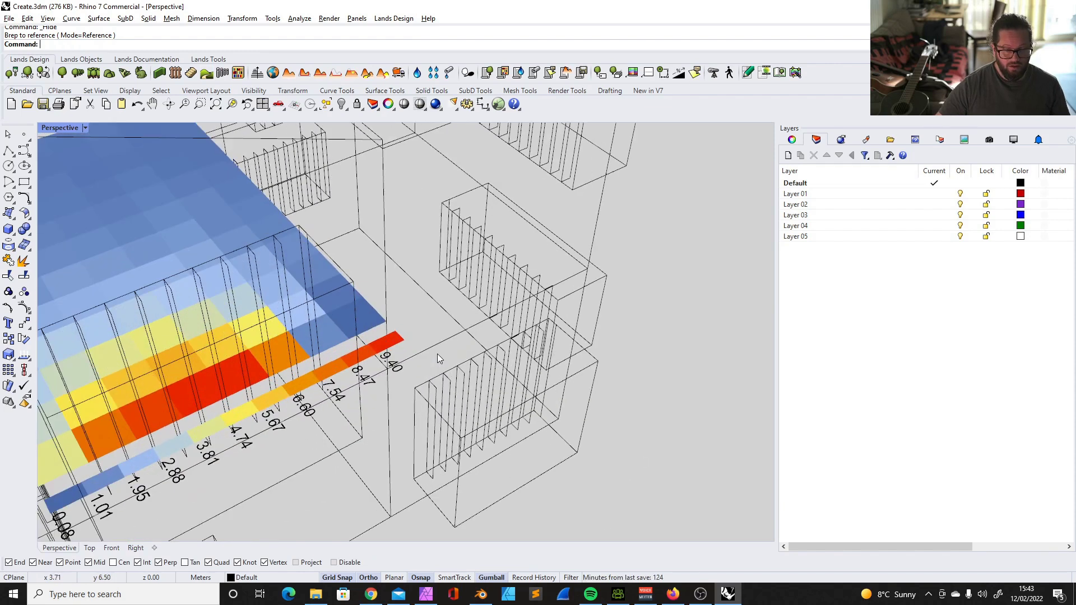
scroll(404, 366, "down", 5)
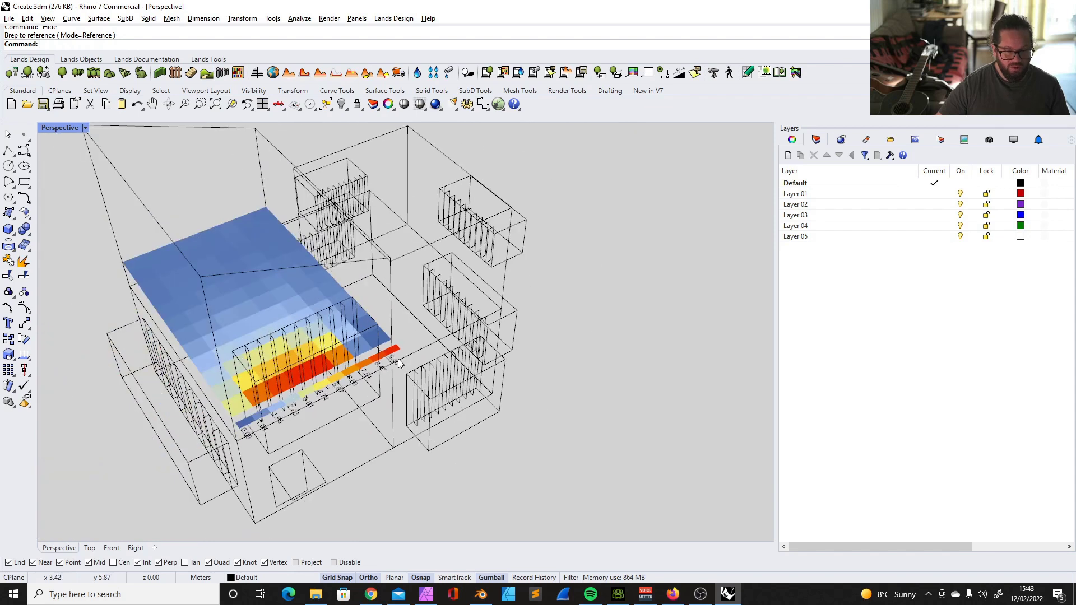
scroll(420, 364, "up", 5)
scroll(404, 343, "down", 2)
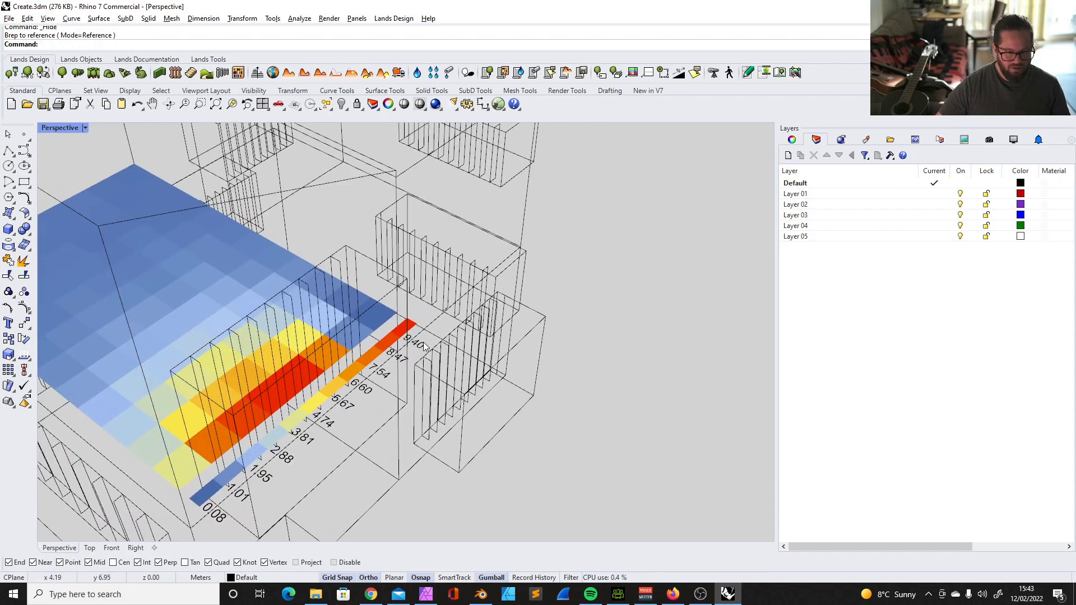
scroll(426, 347, "down", 5)
right_click_drag(473, 390, 410, 286)
scroll(414, 286, "up", 4)
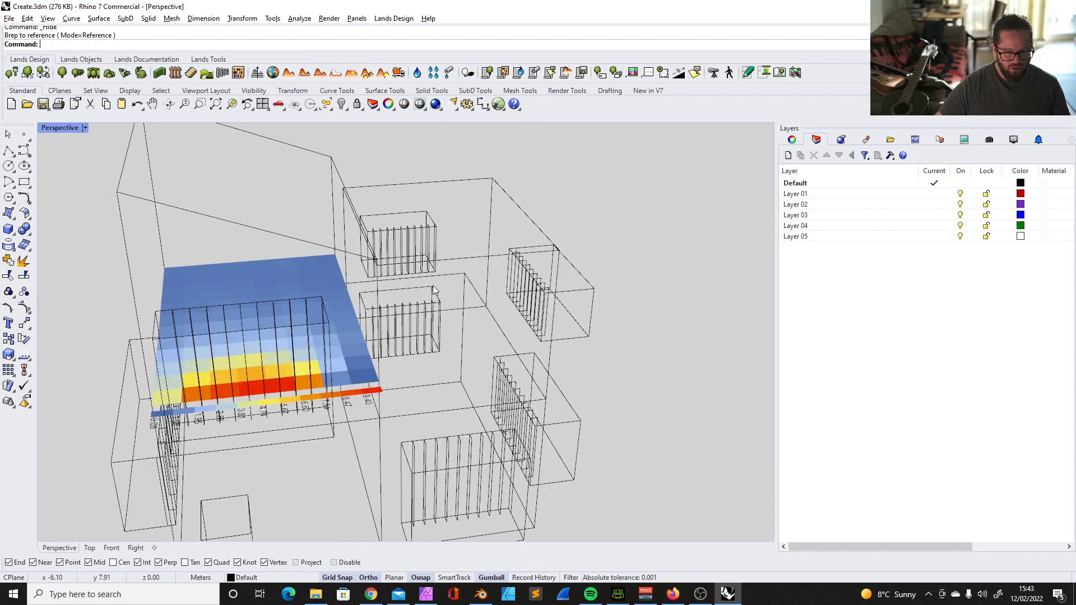
scroll(420, 286, "down", 4)
mouse_move(468, 317)
right_mouse_down()
mouse_move(385, 312)
mouse_move(487, 315)
right_mouse_up()
scroll(499, 280, "up", 5)
scroll(499, 280, "down", 5)
right_click_drag(471, 279, 383, 294)
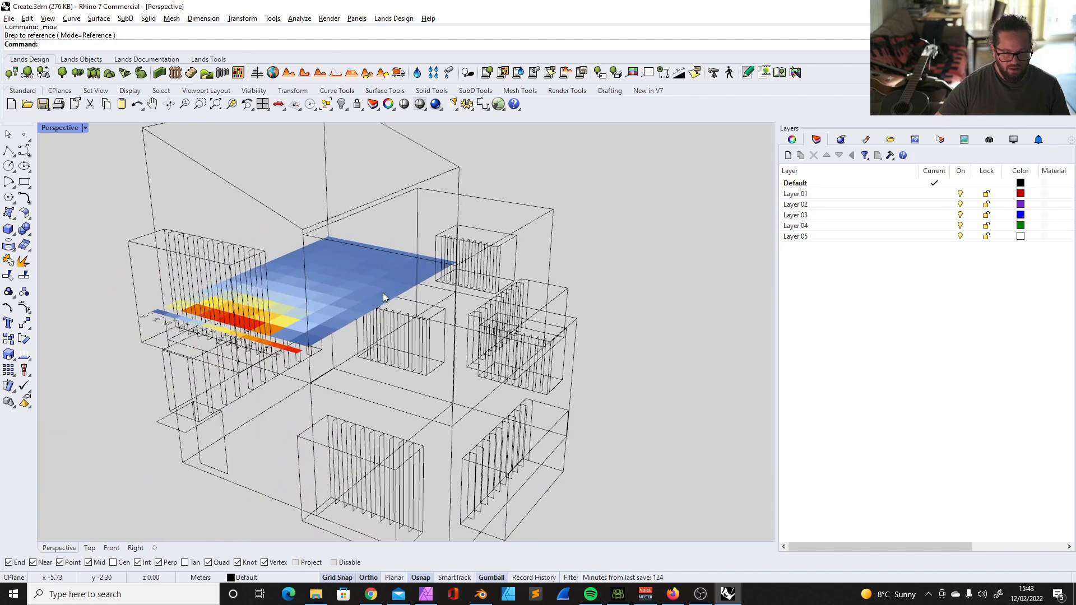
Switch to Grasshopper, set the HB Daylight Factor run toggle to False and set the List Item index to 1
key("alt+Tab")
scroll(667, 295, "up", 6)
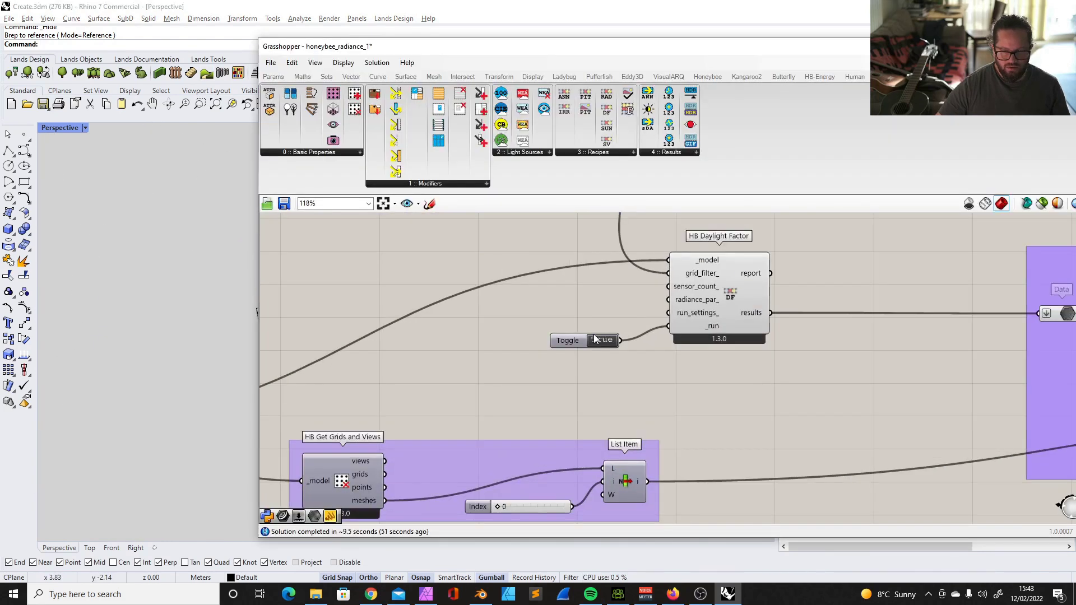
scroll(642, 335, "down", 3)
scroll(577, 420, "up", 4)
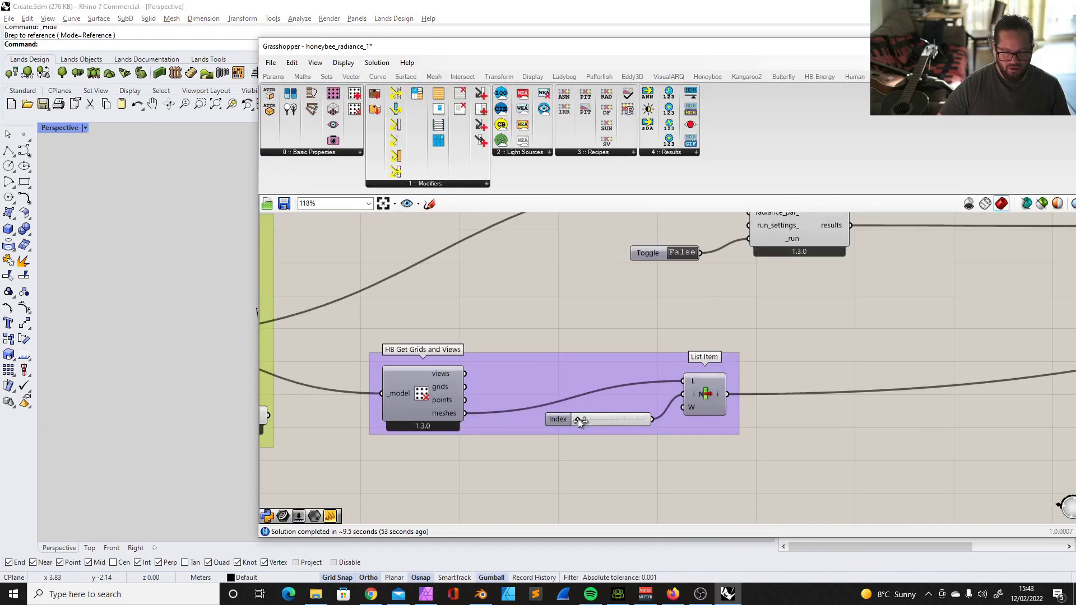
left_click_drag(580, 419, 580, 419)
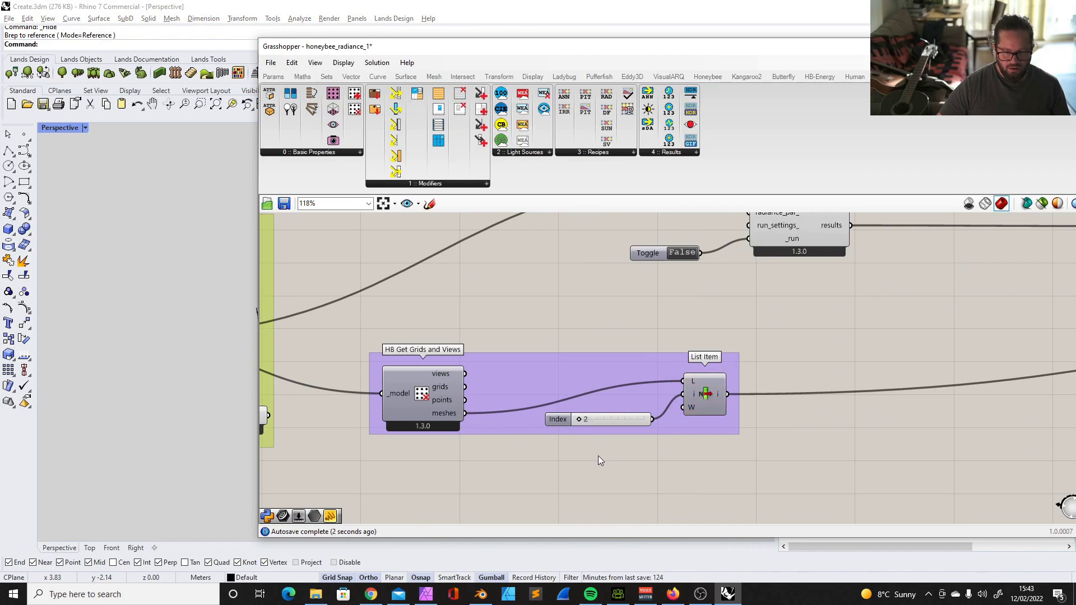
double_click(600, 421)
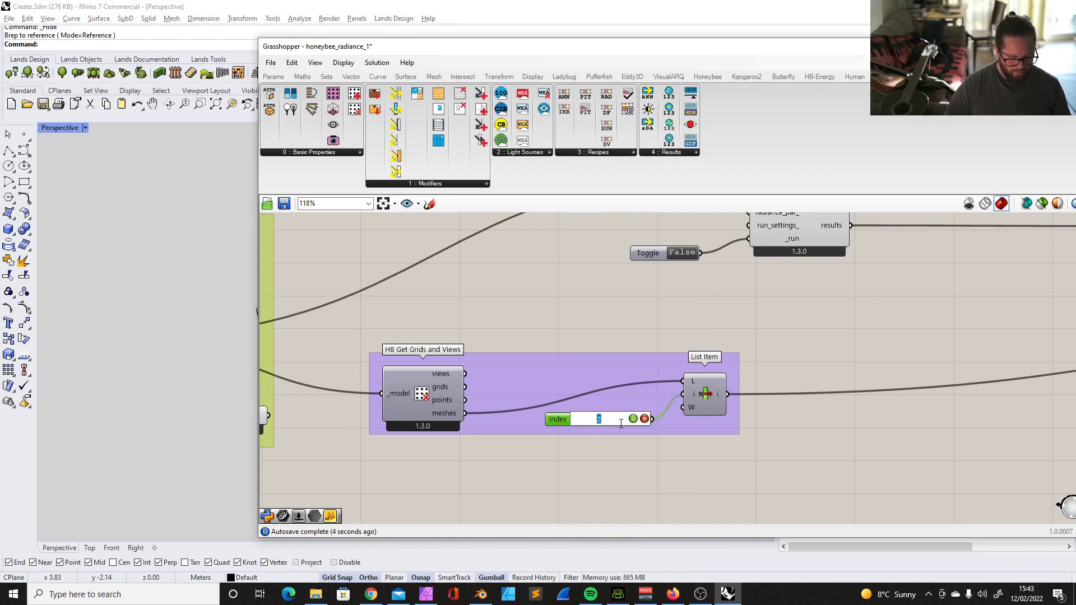
type("1")
key("Return")
left_click(582, 419)
scroll(629, 475, "down", 5)
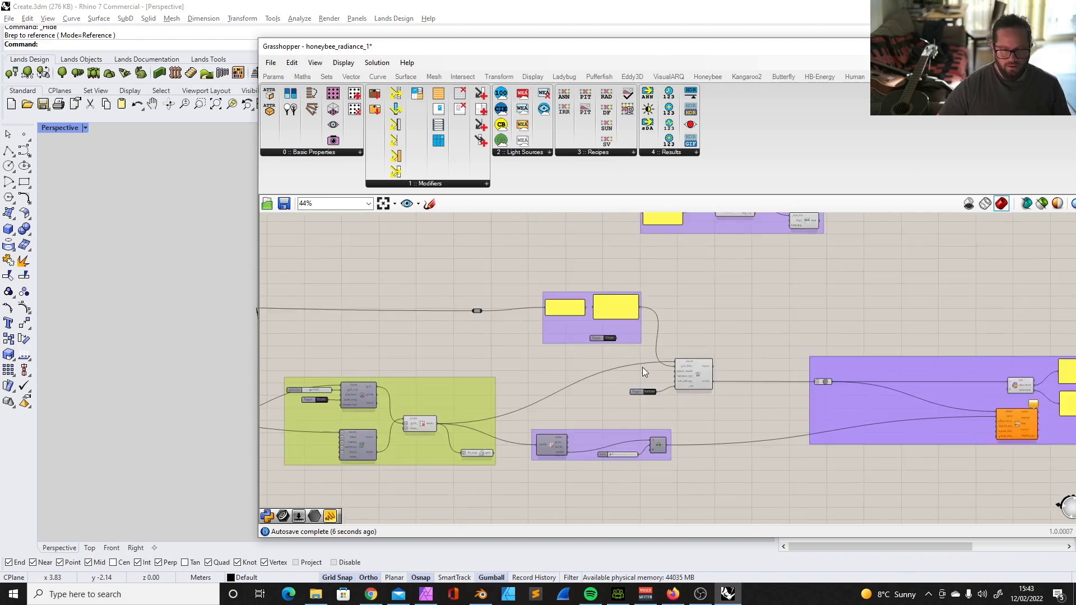
Change the grid filter panel text to Level_1_2 and rerun HB Daylight Factor by setting its toggle to True
scroll(583, 301, "up", 6)
double_click(615, 295)
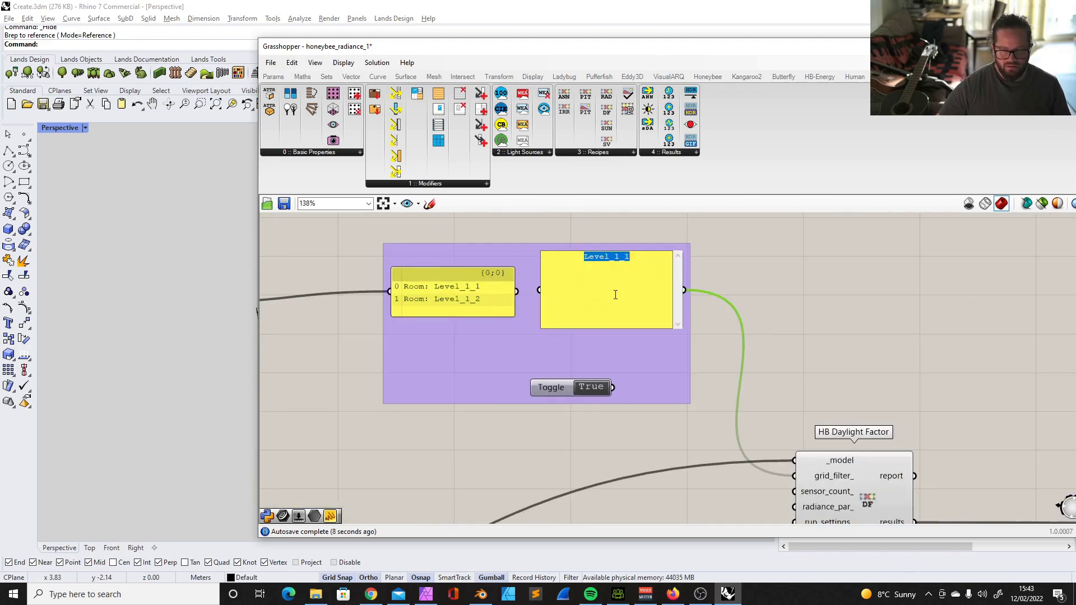
left_click(636, 259)
key("BackSpace")
type("2")
left_click(365, 276)
scroll(365, 276, "down", 5)
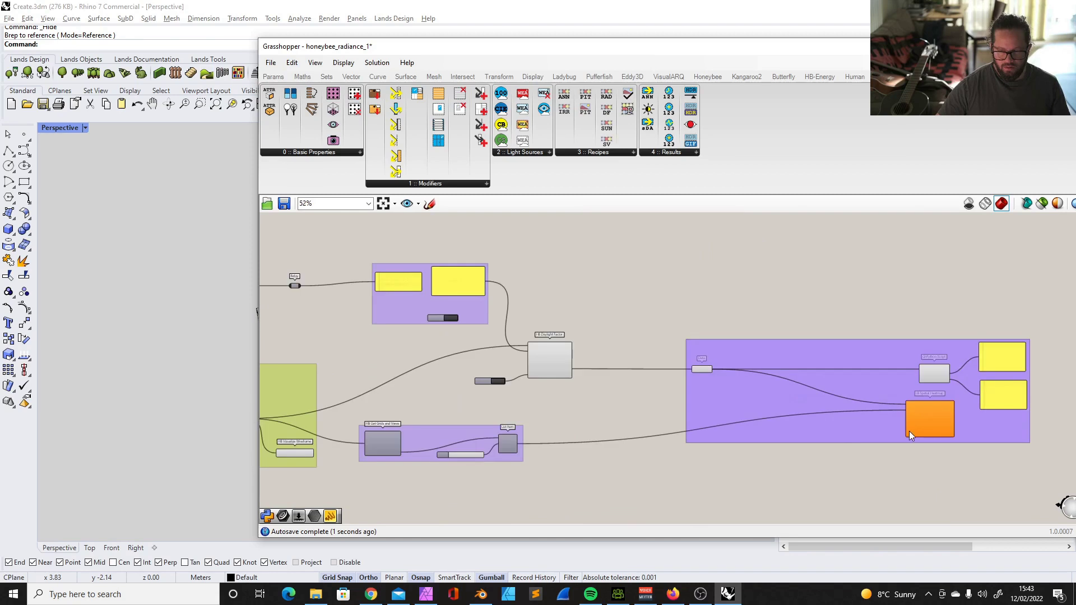
scroll(487, 394, "up", 4)
left_click(511, 365)
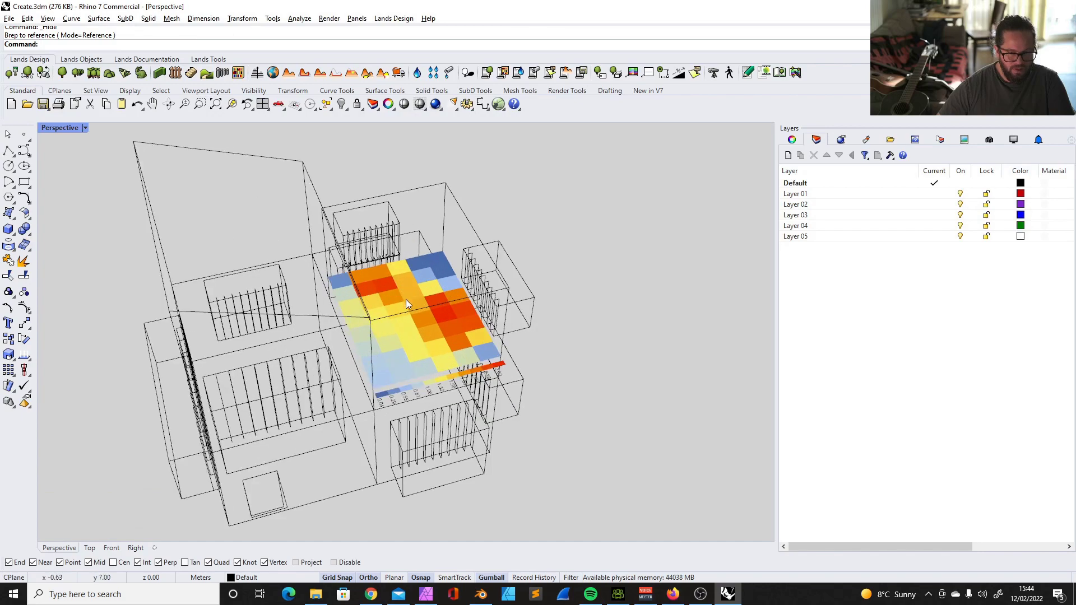
Examine the daylight factor heatmap of room Level_1_2 within the model from several angles
right_click_drag(336, 314, 456, 352)
scroll(458, 238, "down", 10)
right_click_drag(336, 415, 248, 444)
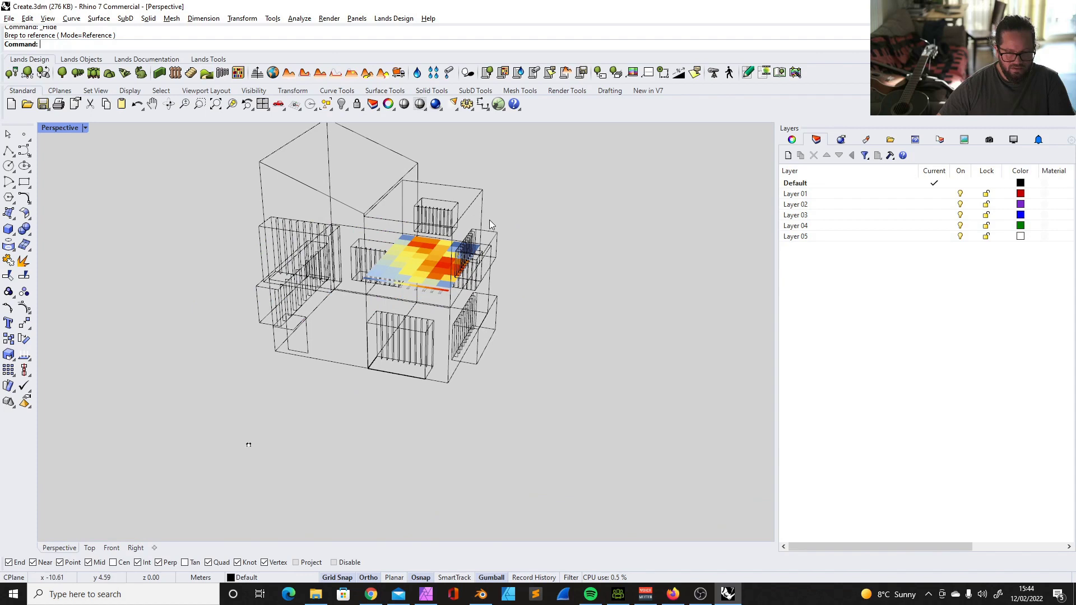
scroll(489, 228, "up", 5)
scroll(489, 228, "down", 5)
right_click_drag(489, 228, 441, 259)
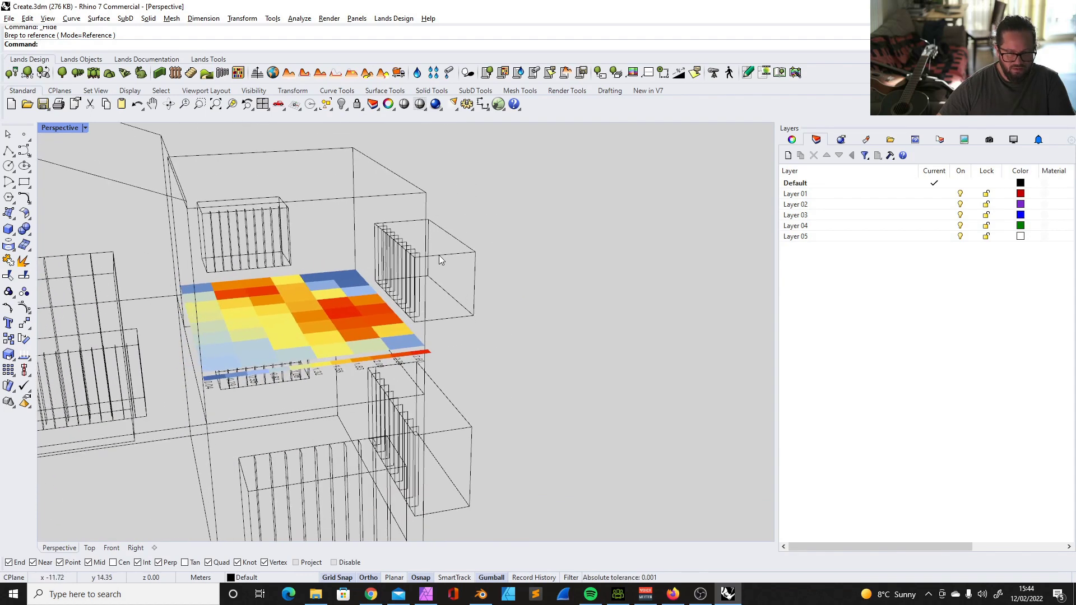
scroll(441, 267, "down", 3)
Switch to Grasshopper, set the HB Extruded Border Shades depth to 0.100 and check the updated heatmap legend in Rhino
mouse_move(727, 594)
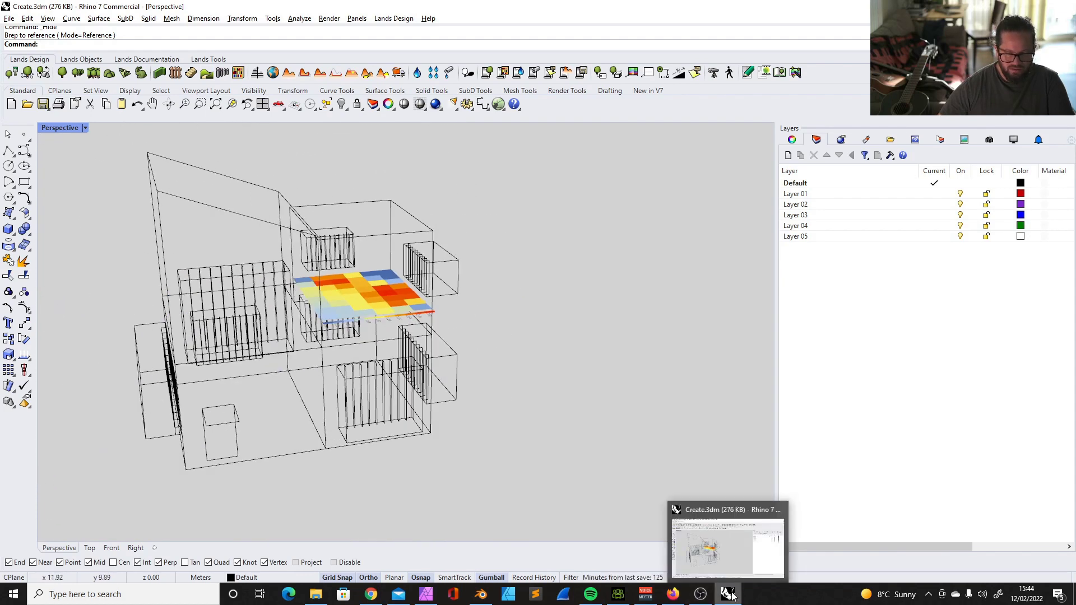
left_click(728, 546)
scroll(564, 367, "down", 5)
scroll(496, 378, "up", 2)
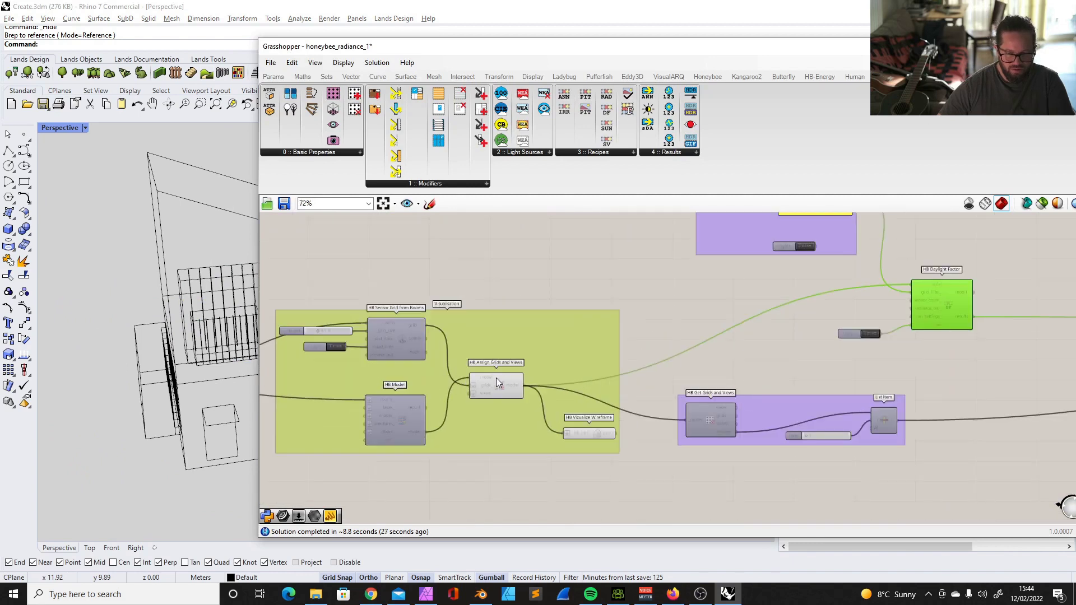
scroll(746, 349, "down", 2)
scroll(747, 350, "up", 6)
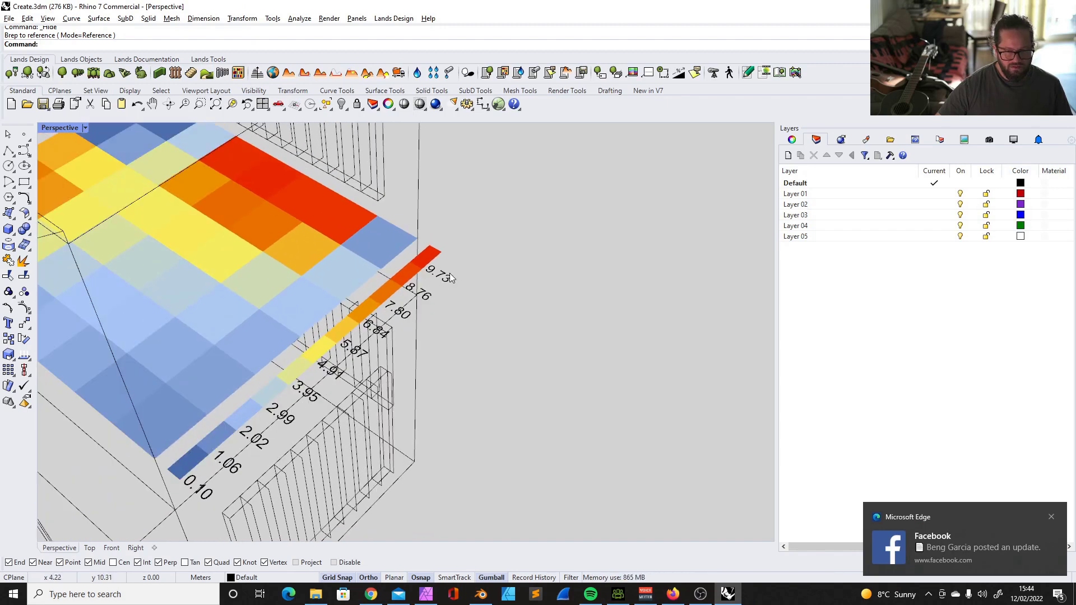
scroll(432, 272, "up", 2)
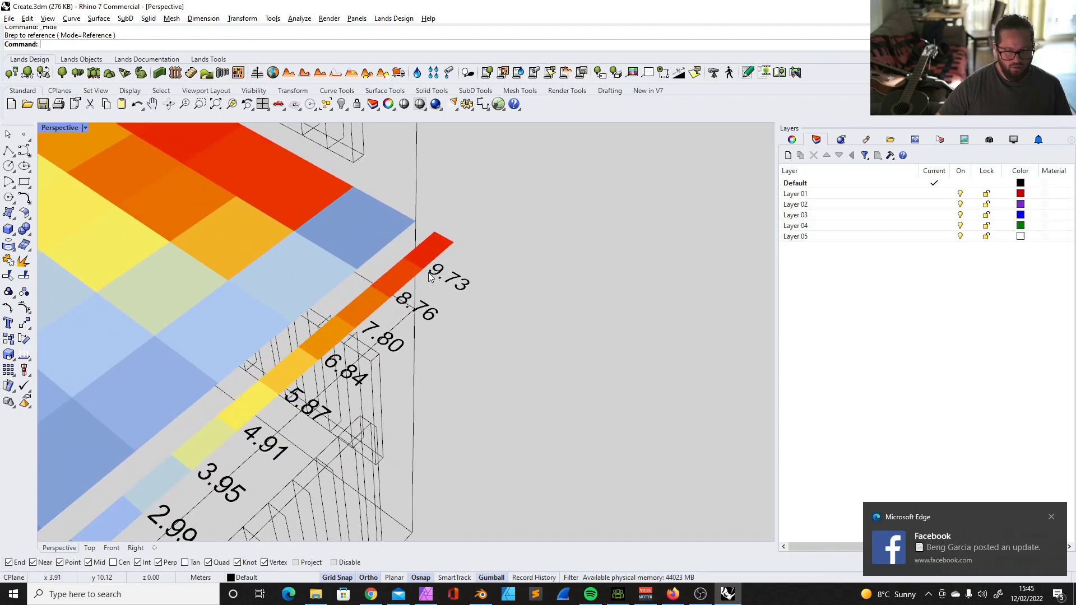
scroll(443, 280, "down", 4)
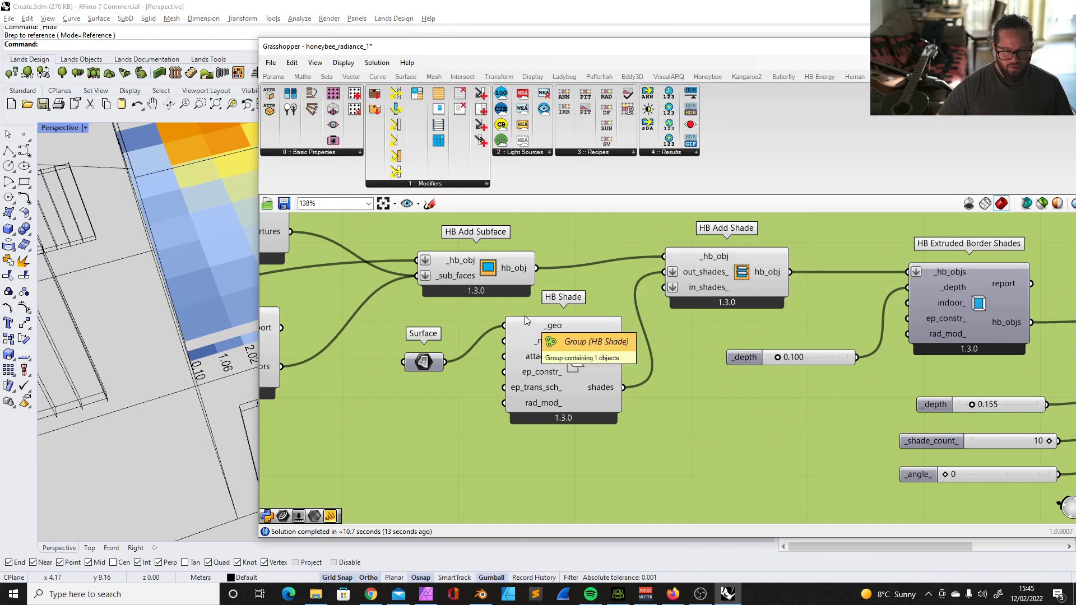
Move the Grasshopper window off the heatmap and connect HB Add Subface's hb_obj output directly to HB Extruded Border Shades, bypassing HB Add Shade
scroll(567, 308, "down", 3)
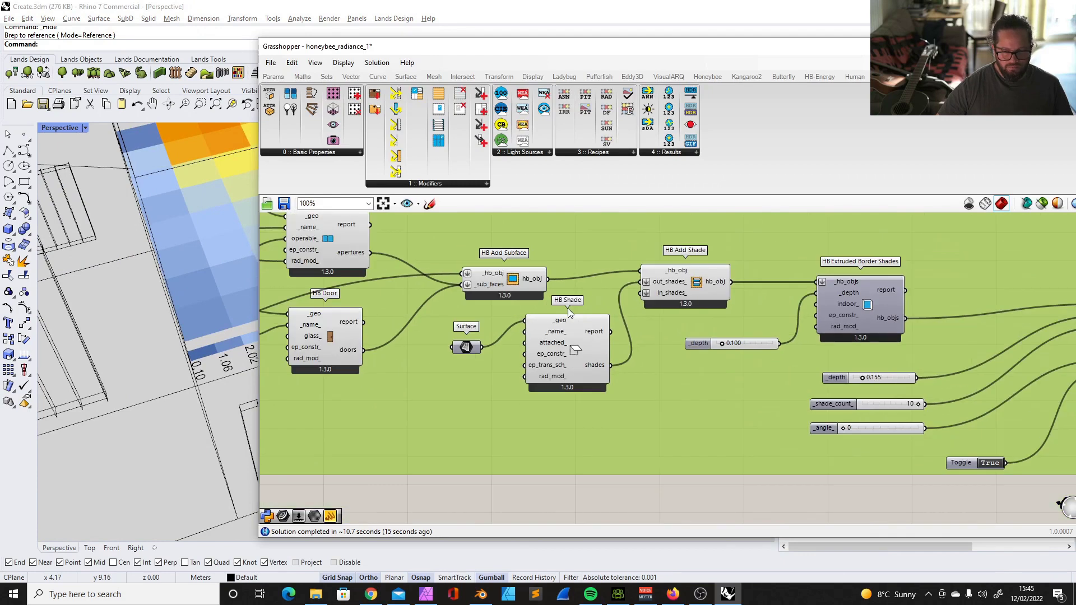
left_click(693, 311)
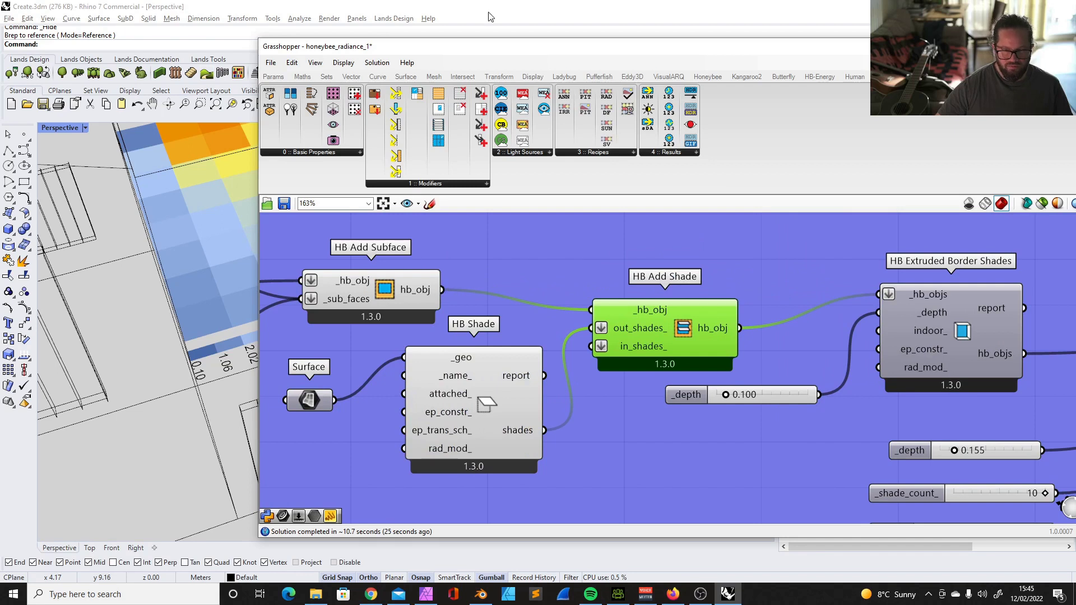
left_click_drag(470, 45, 809, 92)
right_click_drag(469, 270, 484, 229)
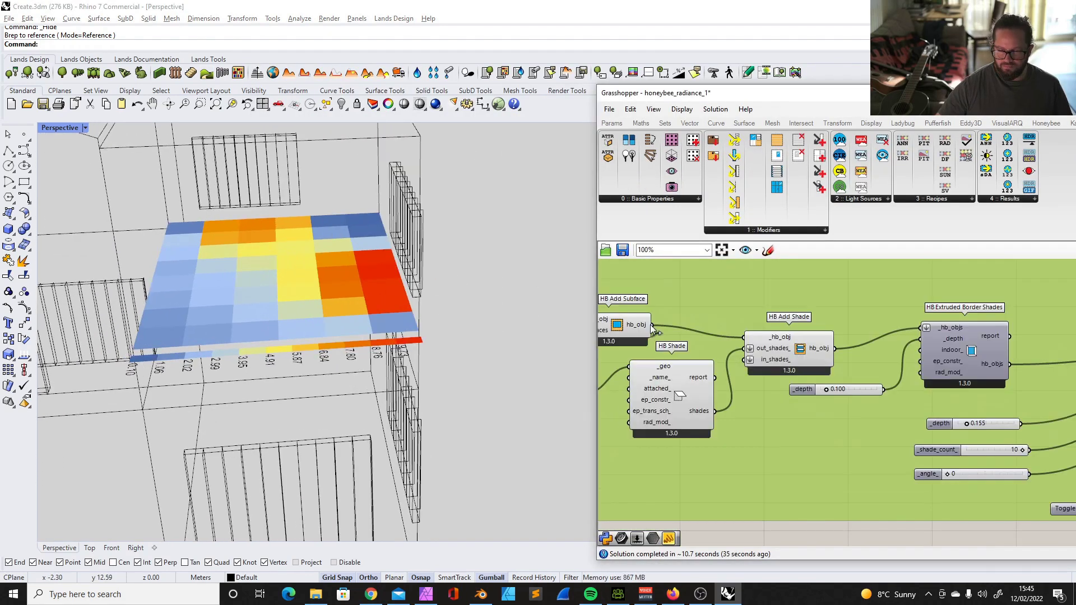
left_click_drag(652, 325, 916, 327, "shift")
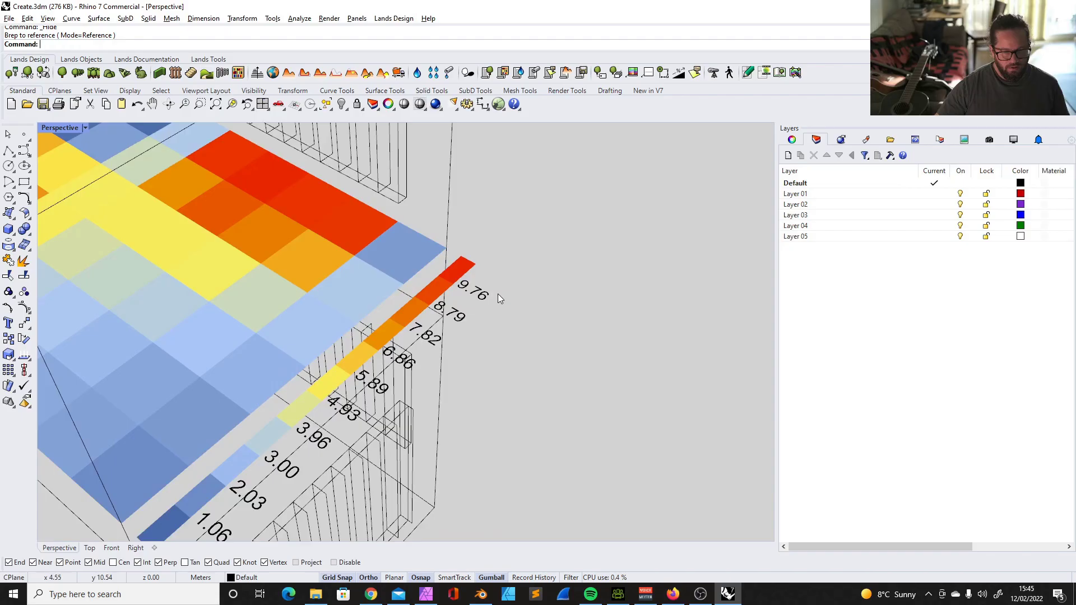
Inspect the heatmap and its legend values for the definition that bypasses the added shade
right_click_drag(498, 293, 505, 341)
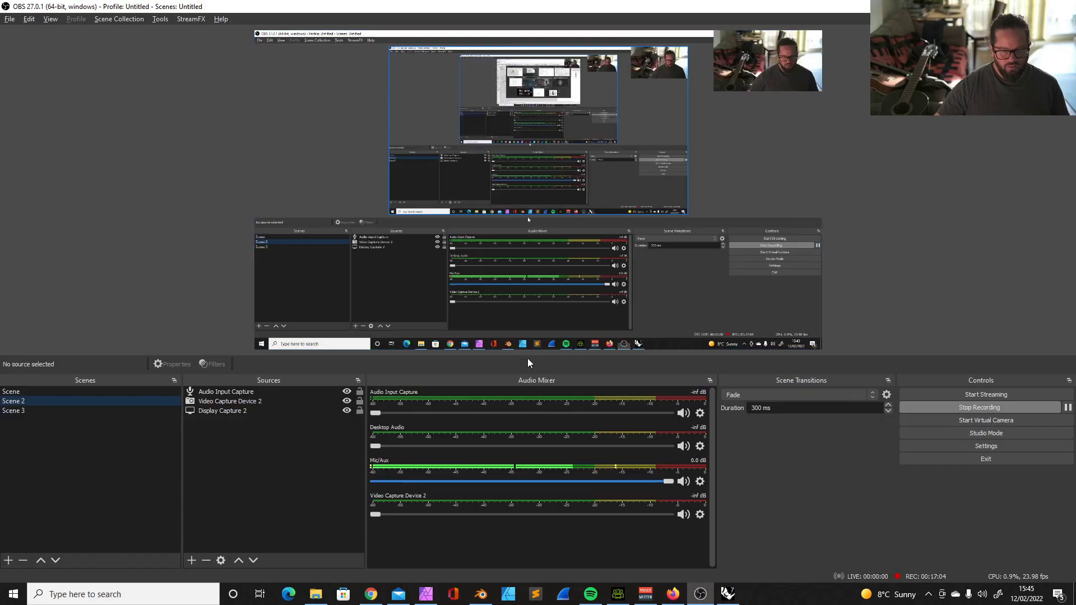
key("alt+Tab")
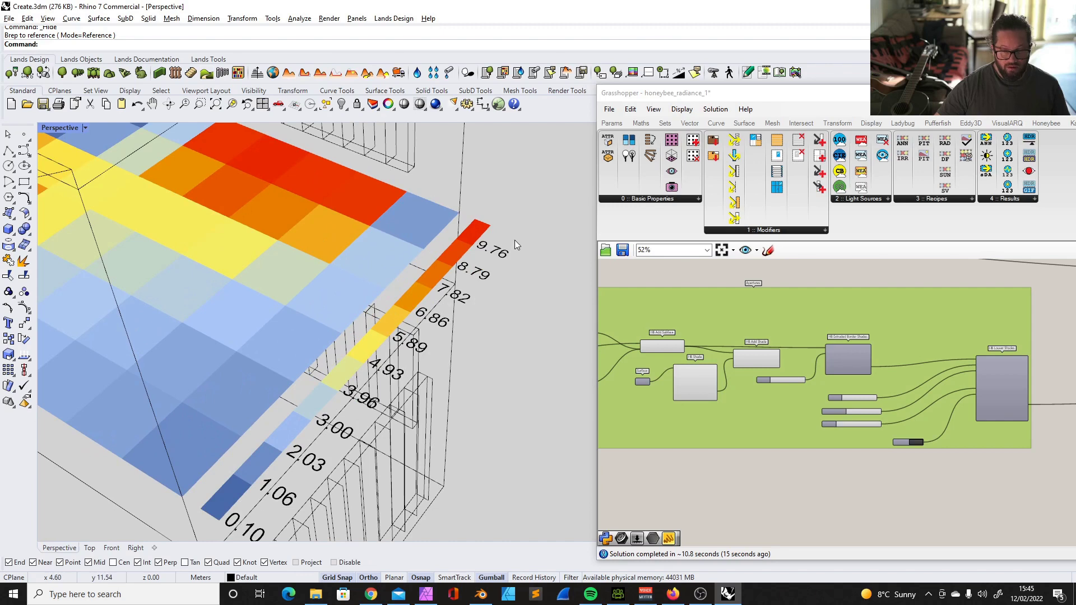
scroll(515, 240, "down", 5)
right_click_drag(351, 403, 474, 382)
scroll(499, 210, "up", 7)
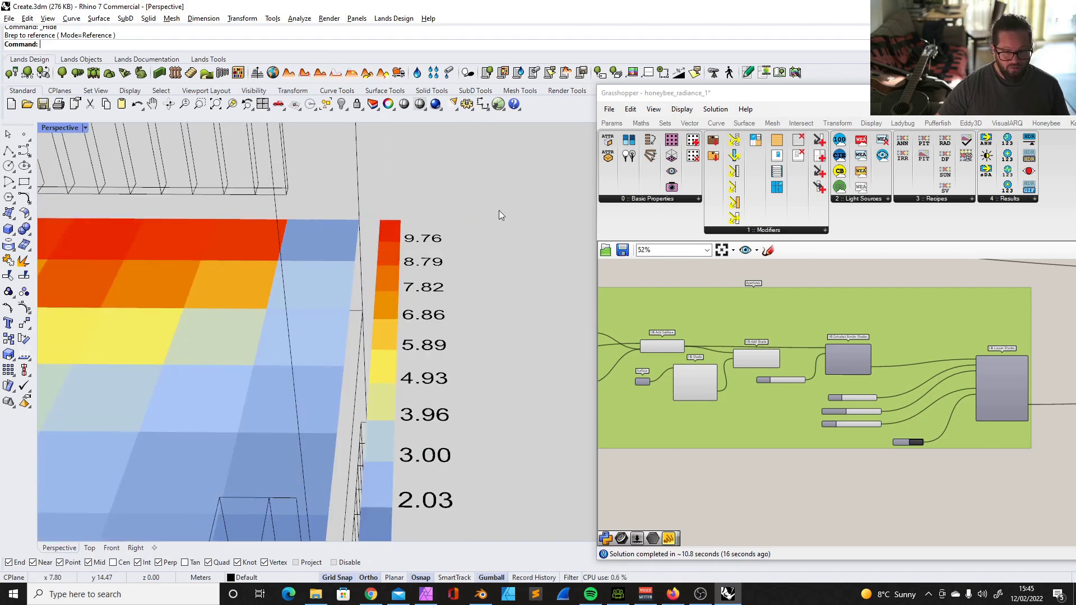
scroll(499, 210, "down", 3)
scroll(756, 388, "down", 5)
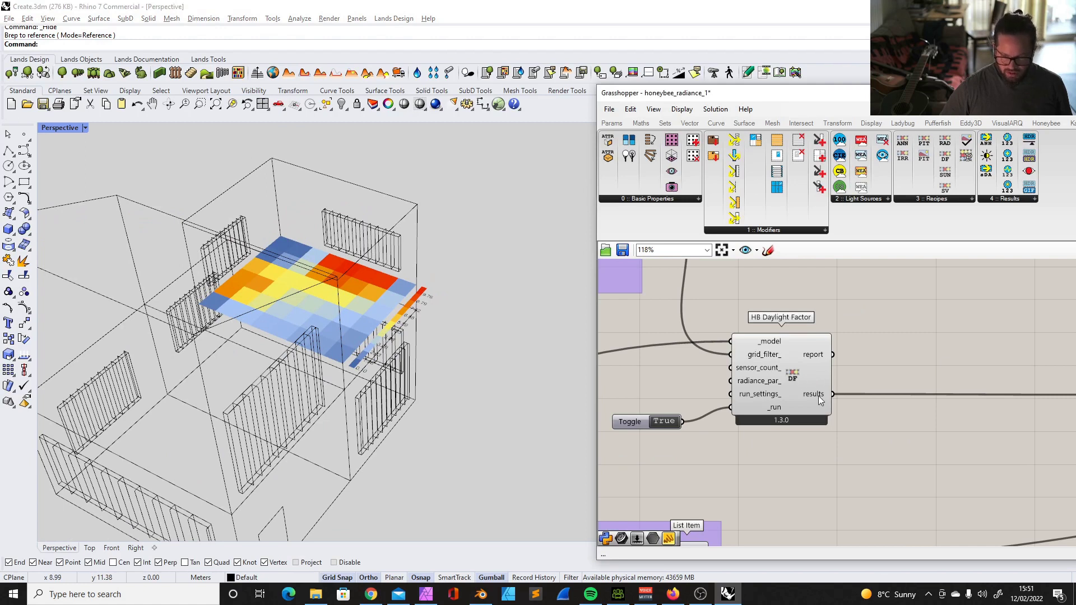
Inspect the results output of the HB Daylight Factor component
scroll(898, 344, "down", 3)
scroll(938, 354, "up", 4)
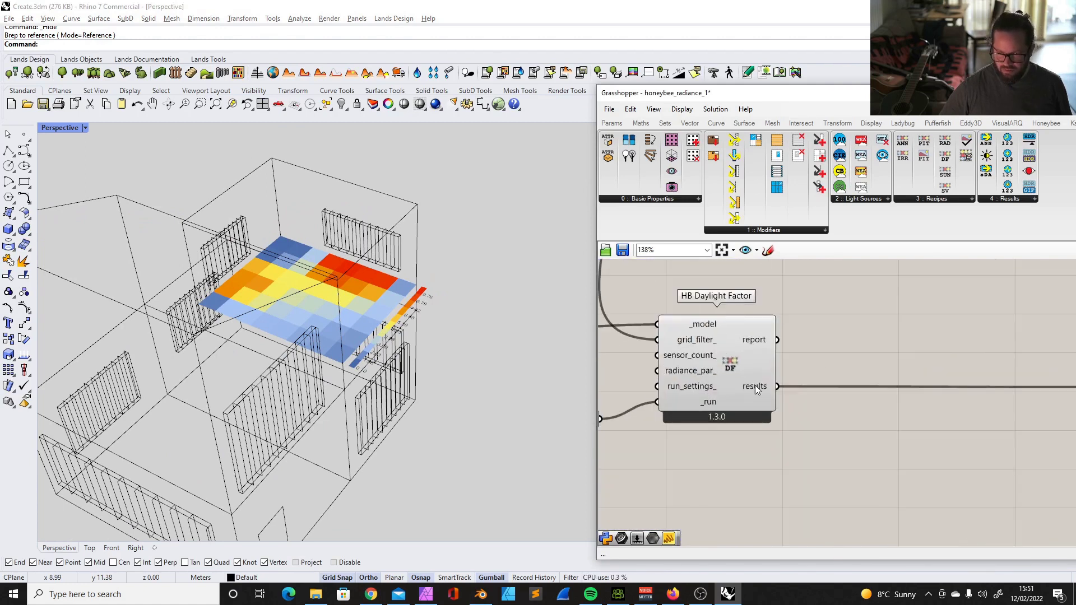
mouse_move(754, 385)
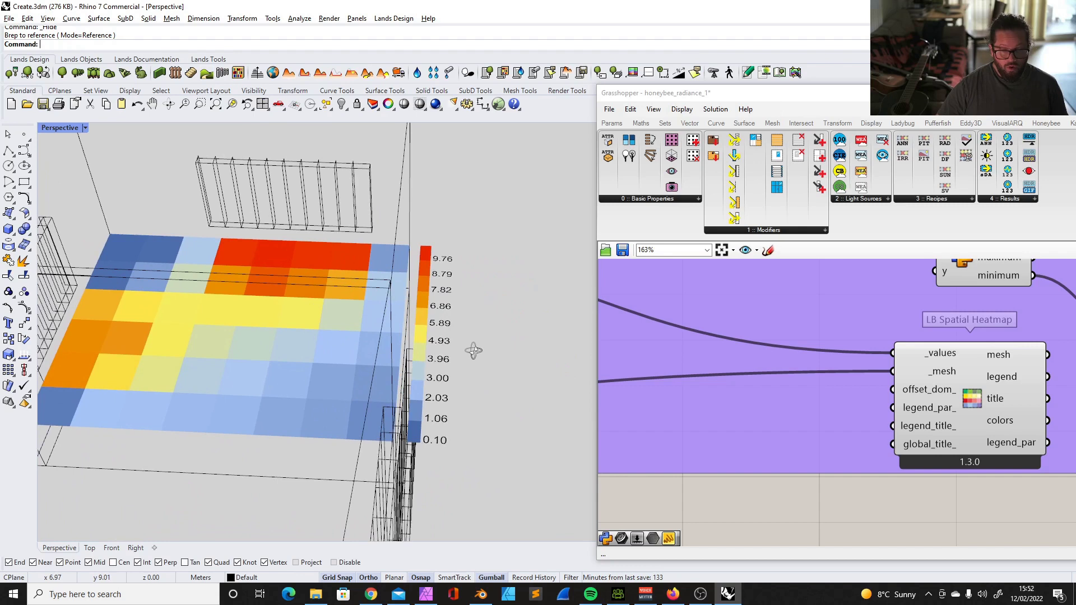
Switch to Chrome and read the CLEAR page on daylight factors, focusing on the table row for an average DF of 2% to 5%
left_click(371, 594)
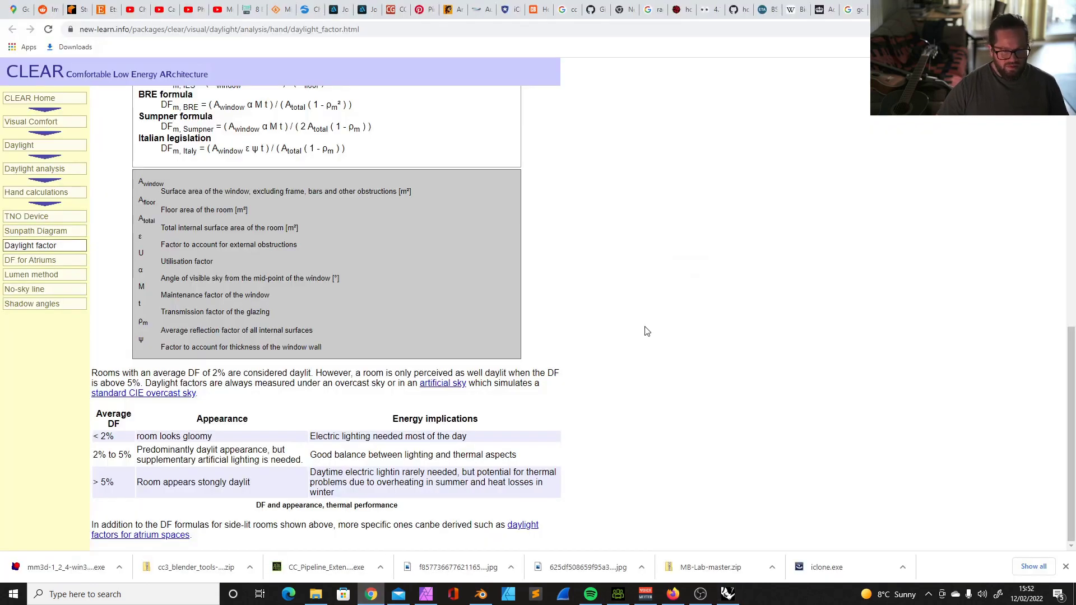
scroll(644, 331, "up", 11)
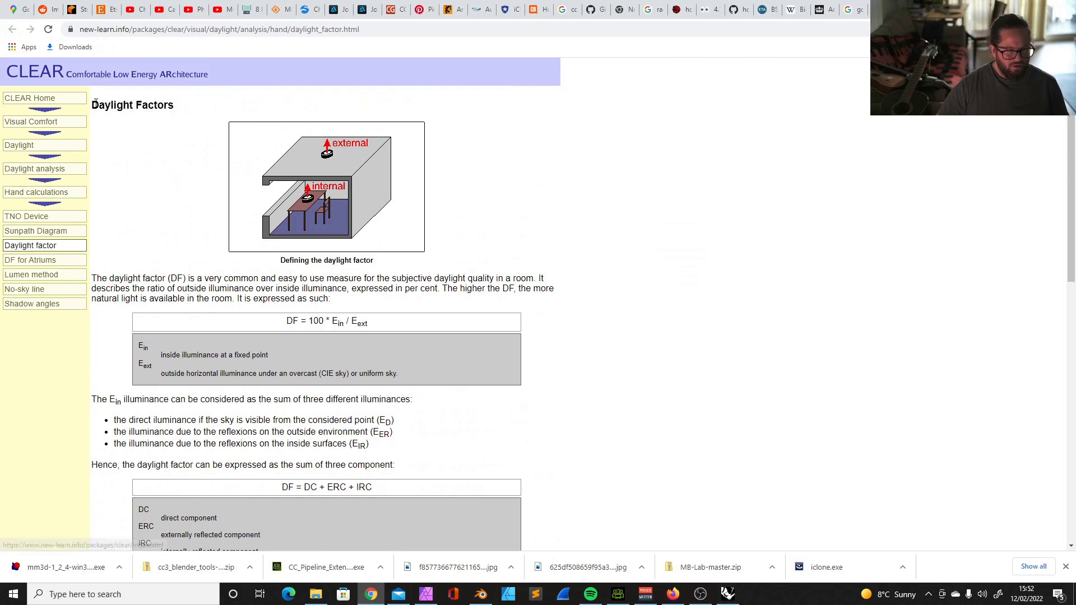
left_click_drag(90, 106, 169, 106)
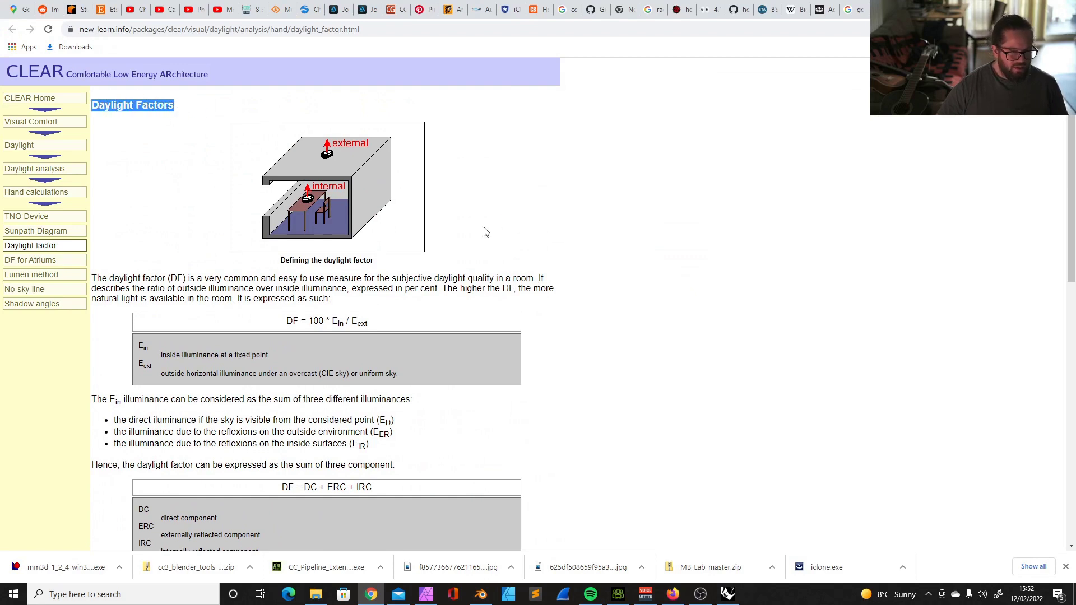
scroll(588, 281, "down", 9)
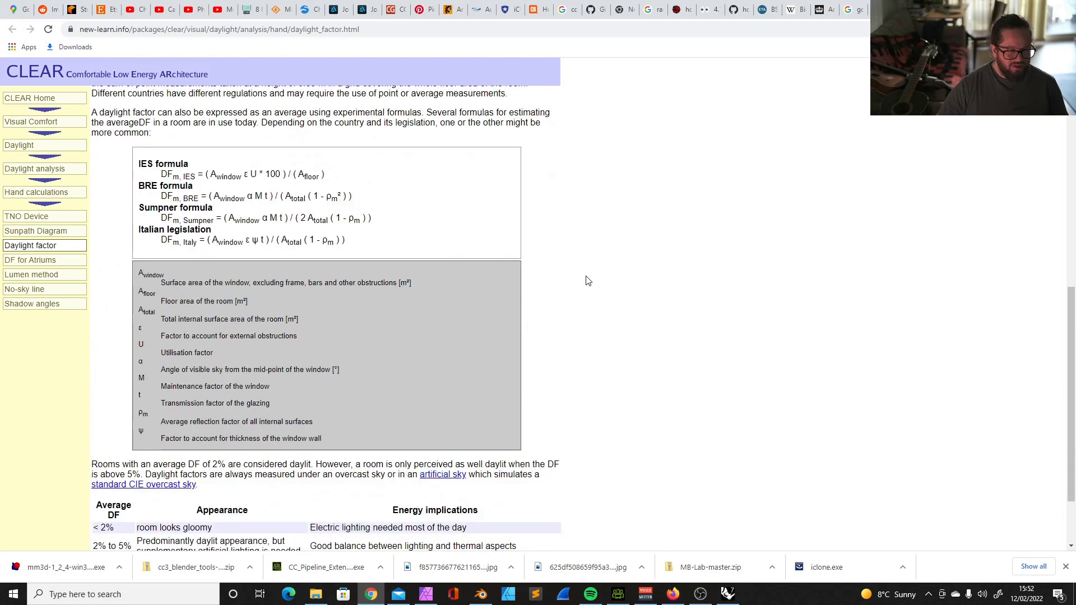
scroll(588, 280, "down", 2)
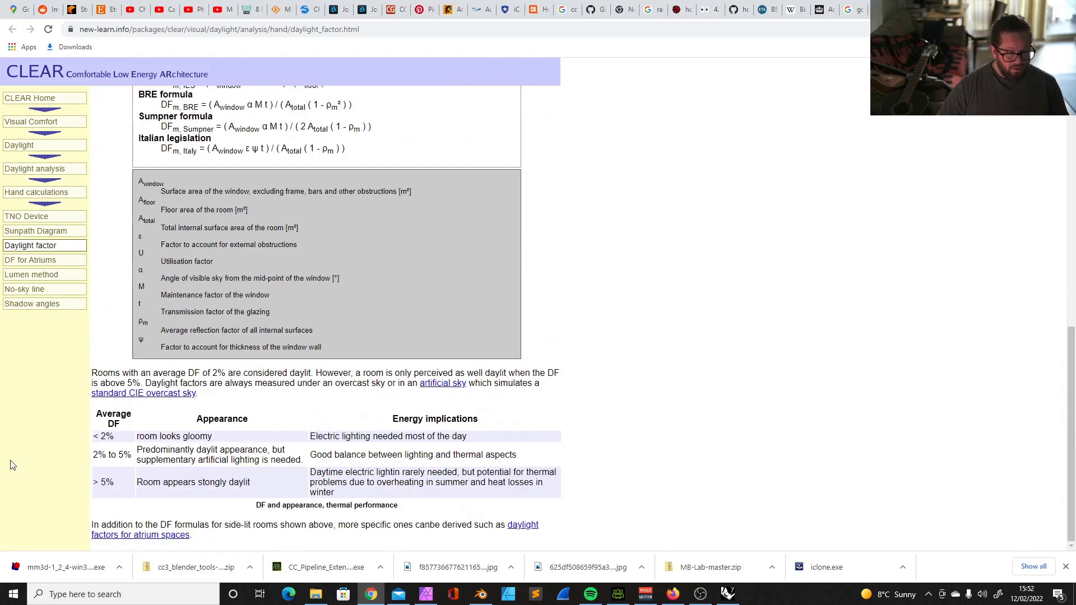
triple_click(98, 454)
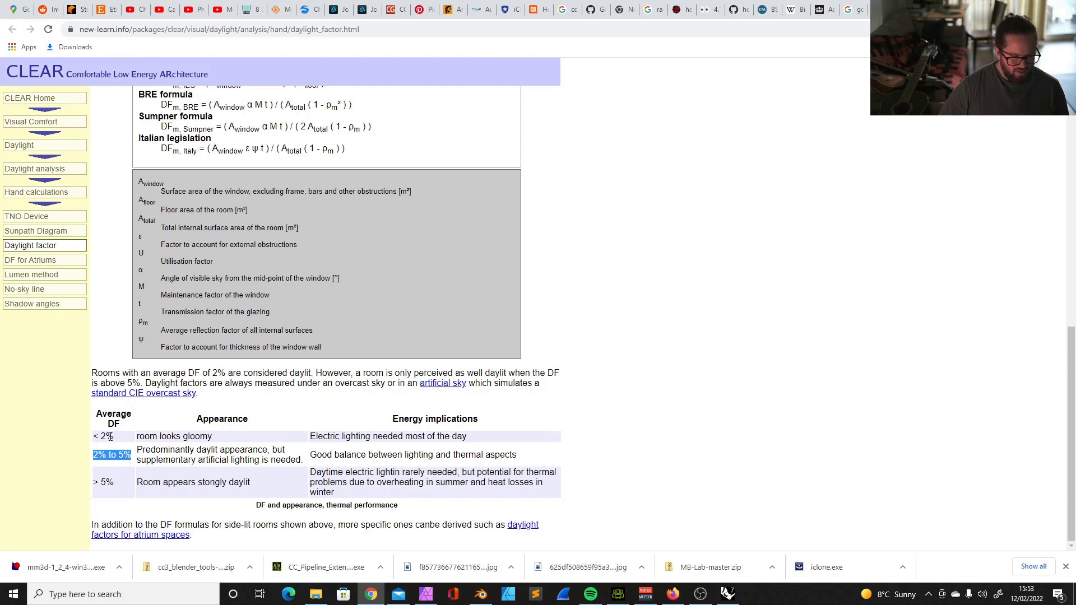
Return to Rhino and compare the heatmap colours with the legend values from a steeper viewing angle
key("alt+Tab")
scroll(745, 349, "down", 5)
scroll(801, 356, "up", 5)
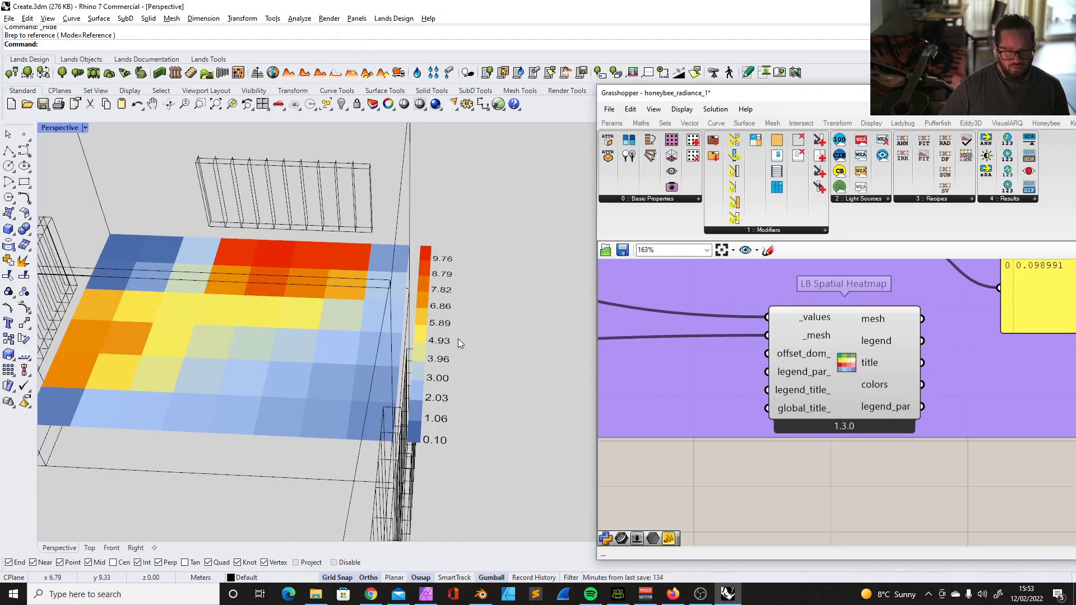
right_click_drag(458, 339, 443, 372)
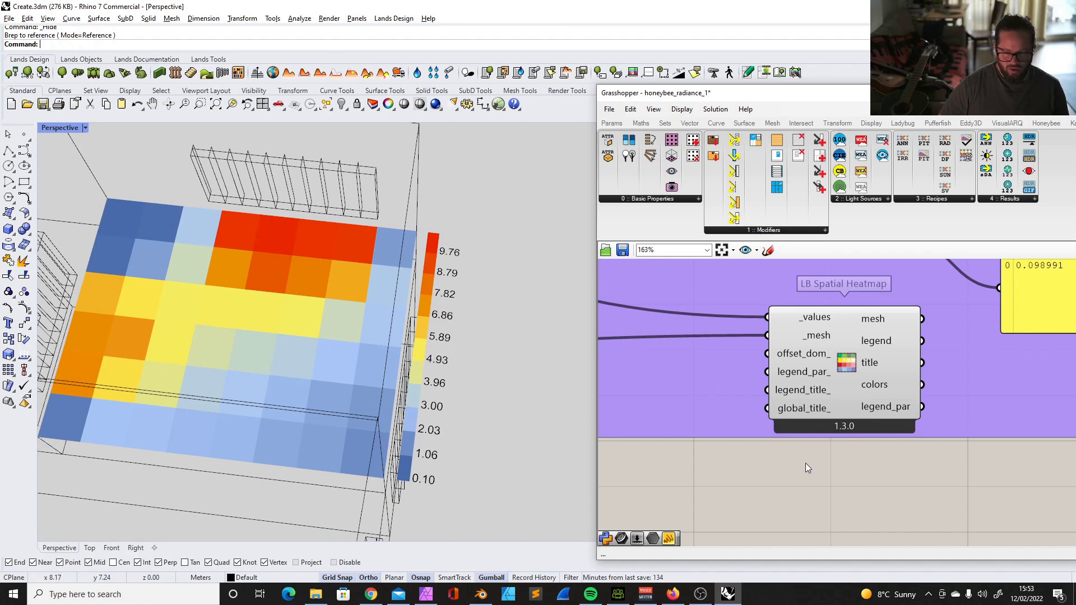
Move the Grasshopper window aside and add an LB Legend Parameters component to the empty canvas beside the heatmap group
scroll(787, 434, "down", 4)
left_click_drag(921, 97, 713, 75)
double_click(827, 368)
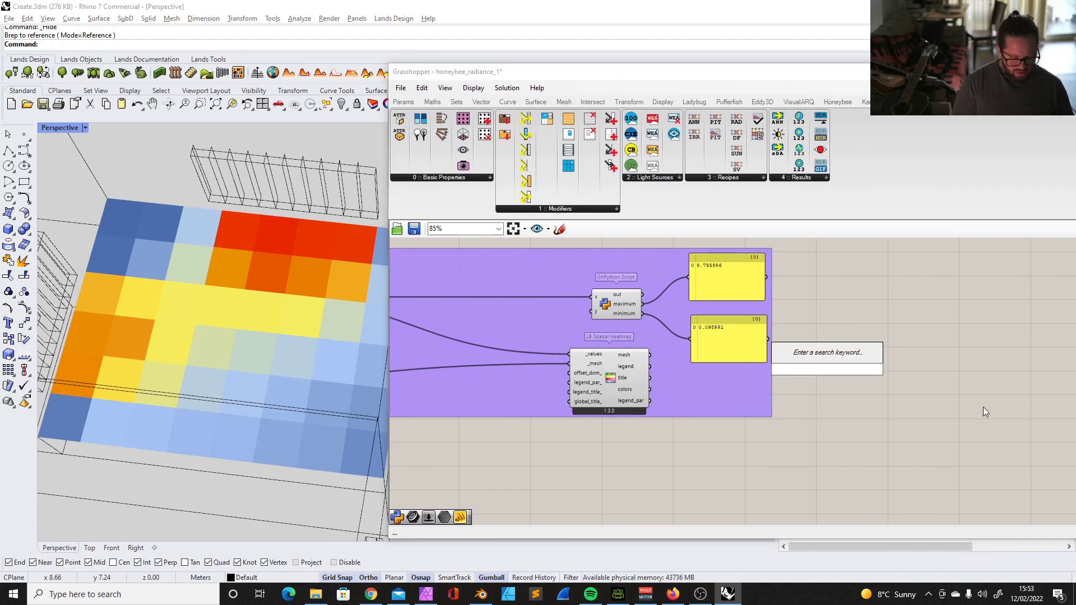
type("l")
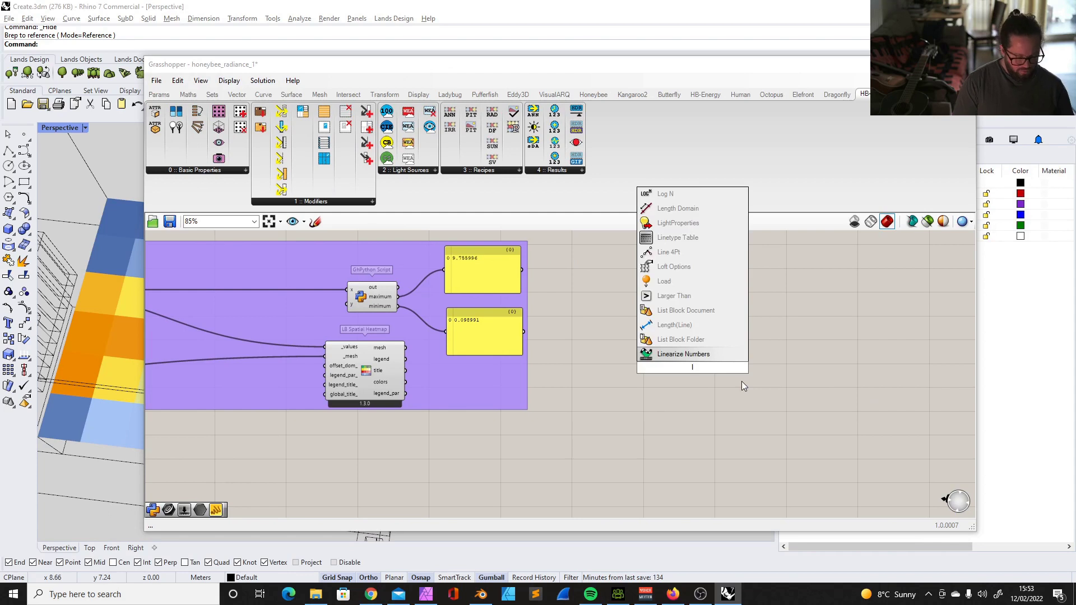
type("ege")
key("Up")
key("Up")
key("Up")
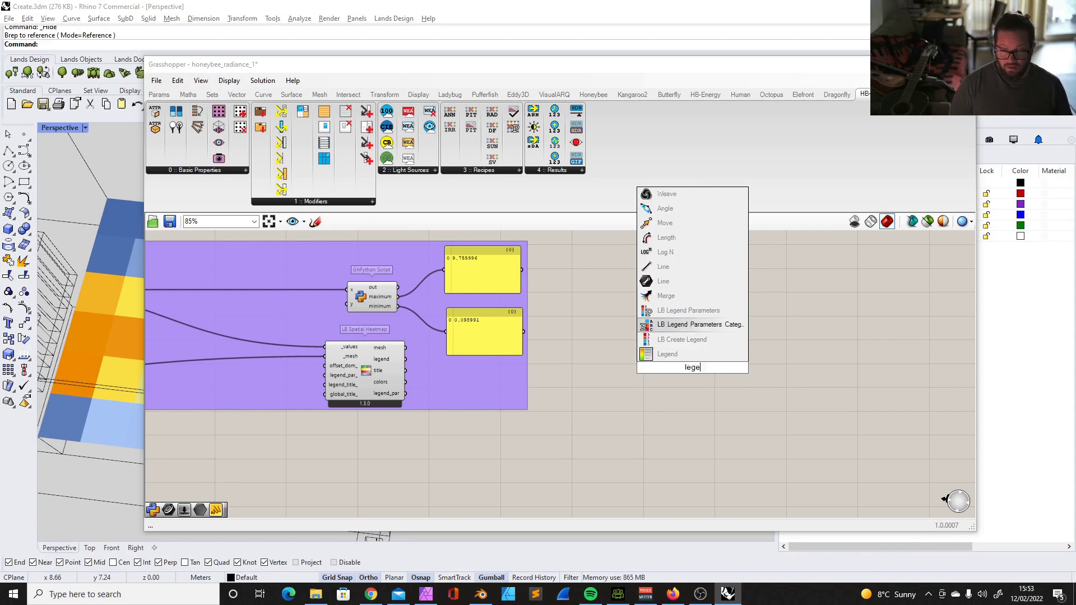
key("Return")
Place LB Legend Parameters below the purple group and connect its leg_par output to the legend_par_ input of LB Spatial Heatmap
scroll(852, 365, "down", 3)
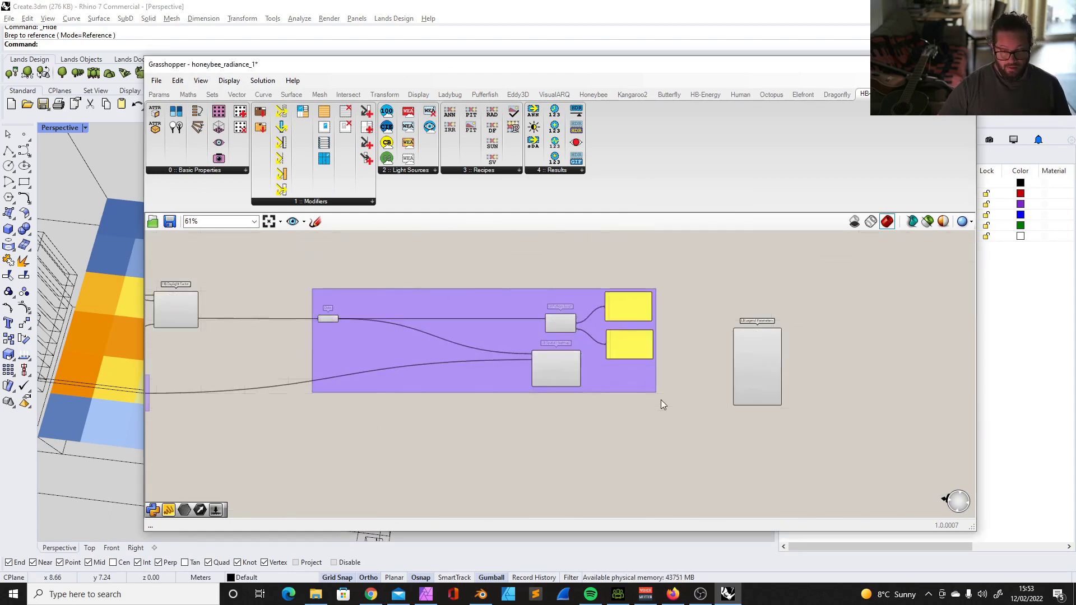
scroll(753, 373, "up", 3)
left_click_drag(753, 367, 300, 456)
right_click_drag(368, 469, 447, 439)
scroll(446, 439, "up", 1)
left_click_drag(433, 424, 479, 316)
scroll(429, 367, "down", 2)
scroll(381, 332, "up", 2)
left_click_drag(421, 65, 695, 49)
left_click(955, 441)
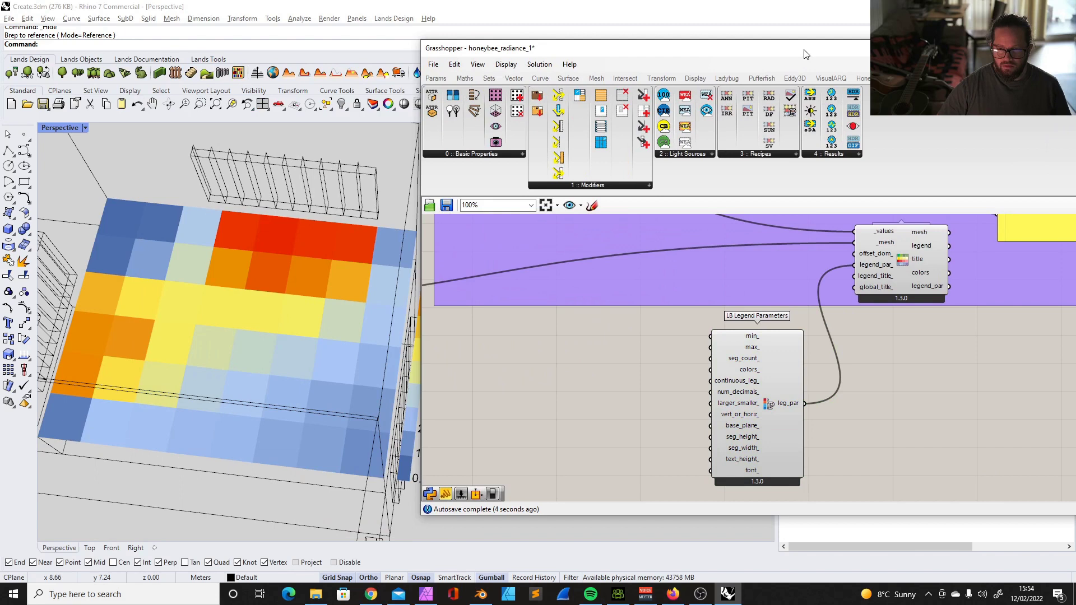
Add number sliders of 0 and 100 and connect them to the min_ and max_ inputs of LB Legend Parameters
left_click_drag(805, 54, 759, 45)
double_click(588, 350)
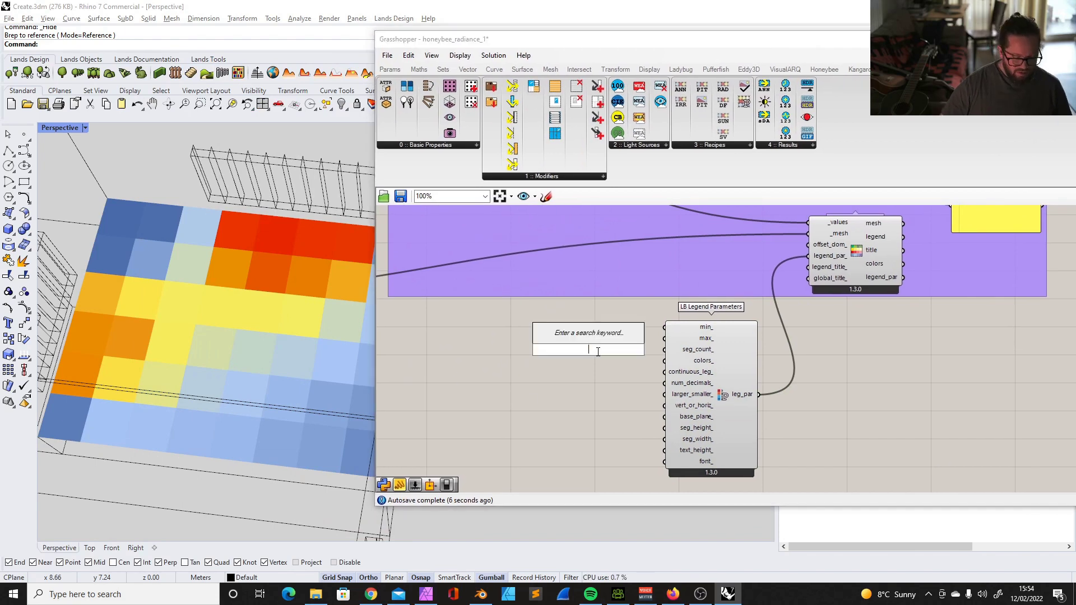
type("0")
key("Return")
scroll(672, 374, "up", 2)
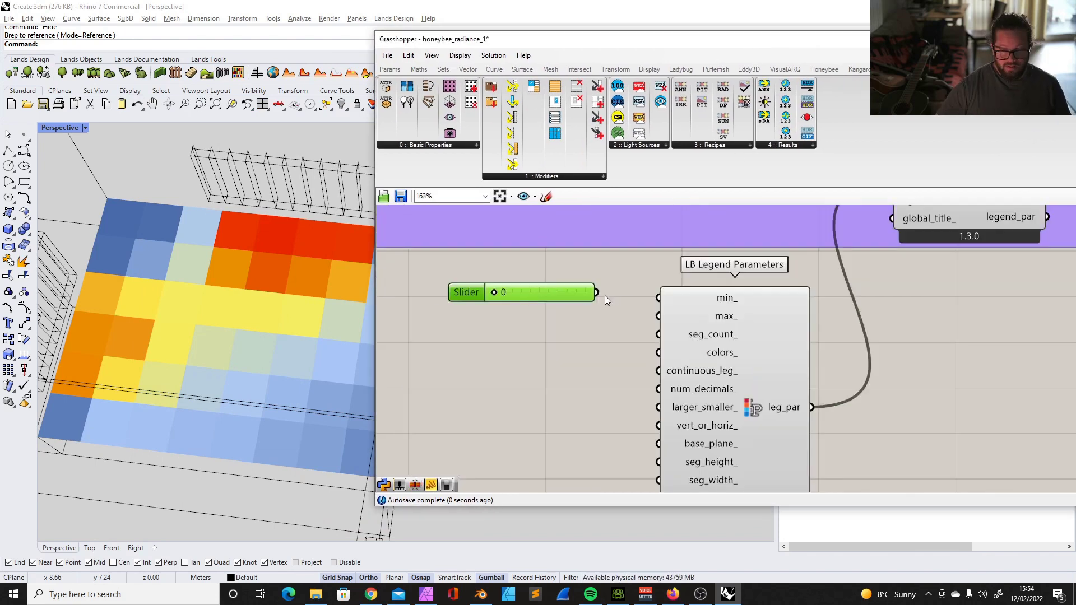
left_click_drag(543, 302, 533, 303)
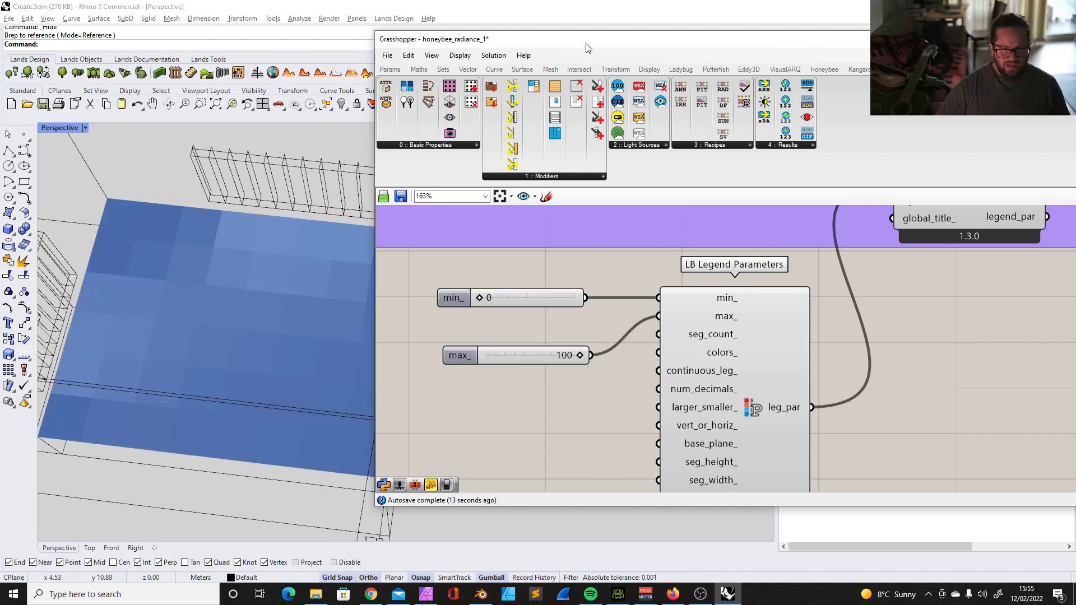
Move the Grasshopper window off the heatmap legend and set the max_ slider to 10
left_click_drag(587, 48, 754, 54)
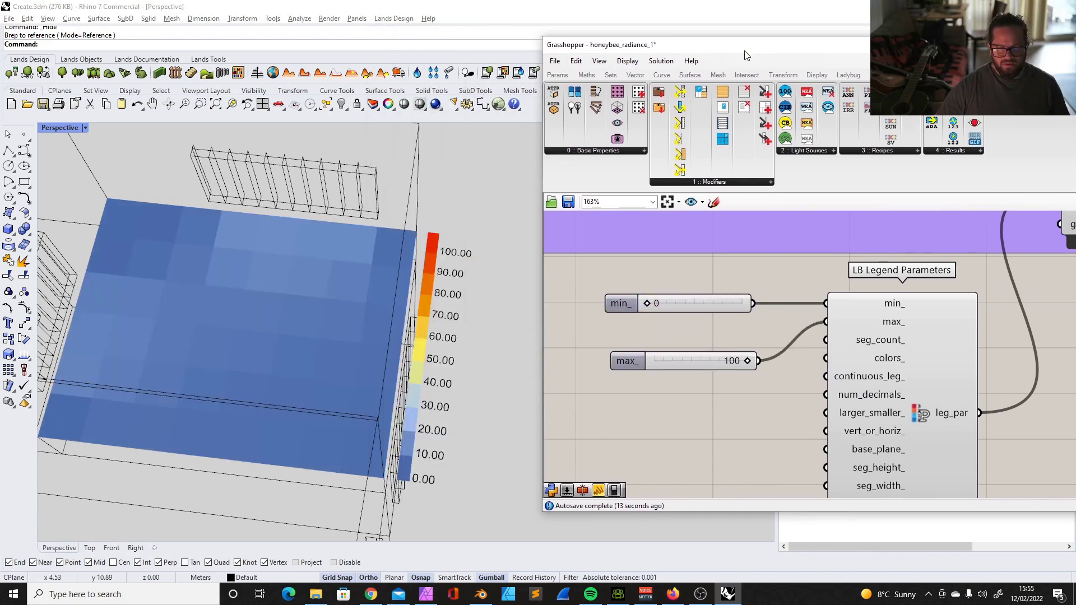
scroll(356, 342, "down", 5)
scroll(319, 358, "up", 3)
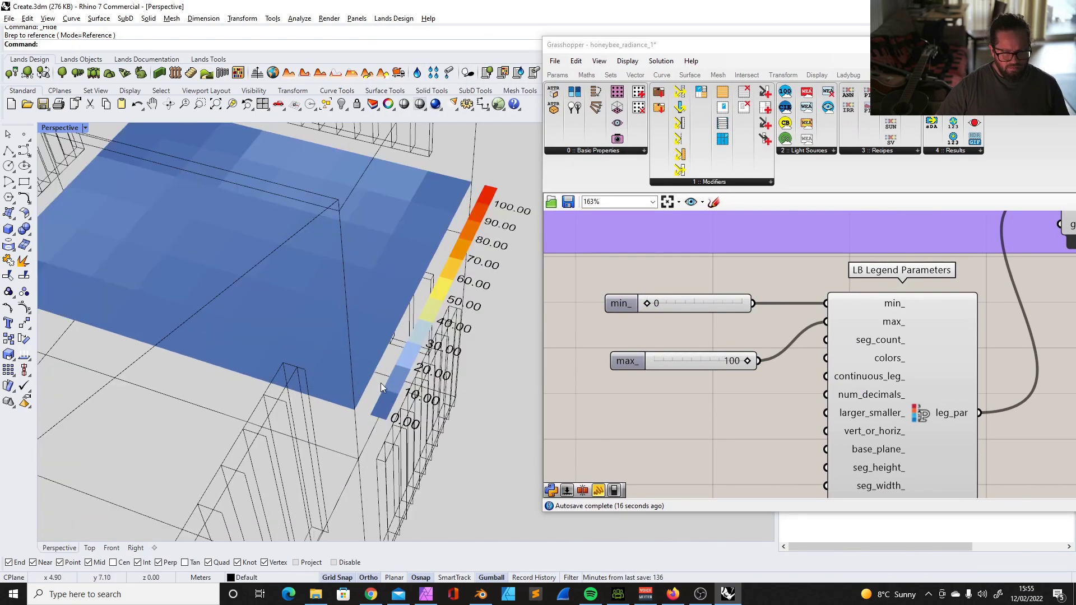
double_click(709, 360)
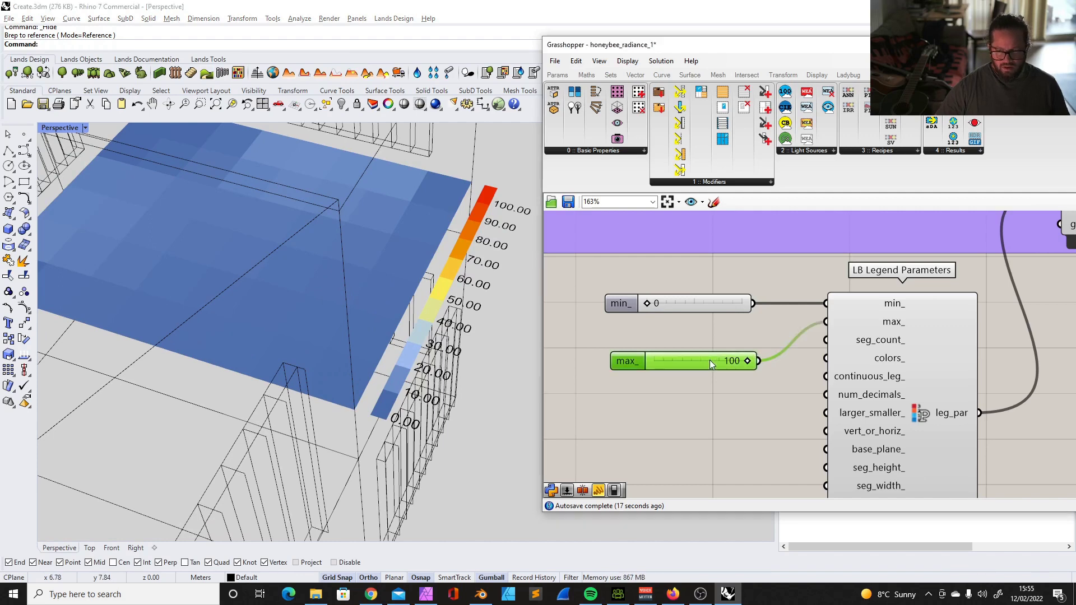
type("10")
key("Return")
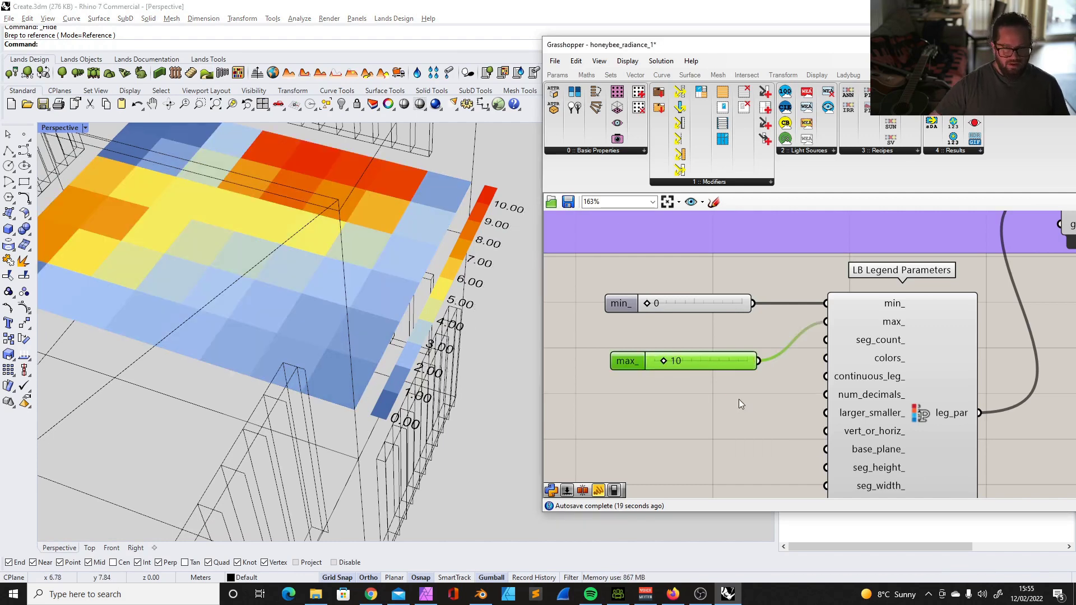
Examine the heatmap against its 0 to 10 legend from several angles and distances
scroll(454, 345, "up", 3)
scroll(429, 268, "down", 2)
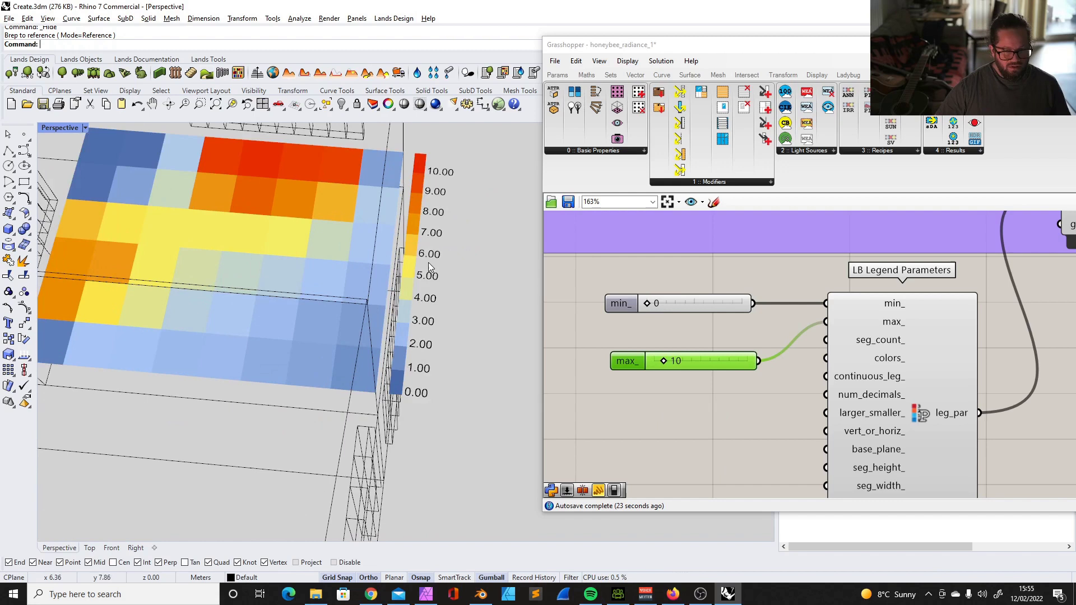
right_click_drag(449, 287, 395, 220)
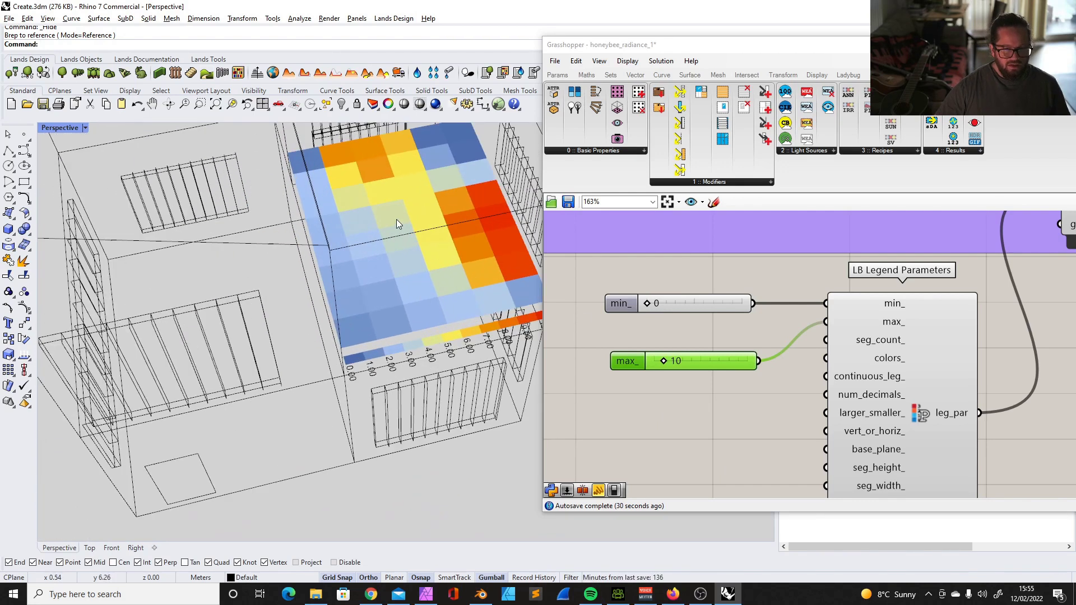
scroll(448, 346, "up", 3)
scroll(412, 340, "down", 3)
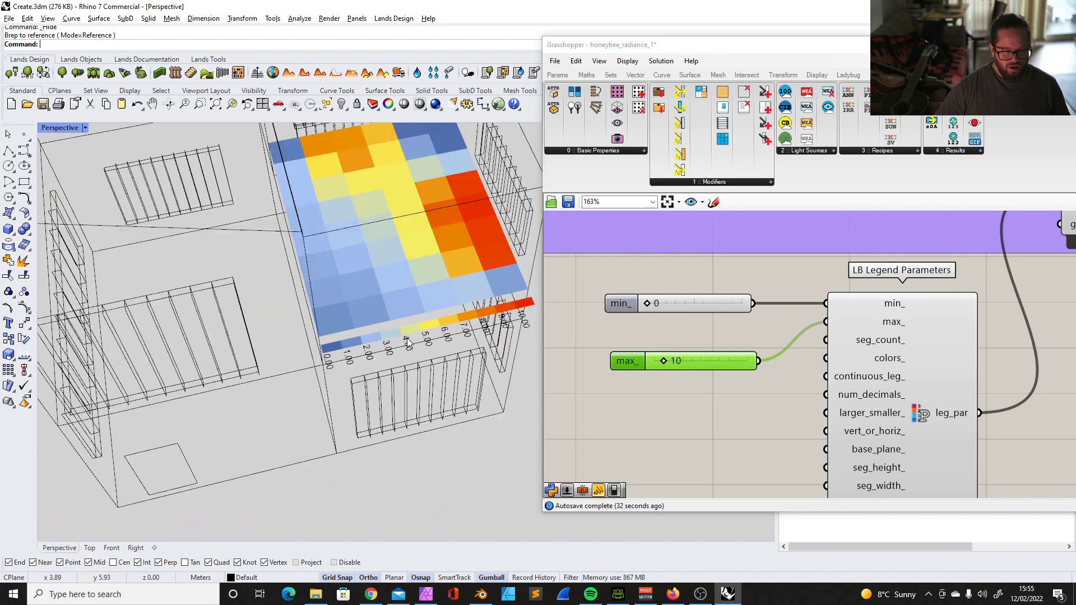
scroll(420, 328, "up", 3)
scroll(429, 347, "down", 5)
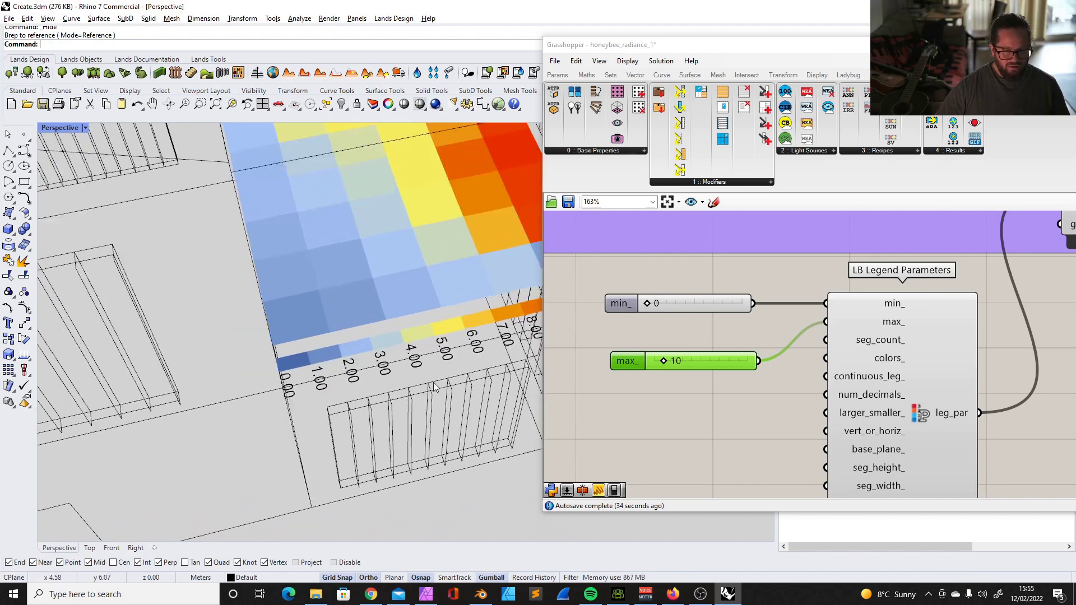
right_click_drag(436, 386, 455, 357)
scroll(455, 356, "down", 3)
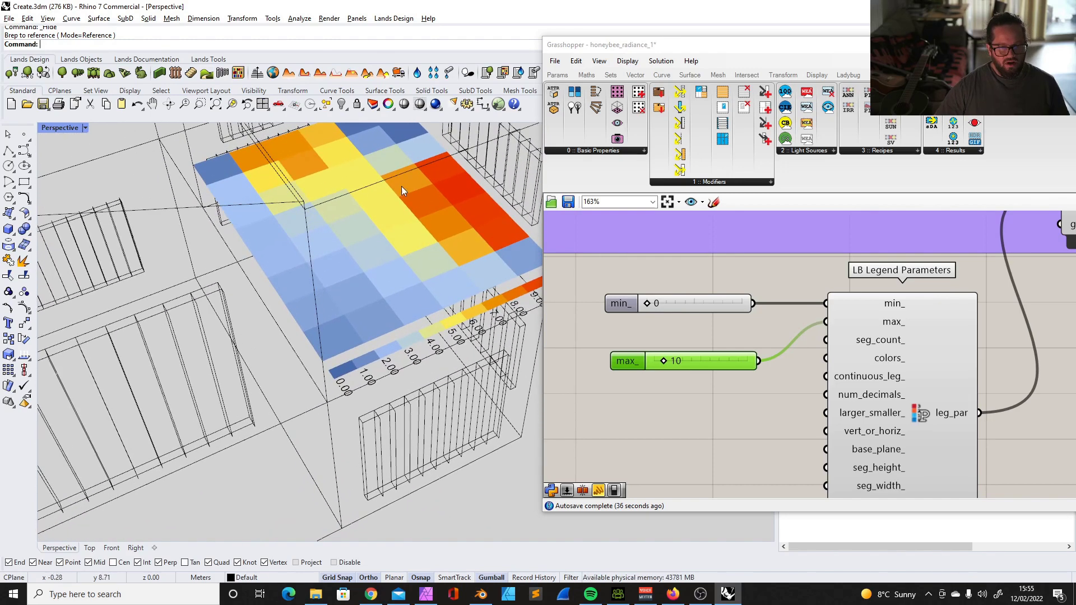
scroll(371, 339, "up", 6)
right_click_drag(371, 340, 386, 333)
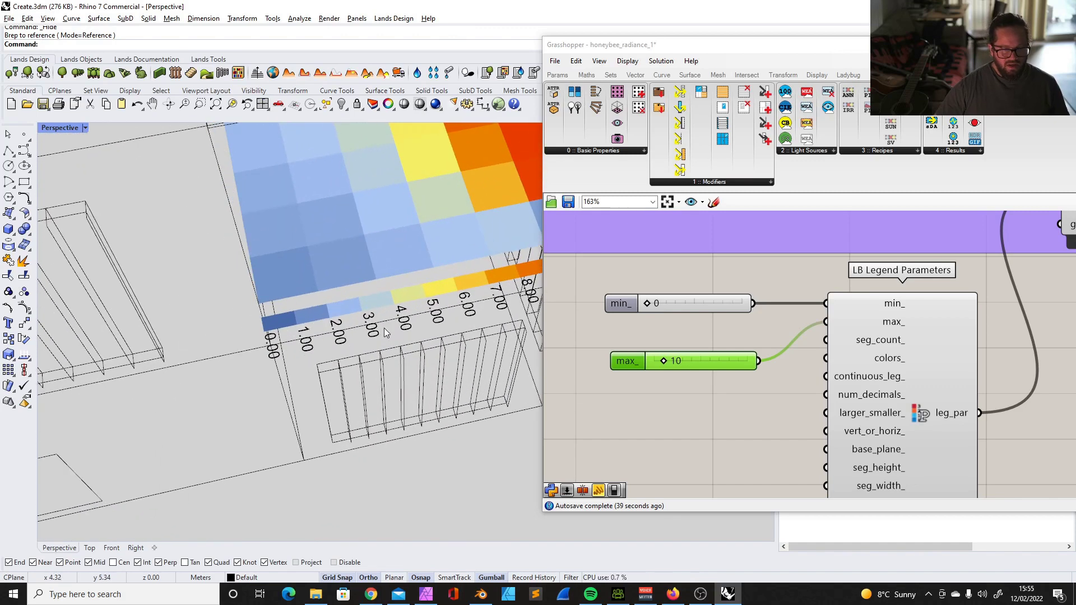
scroll(450, 296, "down", 3)
right_click_drag(450, 296, 206, 218)
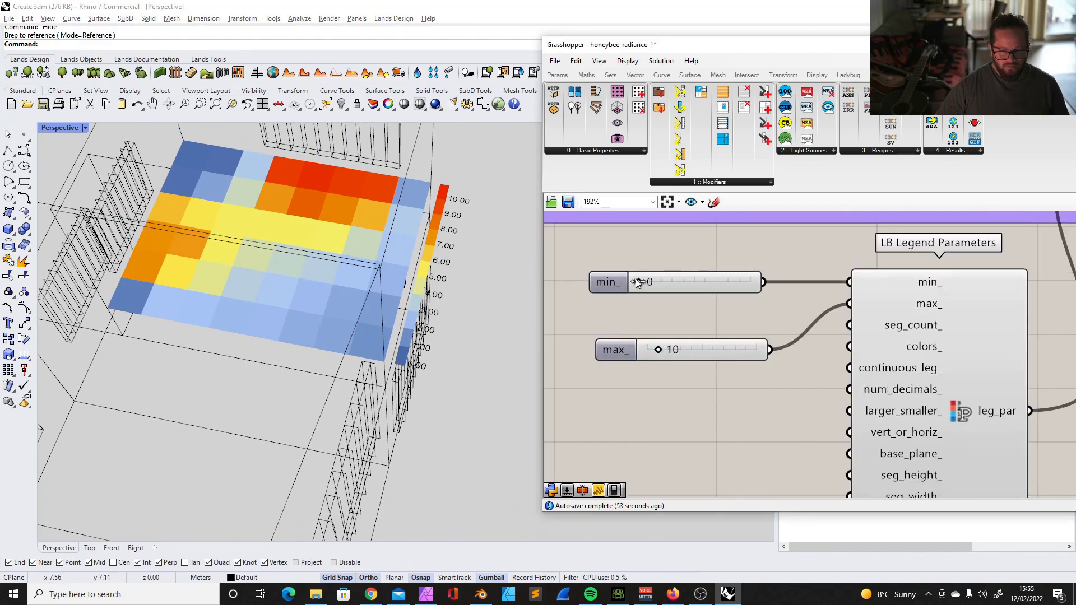
Set the min_ slider to 3 and the max_ slider to 5, and inspect the recoloured heatmap
double_click(667, 278)
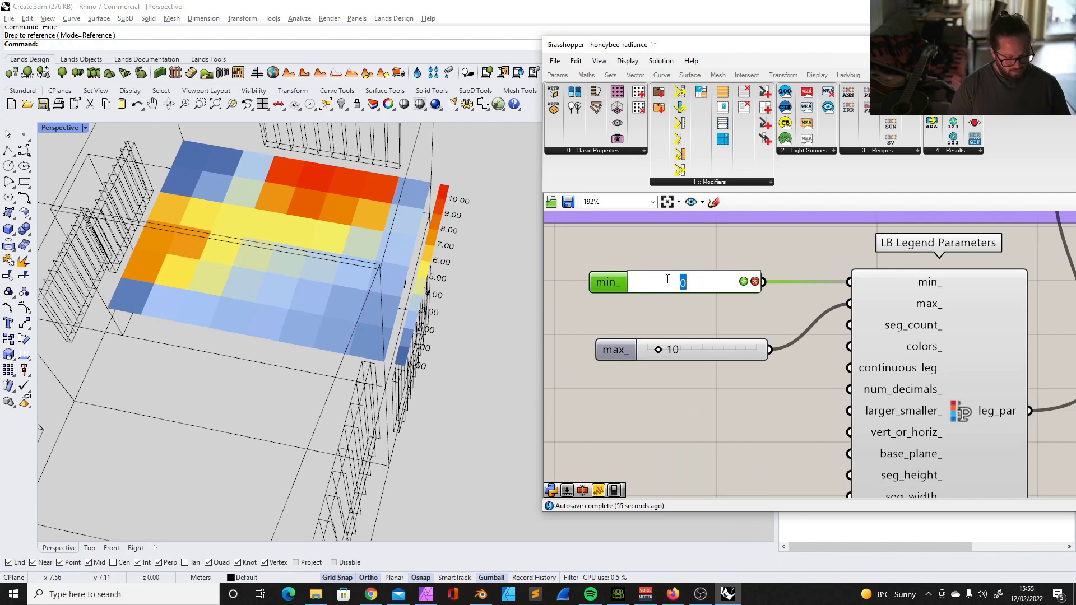
key("BackSpace")
type("3")
key("Return")
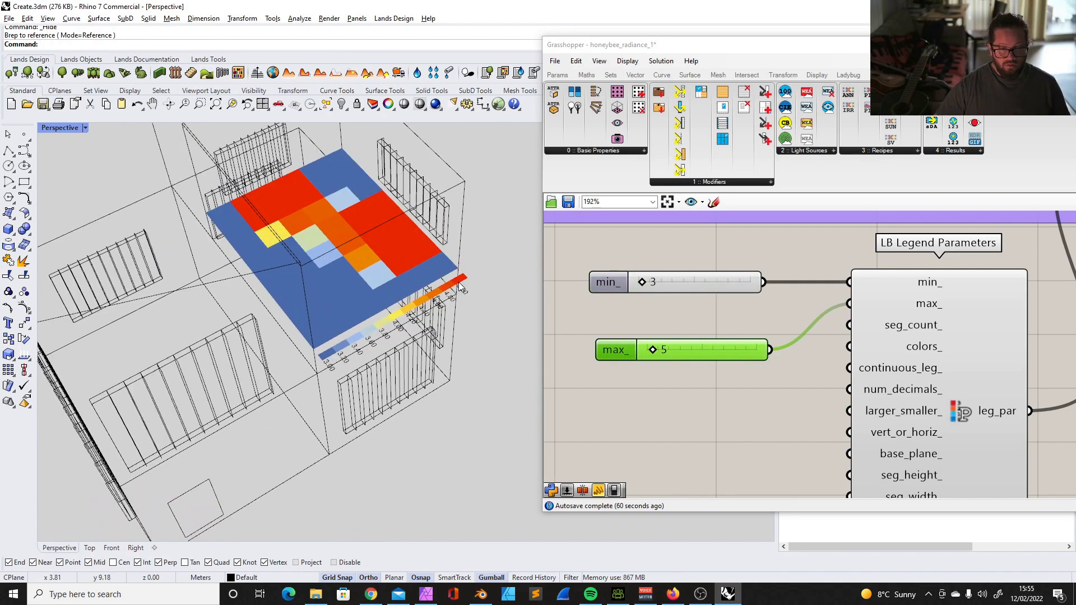
right_click_drag(460, 287, 455, 313)
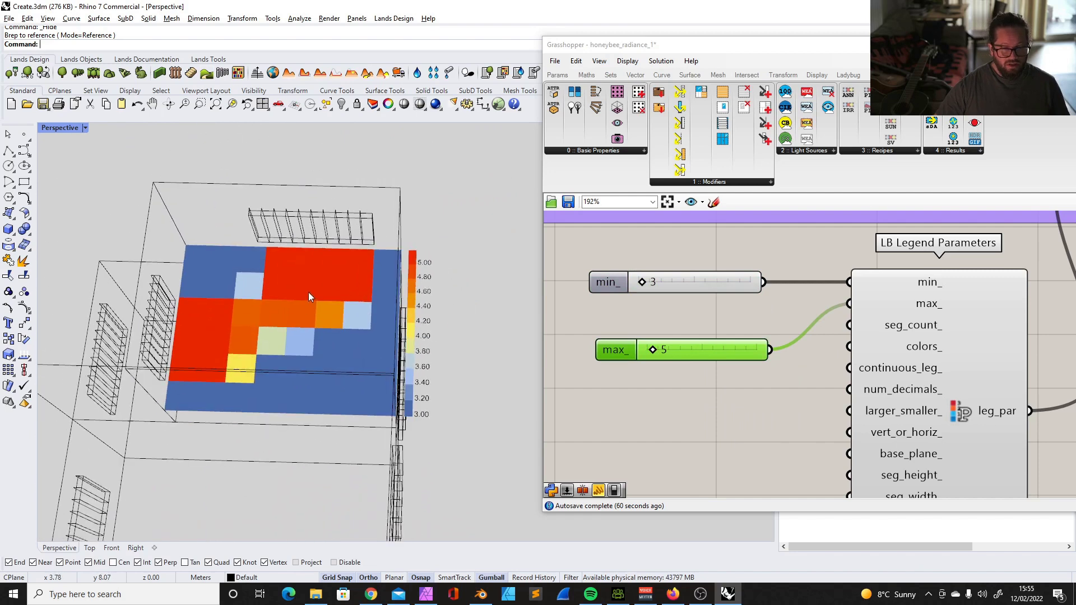
right_click_drag(309, 291, 329, 206)
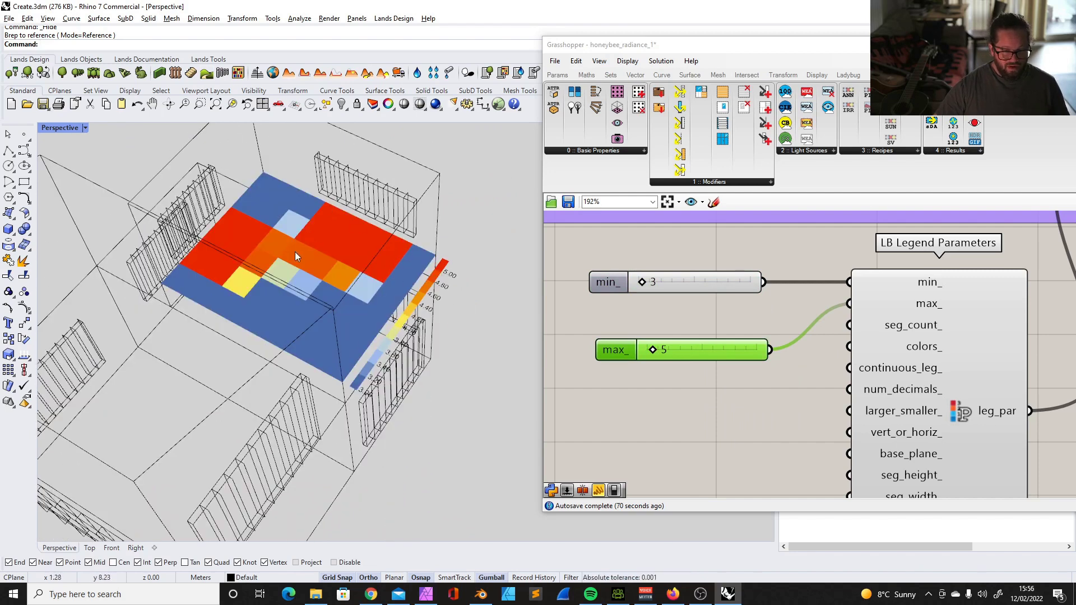
Raise the max_ slider of LB Legend Parameters to 19
left_click_drag(652, 350, 669, 349)
left_click(679, 368)
scroll(679, 368, "down", 7)
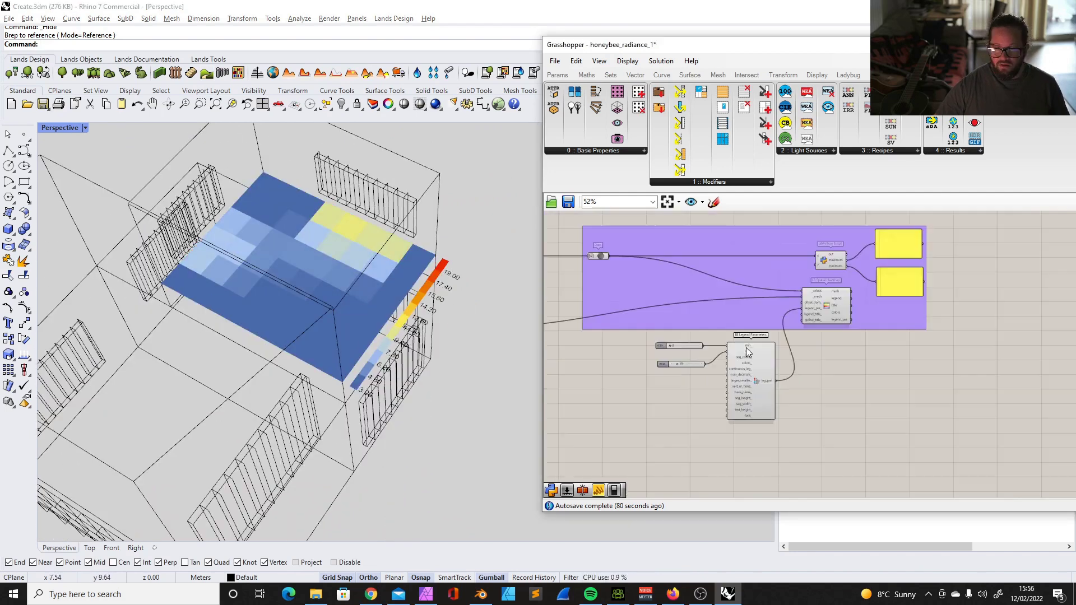
scroll(854, 304, "up", 5)
scroll(852, 308, "down", 1)
scroll(834, 342, "down", 4)
scroll(620, 284, "up", 3)
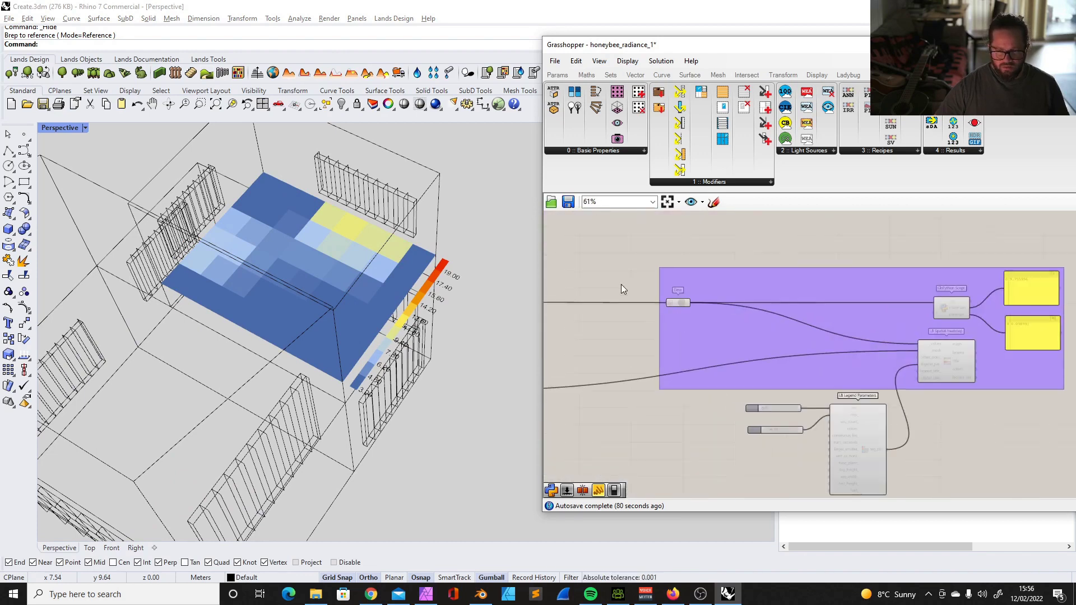
Check the maximum and minimum value panels and set the max_ slider of LB Legend Parameters to 10
scroll(896, 325, "down", 4)
scroll(903, 332, "up", 4)
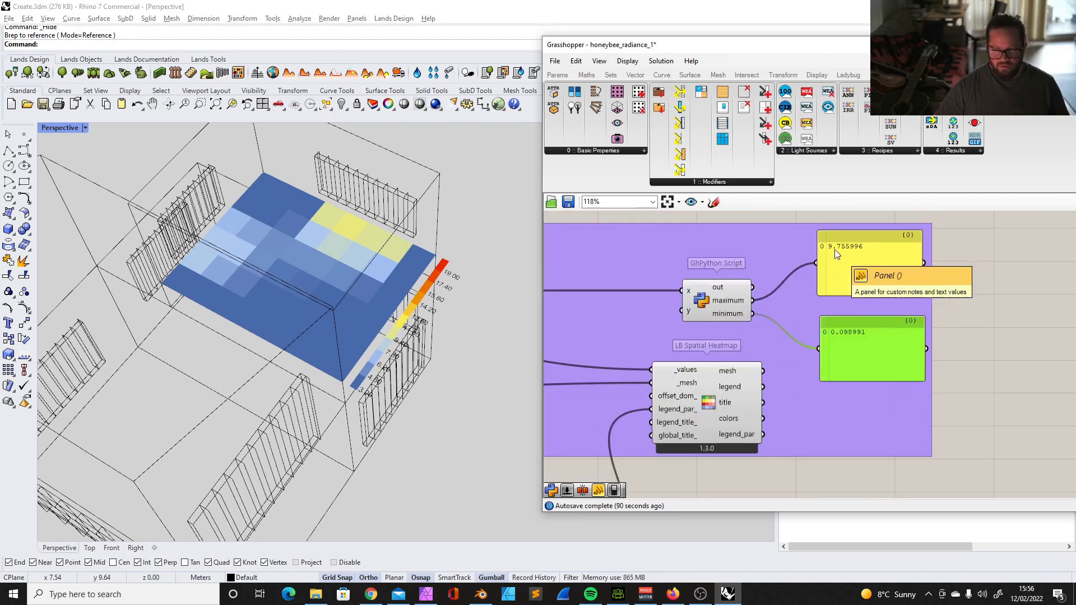
scroll(933, 321, "down", 4)
scroll(691, 362, "up", 5)
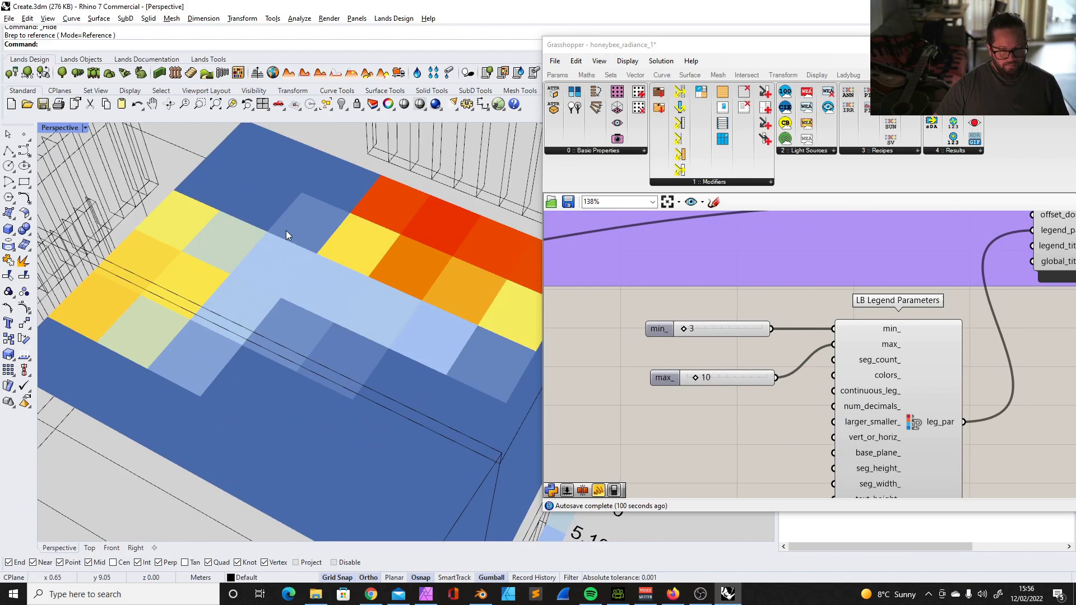
Examine the heatmap with its 3 to 10 legend from several angles, relating the cell colours to the louvred windows
scroll(286, 230, "down", 4)
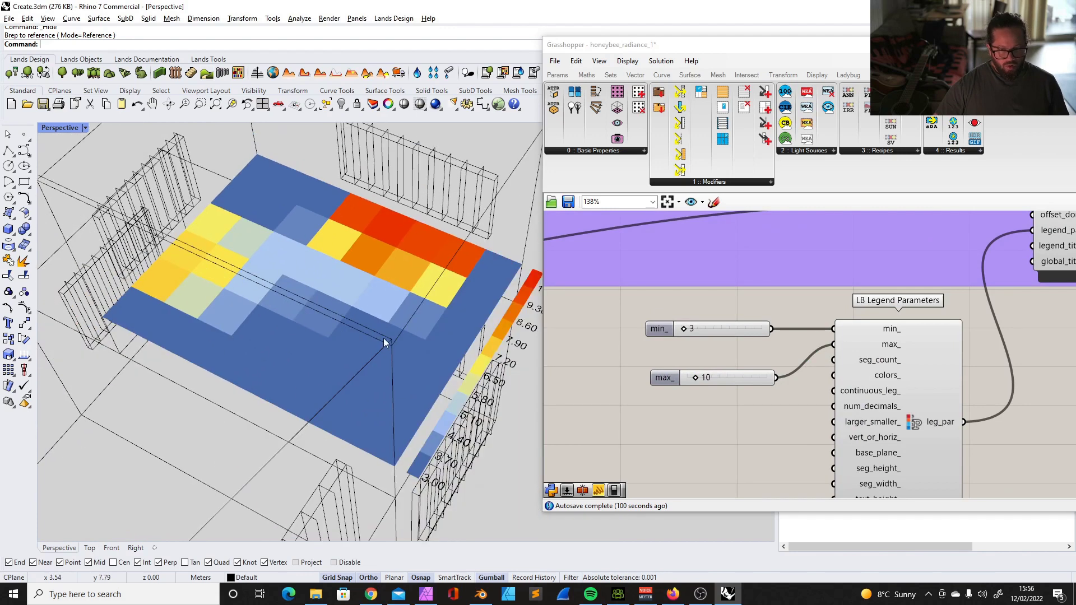
scroll(331, 329, "down", 1)
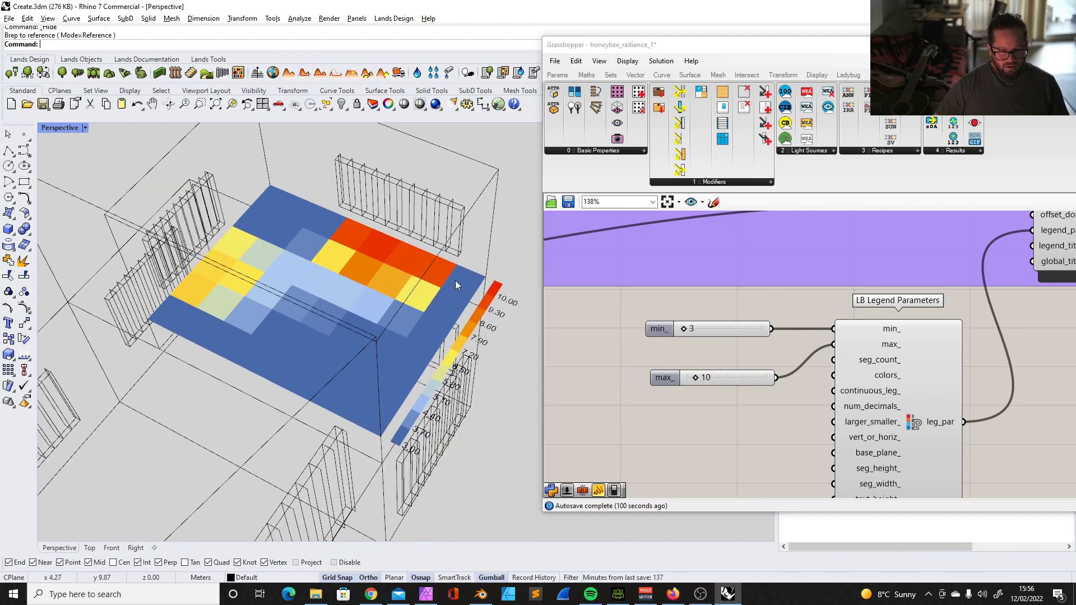
right_click_drag(428, 381, 250, 238)
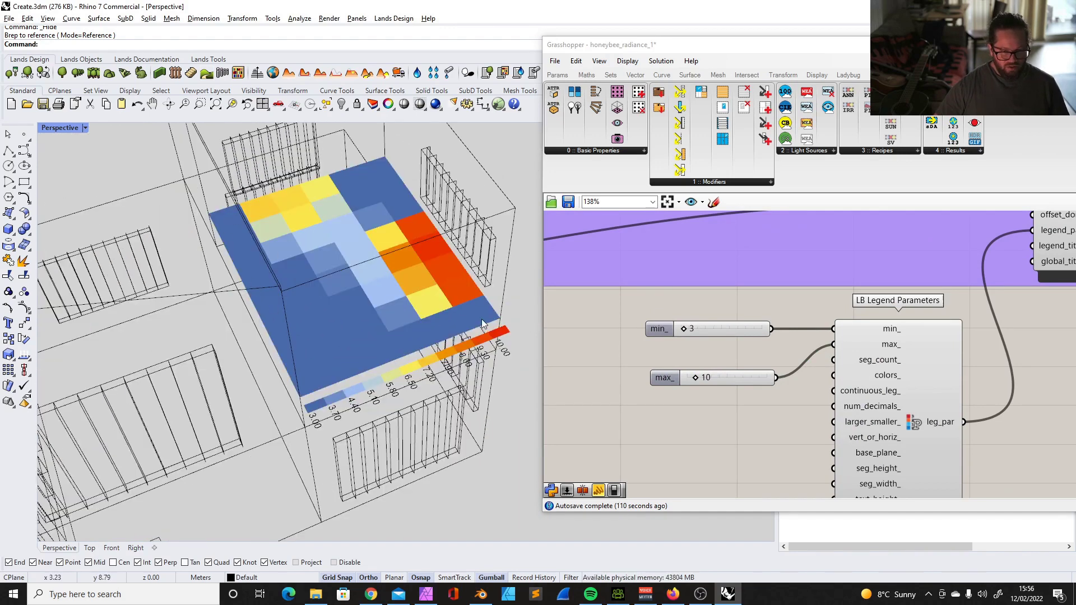
right_click_drag(398, 318, 258, 223)
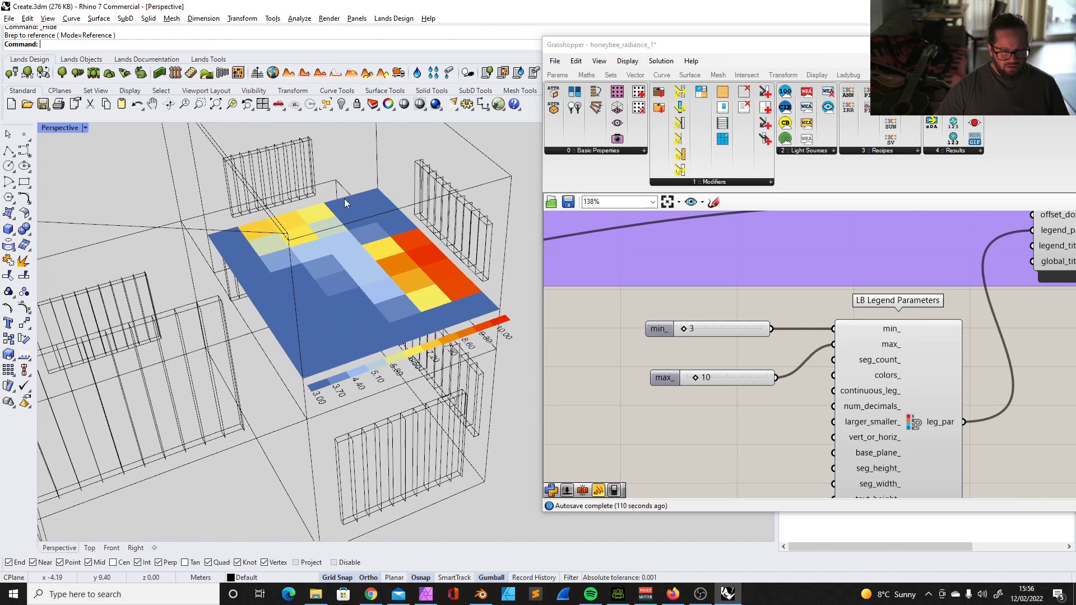
right_click_drag(398, 240, 379, 241)
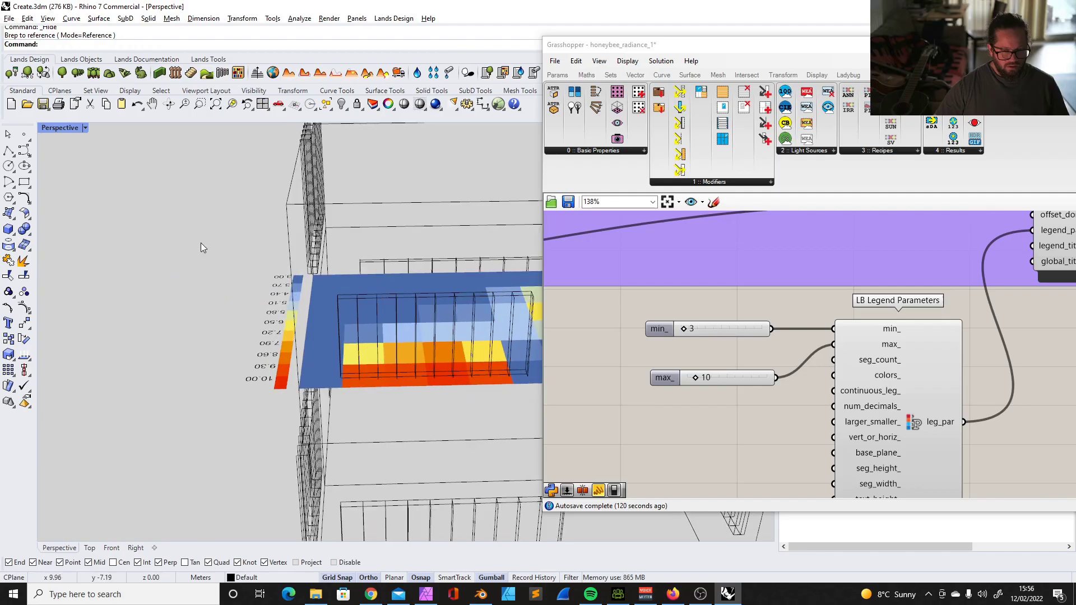
right_click_drag(201, 243, 409, 280)
right_click_drag(331, 270, 469, 307)
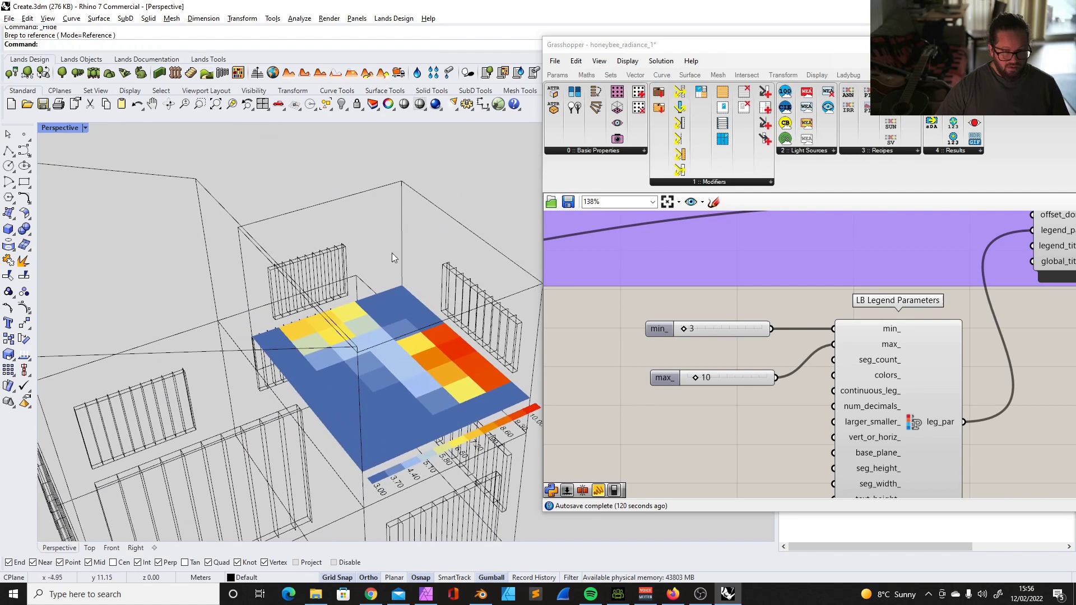
scroll(397, 329, "down", 6)
right_click_drag(469, 350, 386, 329)
scroll(400, 359, "up", 8)
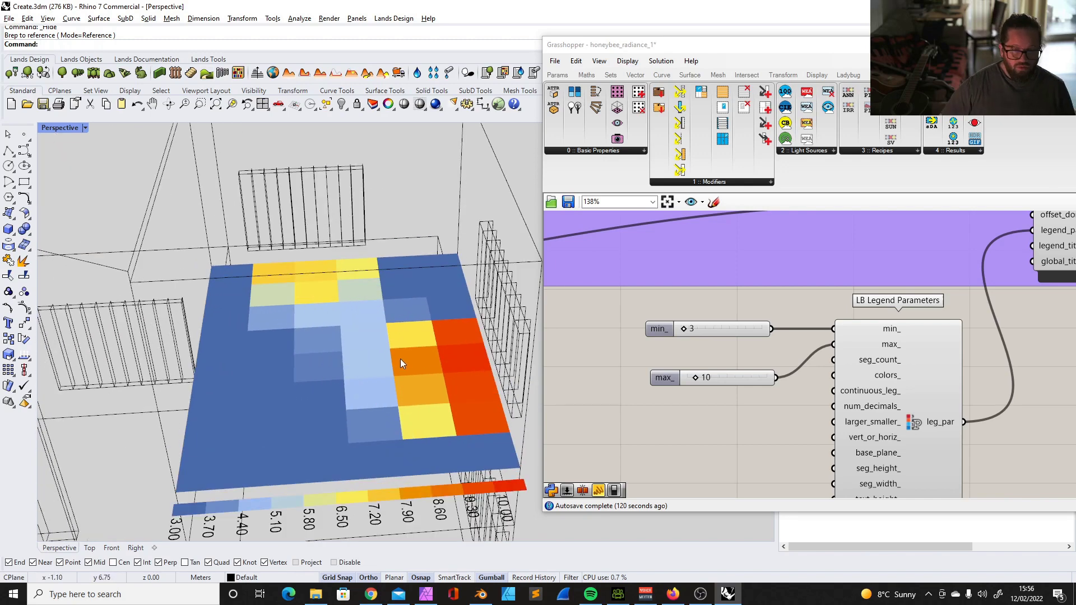
scroll(400, 358, "down", 7)
right_click_drag(395, 378, 399, 285)
right_click_drag(361, 251, 457, 270)
scroll(458, 270, "down", 5)
scroll(458, 270, "up", 4)
scroll(473, 271, "up", 8)
scroll(473, 272, "down", 7)
right_click_drag(426, 314, 309, 368)
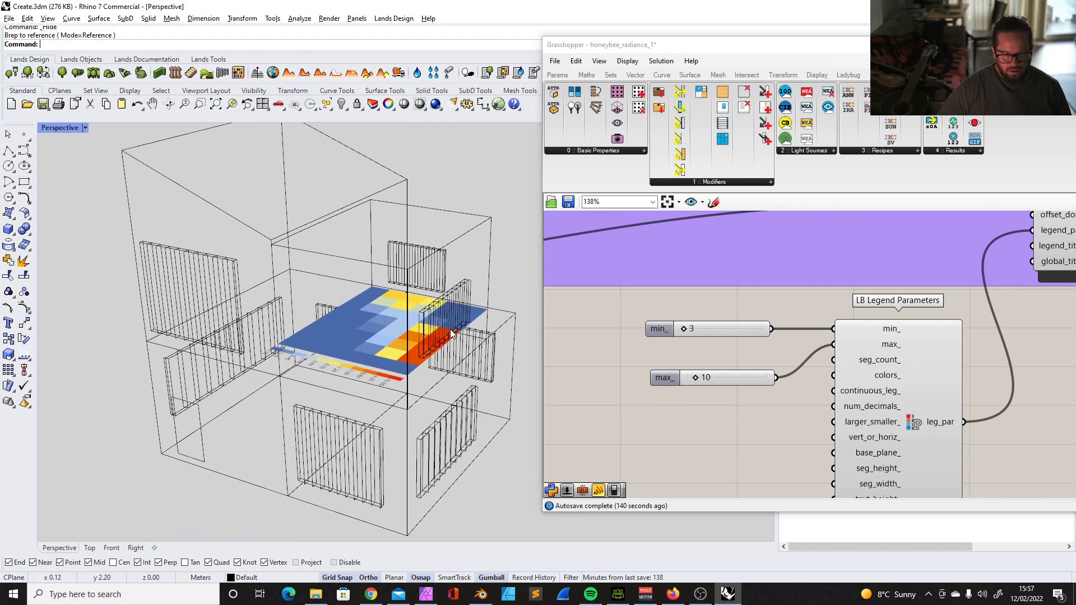
scroll(455, 300, "up", 5)
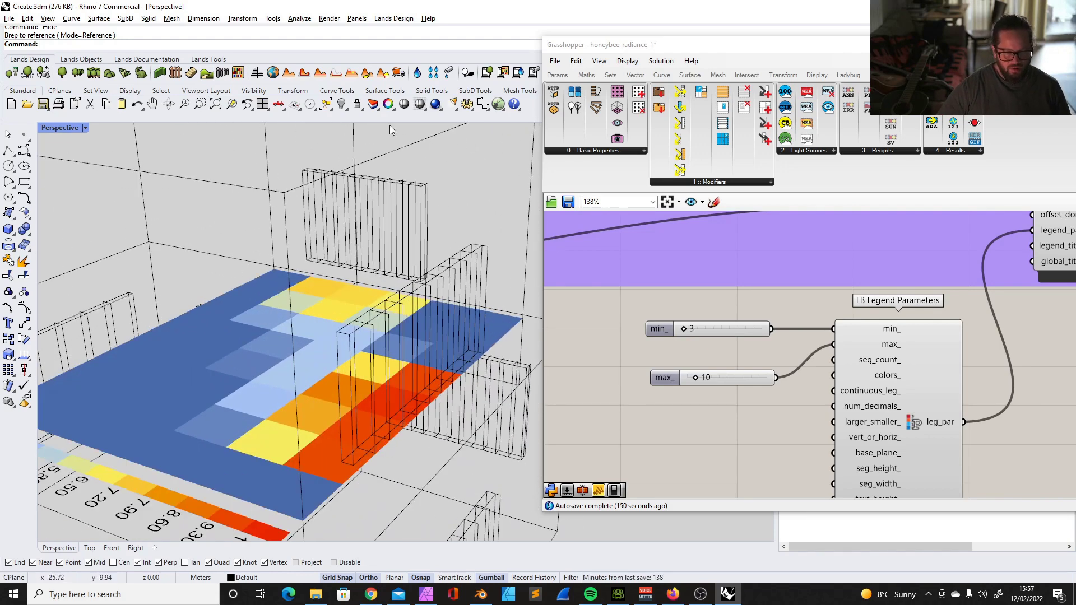
Set the run toggle of HB Daylight Factor to False and unhide the window surface behind the upper room's facade louvres
right_click(341, 104)
left_click(482, 296)
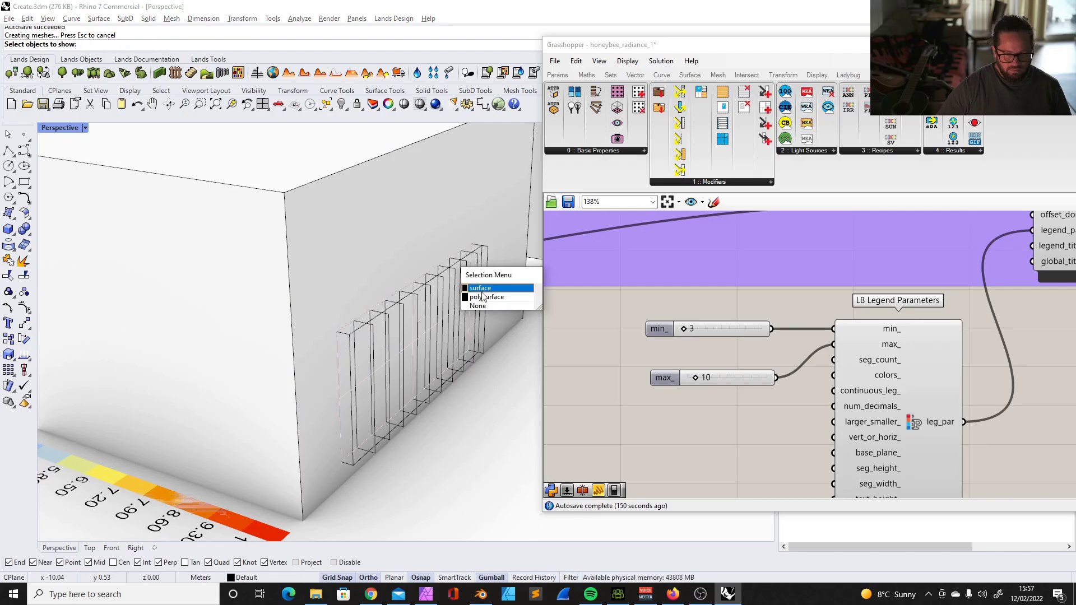
left_click(481, 293)
scroll(410, 202, "down", 3)
scroll(698, 392, "down", 7)
scroll(666, 312, "up", 6)
double_click(709, 311)
left_click(24, 323)
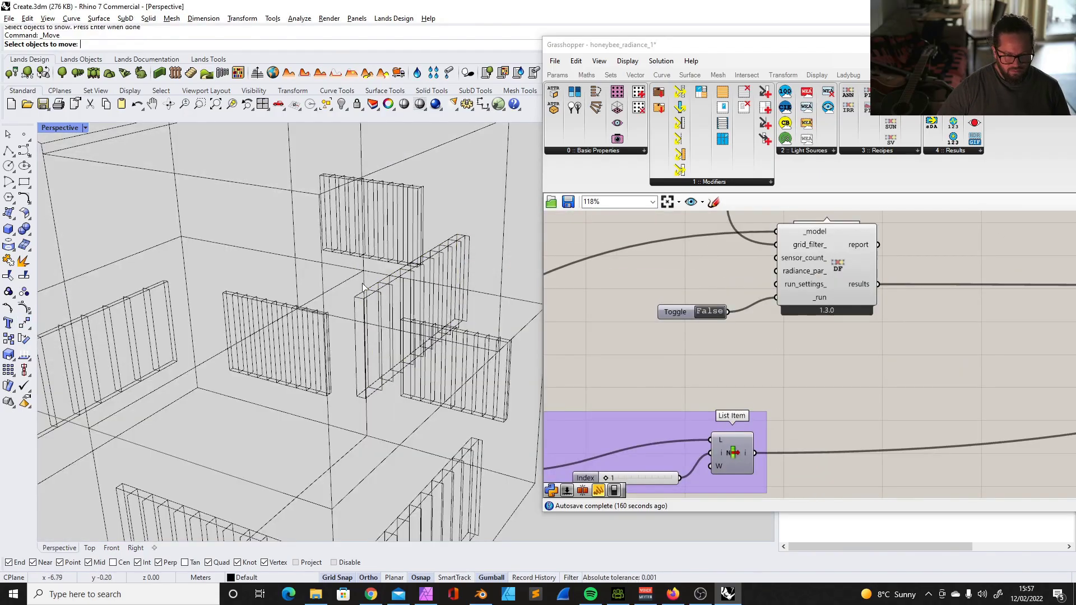
right_click(341, 104)
left_click(383, 301)
left_click(408, 322)
key("Return")
scroll(356, 263, "up", 2)
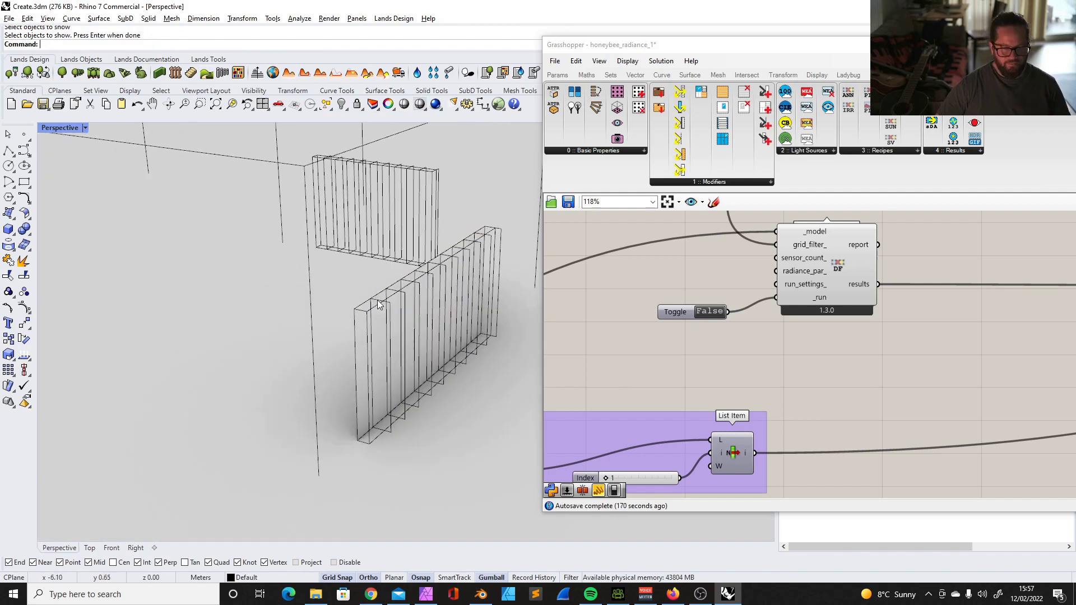
Move the upper room's window surface straight up the wall by about 0.88 m
left_click(378, 301)
left_click(24, 323)
left_click(357, 440)
left_click(349, 330)
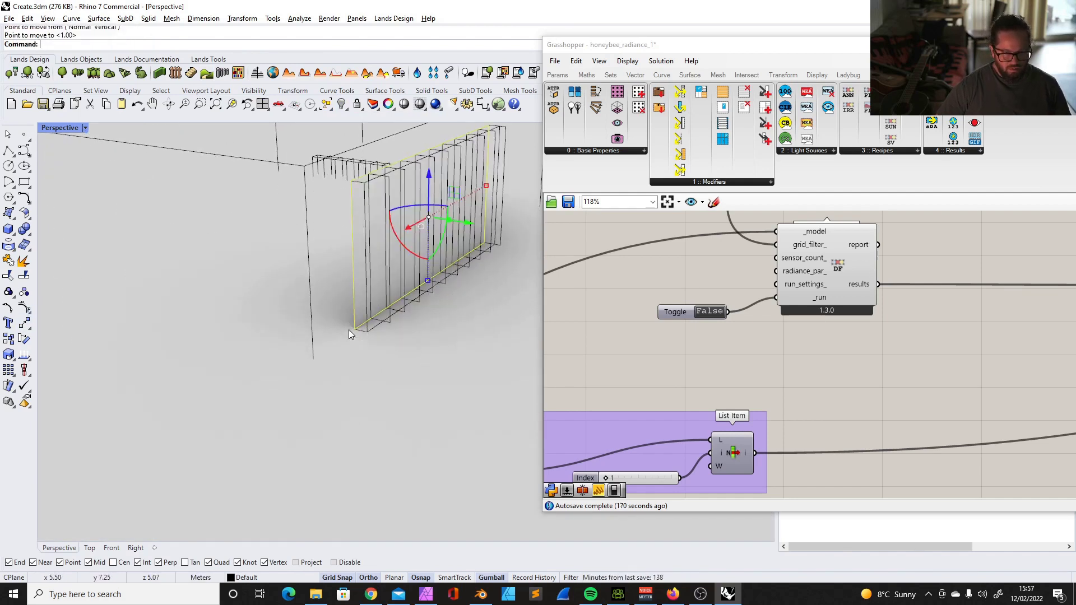
Scale the window surface vertically with Scale1D from its lower corner to about half its height
scroll(349, 330, "down", 6)
right_click_drag(349, 330, 275, 258)
scroll(275, 252, "up", 6)
type("Scale1D")
key("Return")
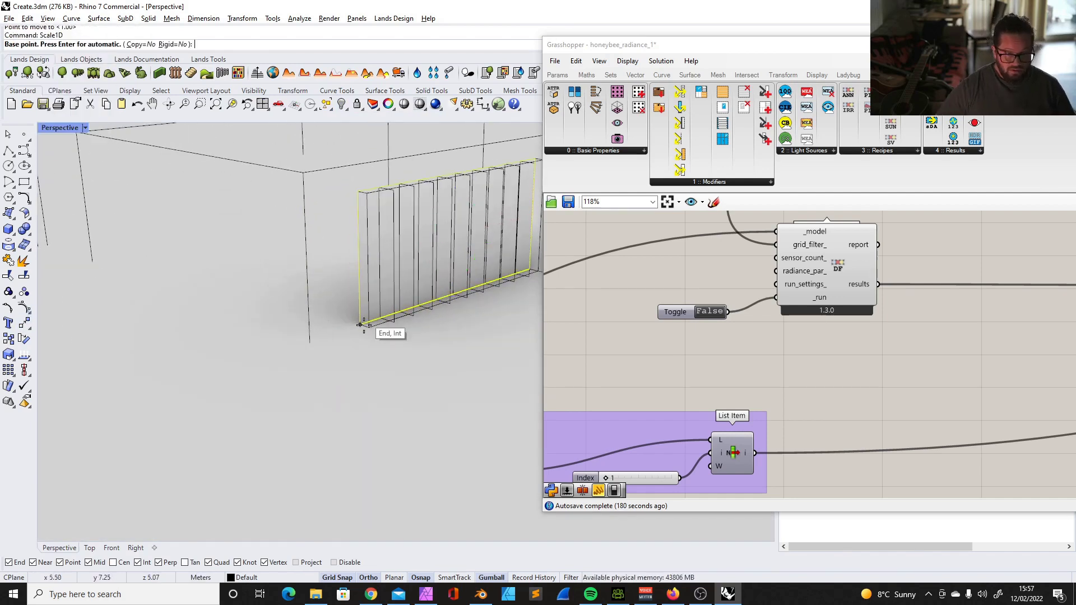
left_click(360, 325)
left_click(357, 192)
left_click(357, 258)
Try to move the window surface horizontally along the wall towards the room corner with object snaps disabled
scroll(319, 265, "down", 5)
right_click_drag(318, 267, 195, 278)
scroll(195, 278, "up", 4)
left_click_drag(291, 278, 289, 278)
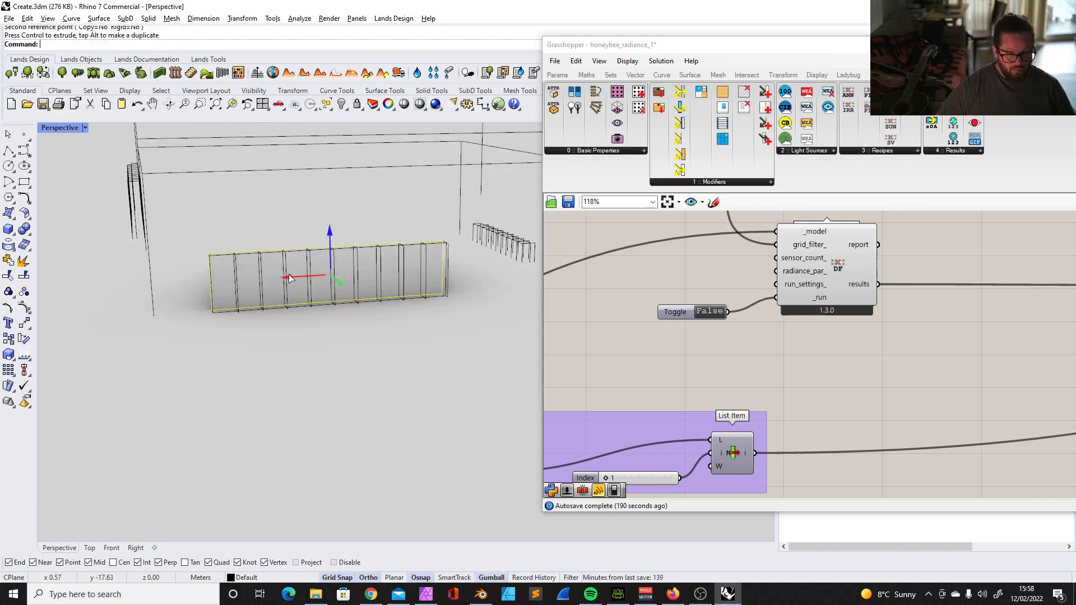
scroll(290, 277, "down", 4)
right_click_drag(291, 278, 369, 326)
scroll(369, 326, "up", 6)
left_click(23, 323)
left_click(284, 340)
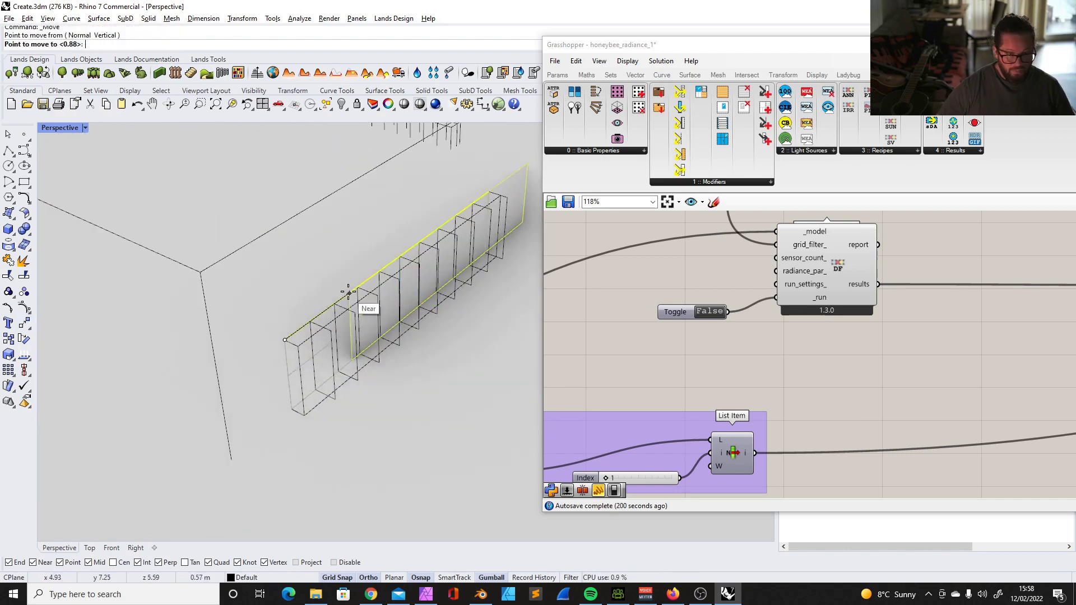
scroll(348, 292, "up", 5)
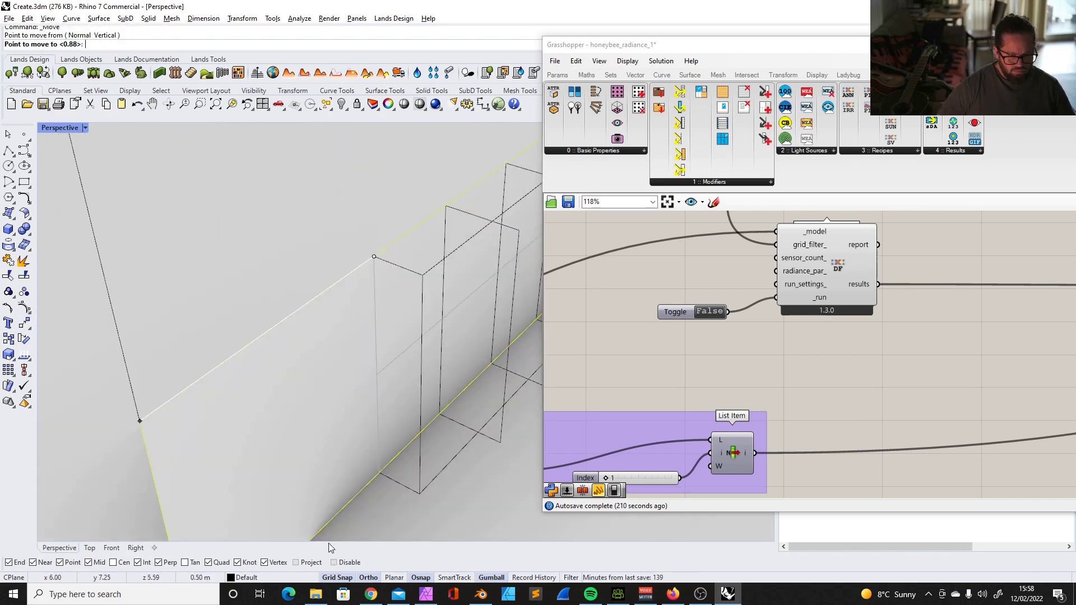
left_click(333, 562)
scroll(207, 379, "down", 5)
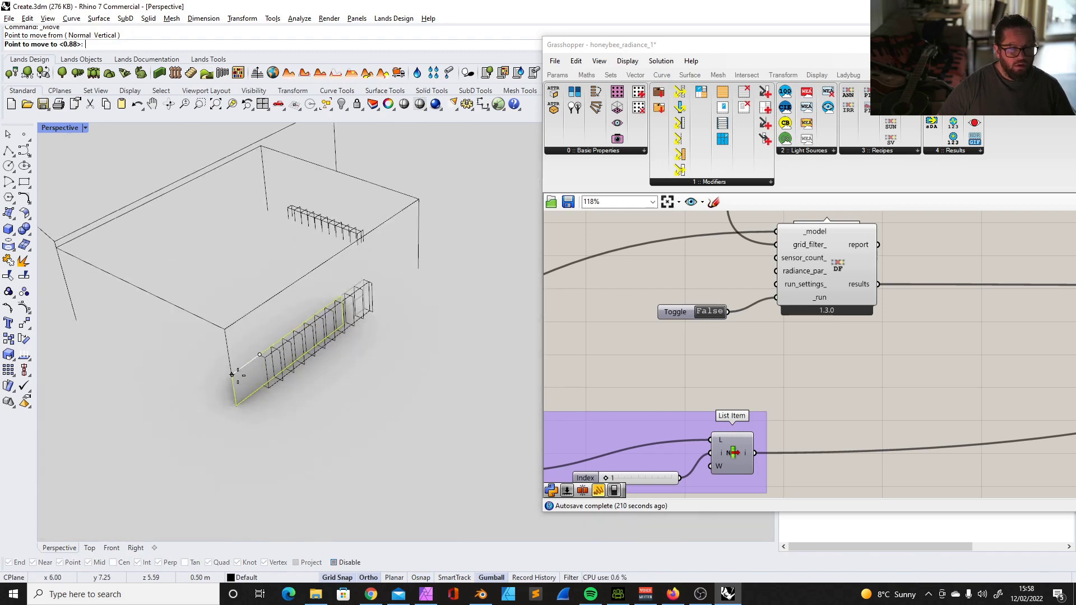
left_click(231, 374)
Move the window surface horizontally along the wall from its upper corner to a point close to the room corner
key("Return")
scroll(218, 372, "up", 5)
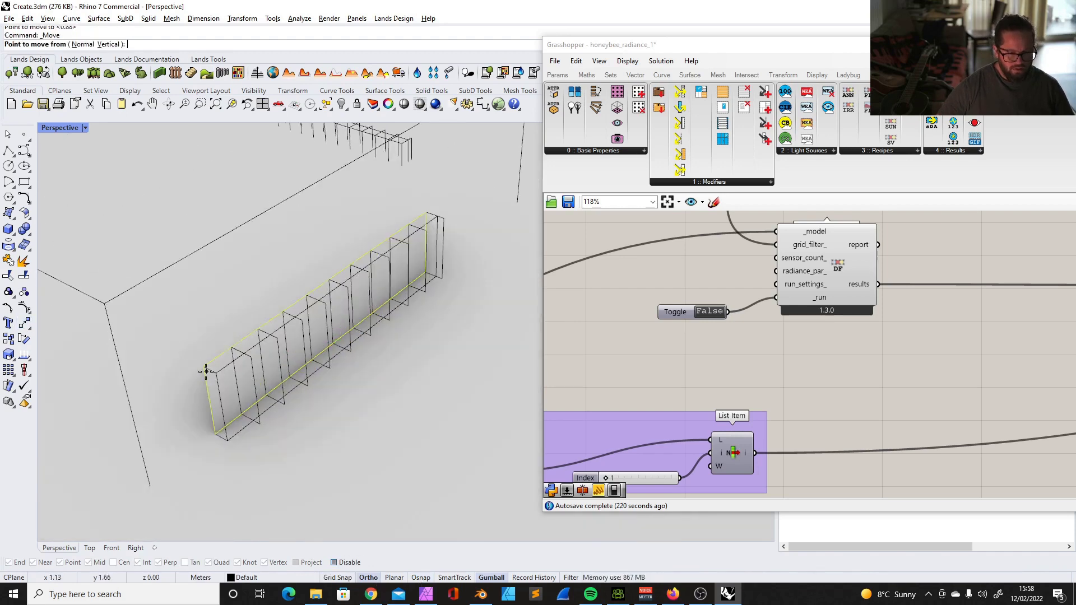
left_click(419, 577)
left_click(205, 368)
left_click(152, 404)
scroll(317, 317, "down", 7)
scroll(319, 312, "up", 7)
Lengthen the window surface along the wall with Scale1D, using its lower corner near the room corner as base point
type("scale")
key("Return")
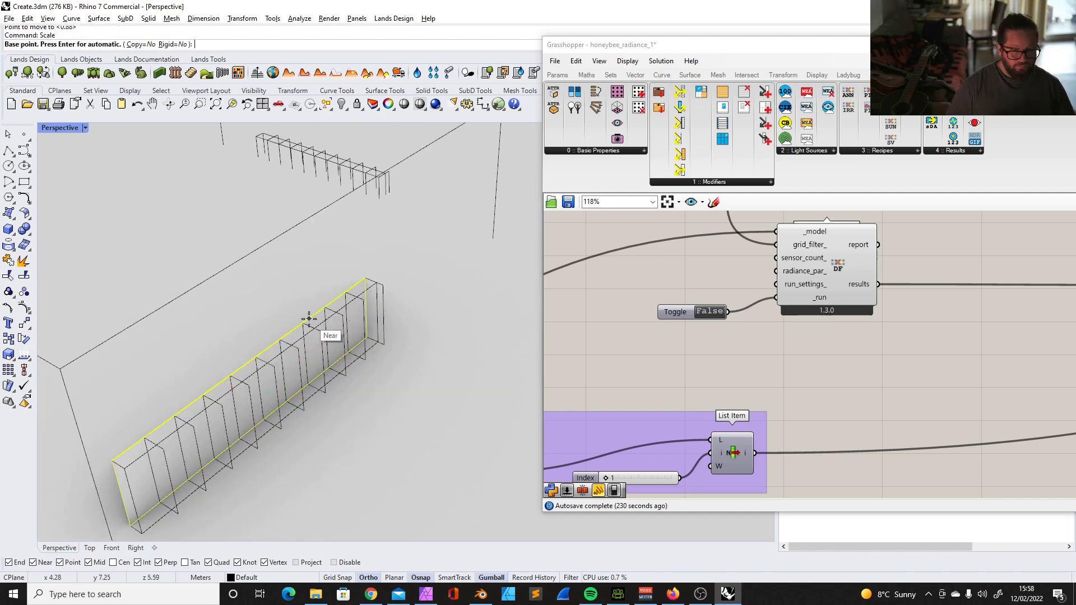
key("Escape")
type("Scale1D")
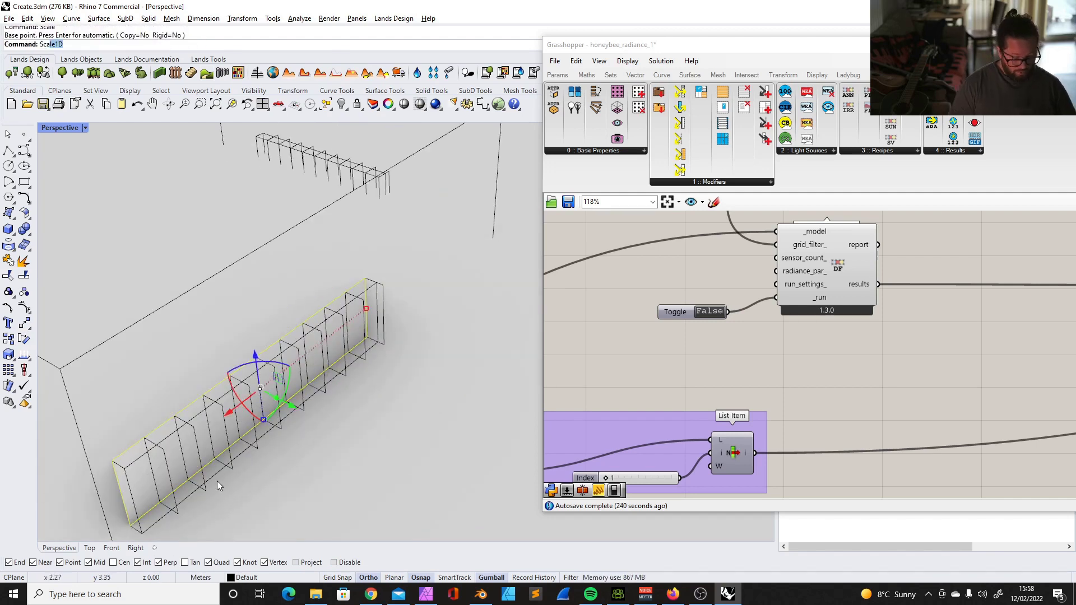
key("Return")
left_click(130, 525)
left_click(367, 337)
left_click(492, 238)
Hide the lengthened window surface and run the daylight factor study by setting the toggle to True
mouse_move(443, 381)
right_mouse_down()
mouse_move(395, 327)
mouse_move(476, 407)
mouse_move(437, 386)
right_mouse_up()
left_click(395, 327)
scroll(722, 384, "down", 7)
scroll(620, 434, "up", 4)
left_click(312, 272)
left_click(340, 104)
scroll(773, 384, "up", 3)
scroll(629, 397, "down", 3)
double_click(768, 288)
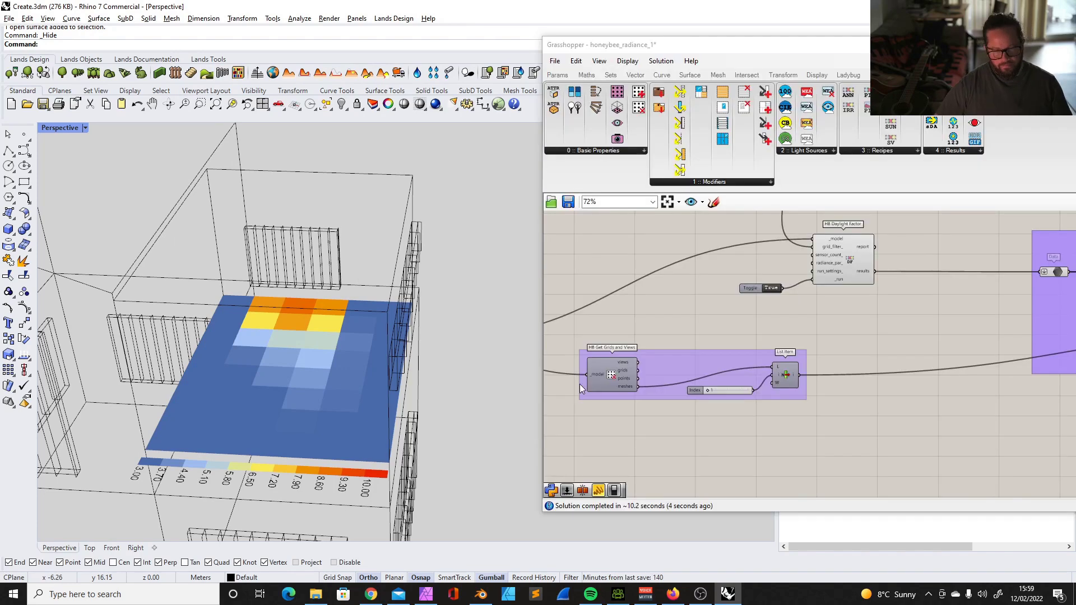
Inspect the heatmap of the long, narrow window and unhide that window surface for editing
right_click_drag(476, 381, 408, 247)
scroll(442, 228, "up", 6)
scroll(404, 204, "down", 8)
scroll(405, 197, "up", 6)
left_click(343, 106)
left_click(363, 125)
left_click(398, 220)
left_click(416, 240)
right_click(381, 232)
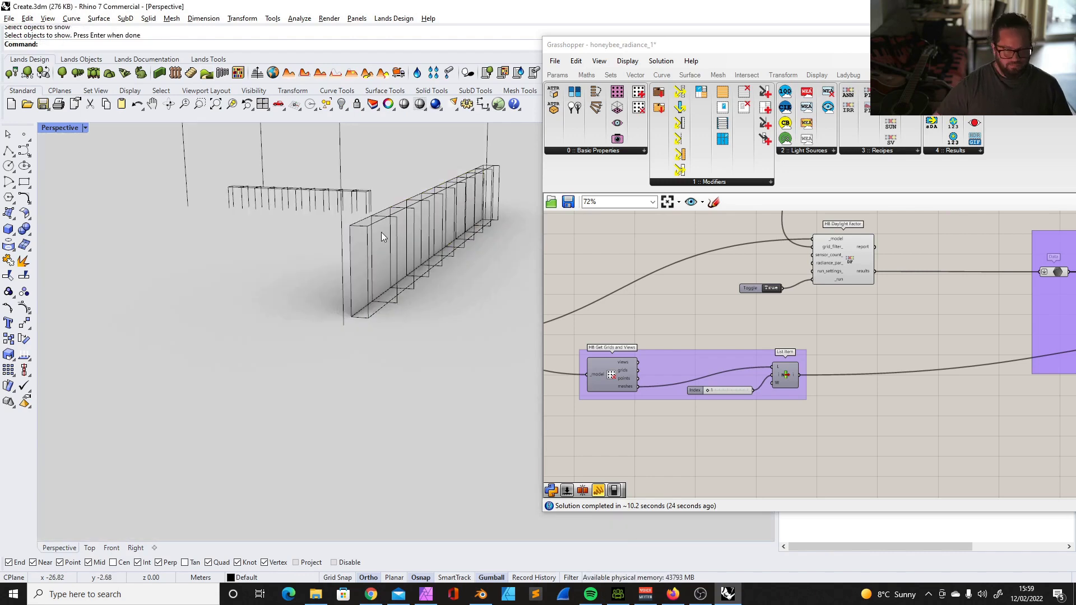
Stretch the window surface downward with Scale1D from its upper corner to about 1.5 times its height, and hide it
left_click(366, 253)
type("Scale1D")
key("Return")
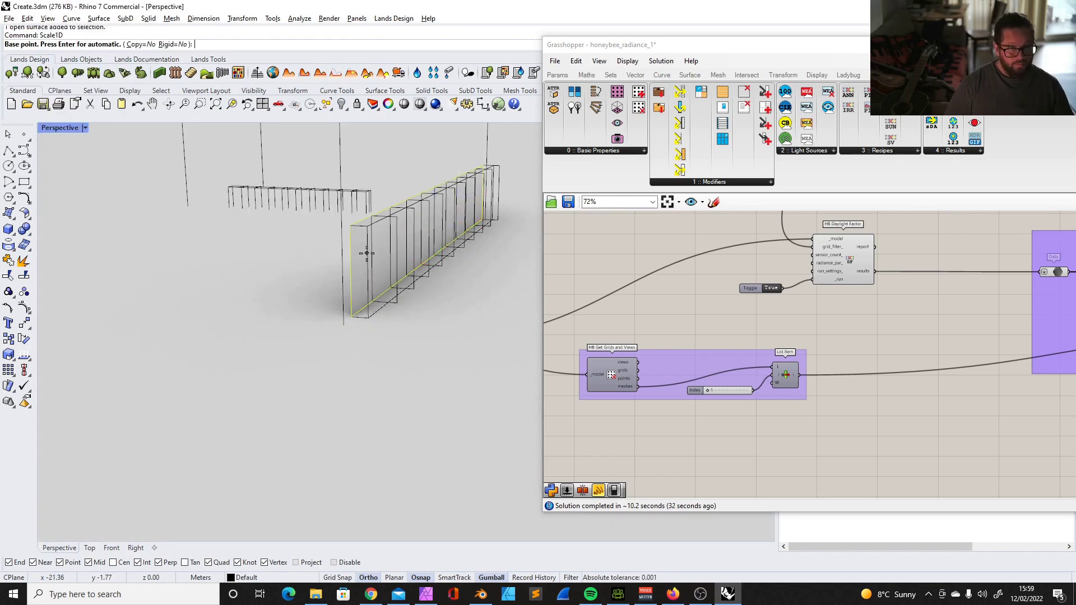
left_click(351, 226)
left_click(351, 317)
left_click(351, 365)
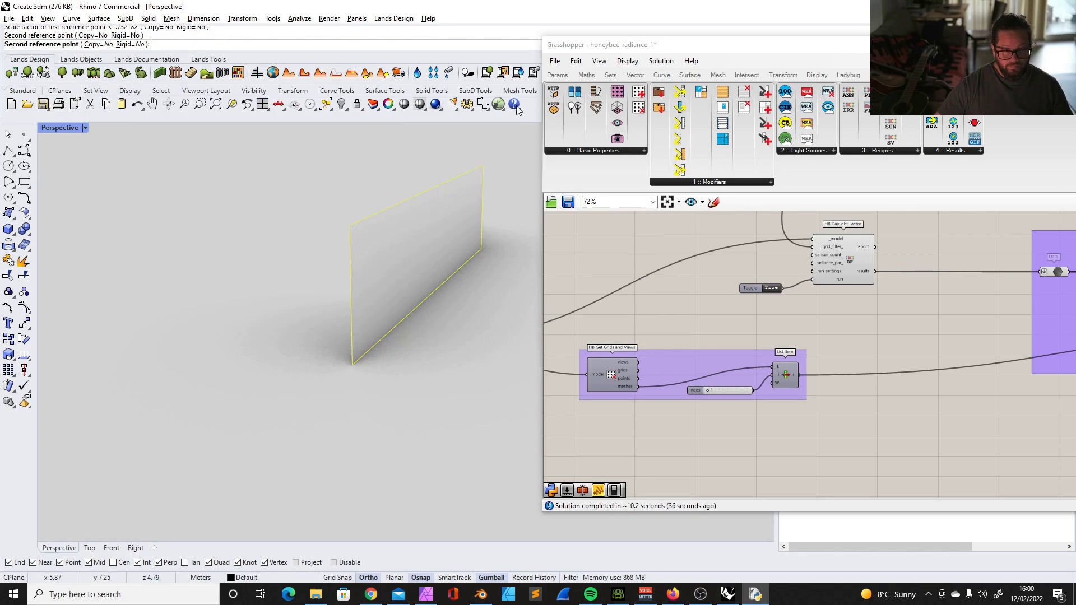
left_click(385, 256)
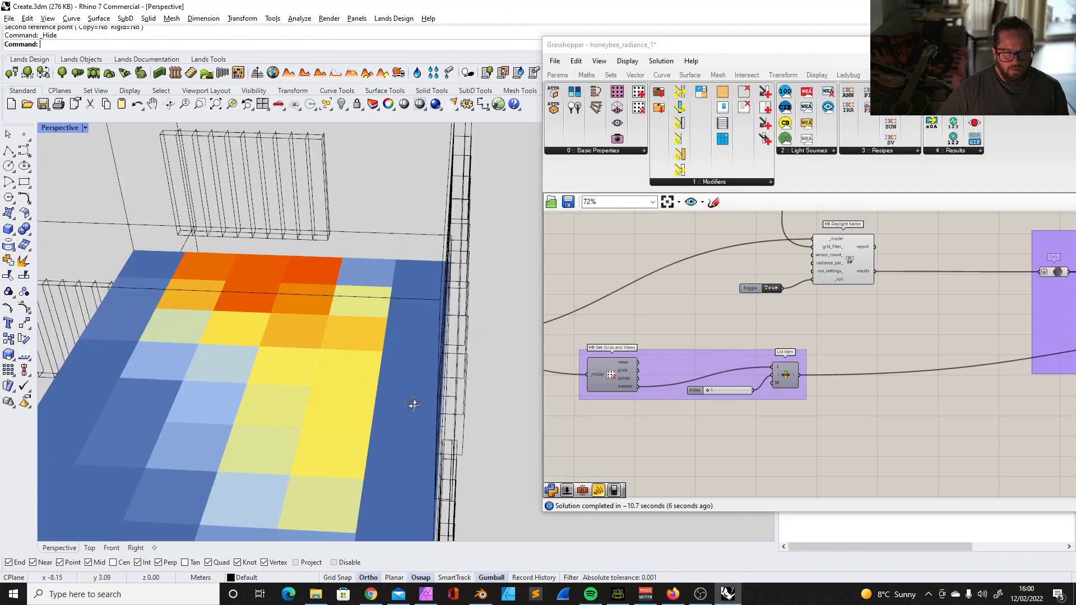
Examine the recalculated heatmap from several angles, comparing the daylight distribution with the enlarged high window and the other openings
right_click_drag(314, 336, 521, 464)
scroll(521, 464, "up", 6)
right_click_drag(418, 356, 370, 278)
scroll(402, 307, "up", 3)
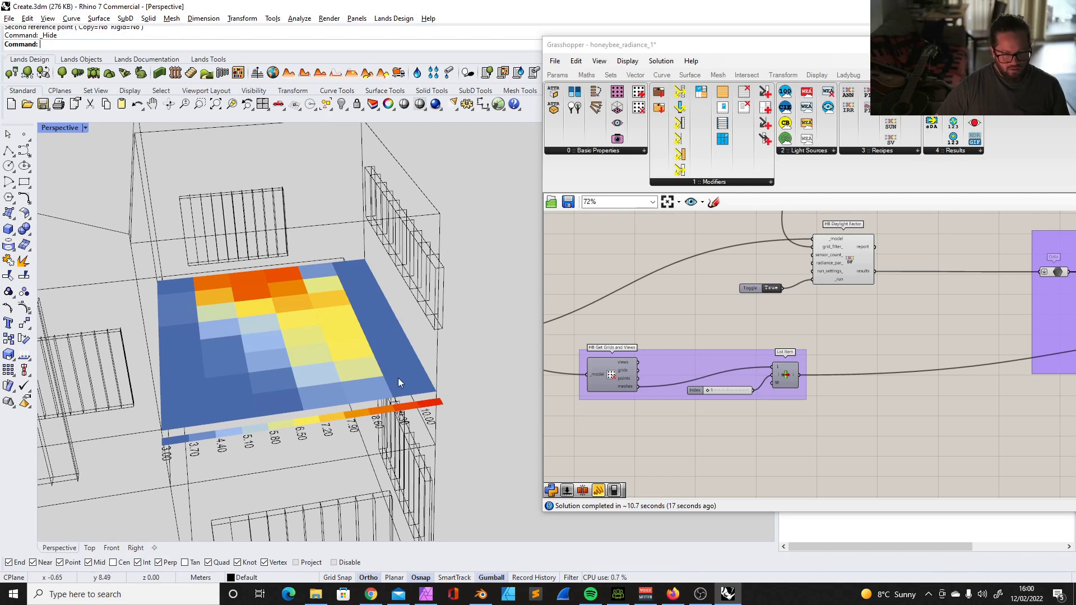
right_click_drag(305, 301, 336, 308)
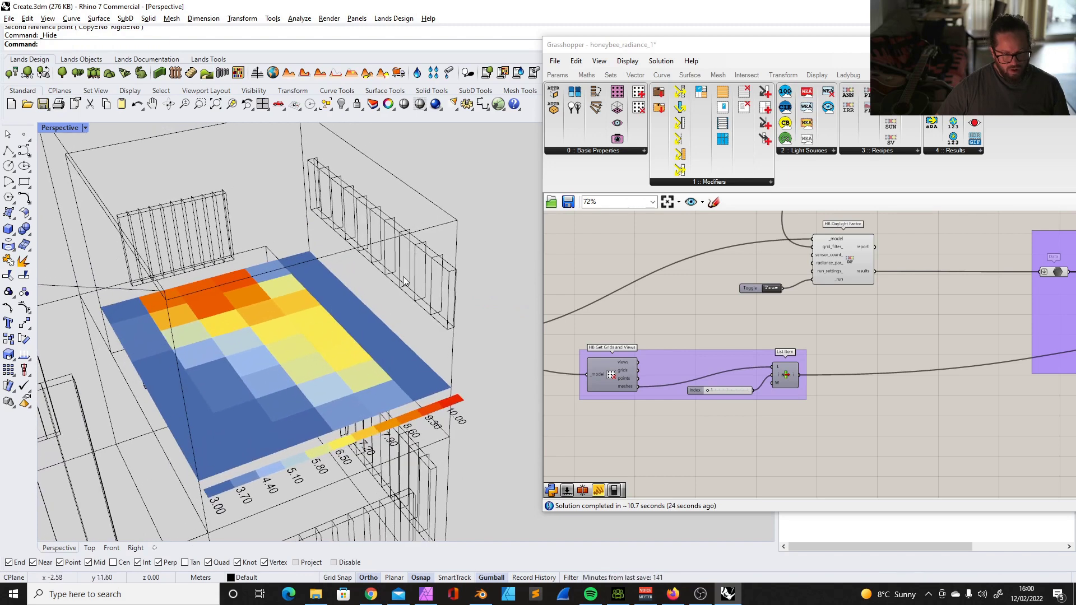
right_click_drag(336, 437, 409, 280)
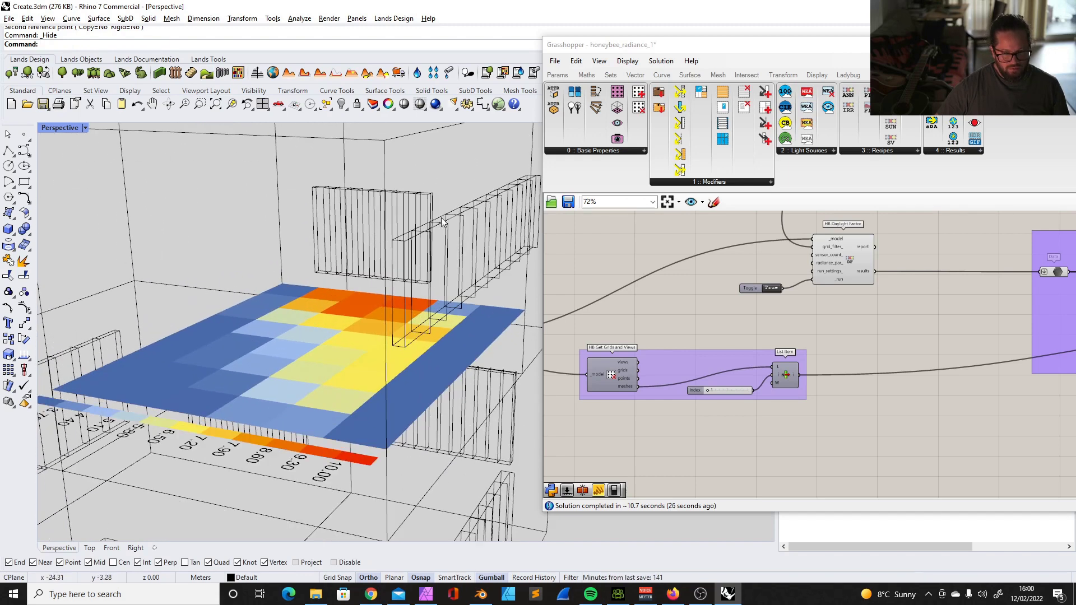
scroll(387, 233, "down", 5)
right_click_drag(385, 233, 432, 314)
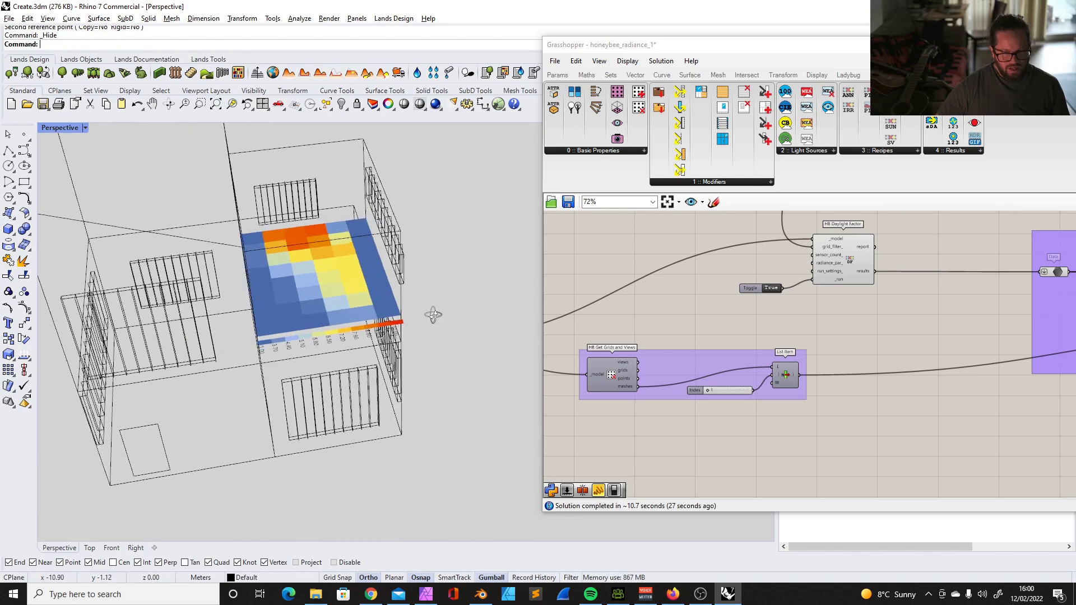
scroll(341, 233, "up", 6)
scroll(341, 233, "down", 6)
right_click_drag(347, 236, 326, 311)
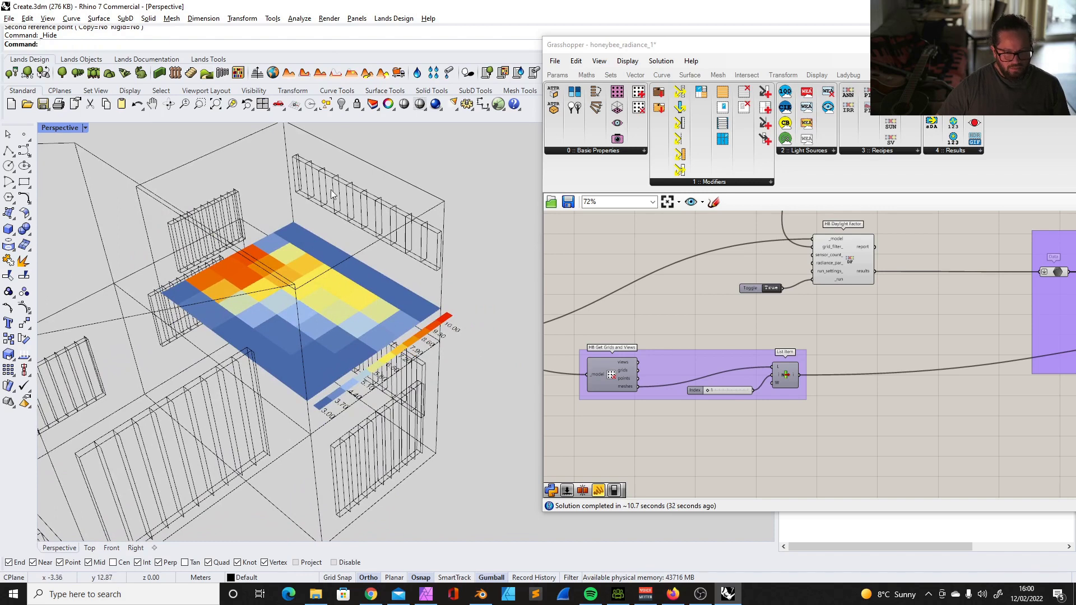
right_click_drag(327, 275, 374, 192)
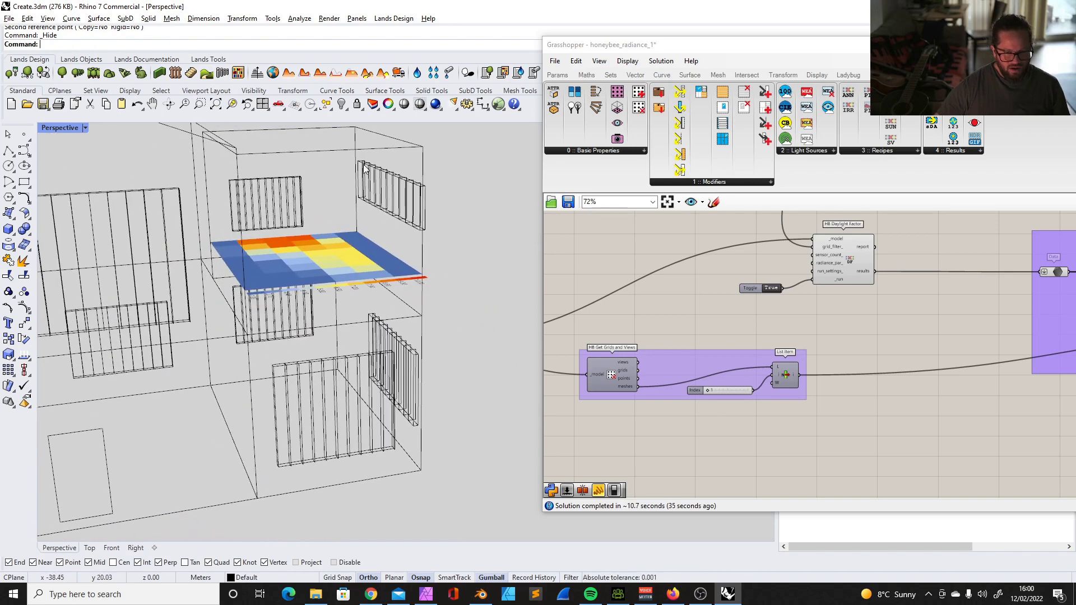
right_click_drag(431, 199, 377, 262)
scroll(311, 234, "down", 3)
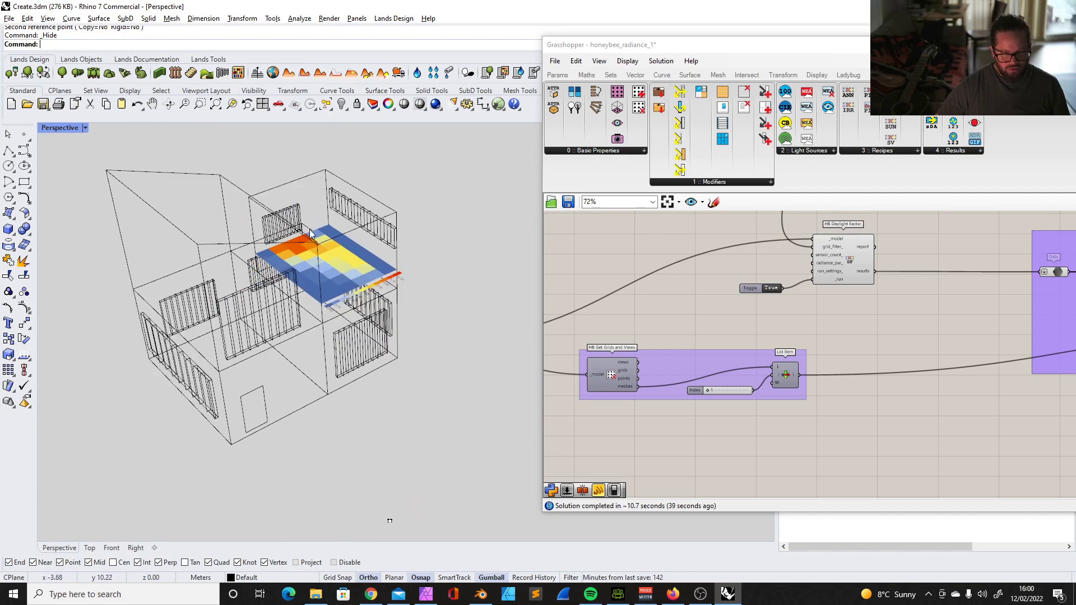
Examine the upper room's daylight factor heatmap up close and from several angles, focusing on the zones beside its two windows
scroll(311, 234, "up", 4)
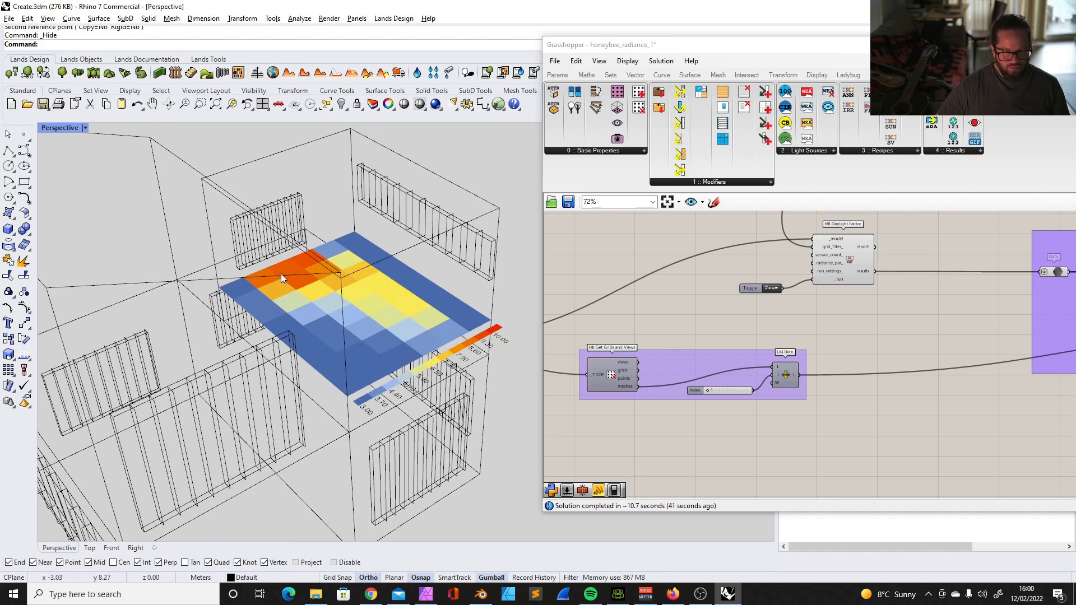
right_click_drag(280, 273, 225, 228)
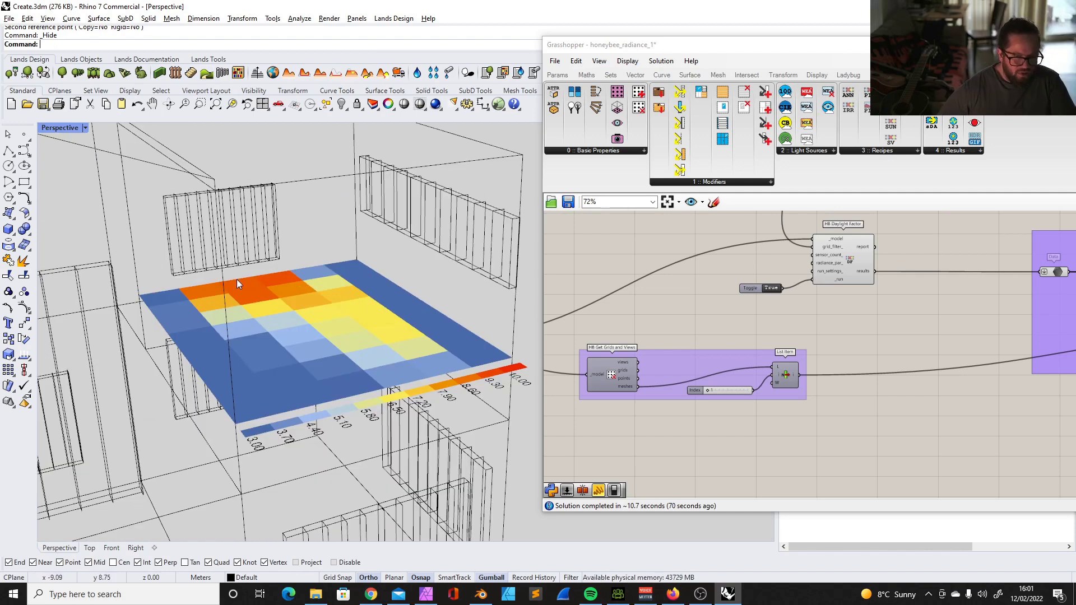
scroll(265, 246, "down", 4)
right_click_drag(266, 246, 192, 296)
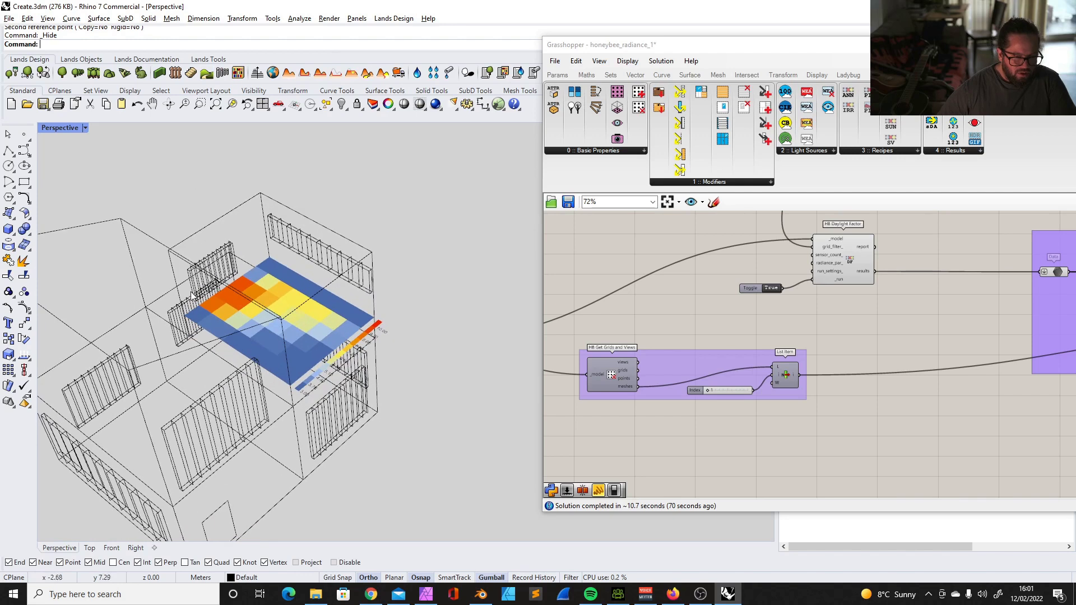
scroll(287, 272, "up", 3)
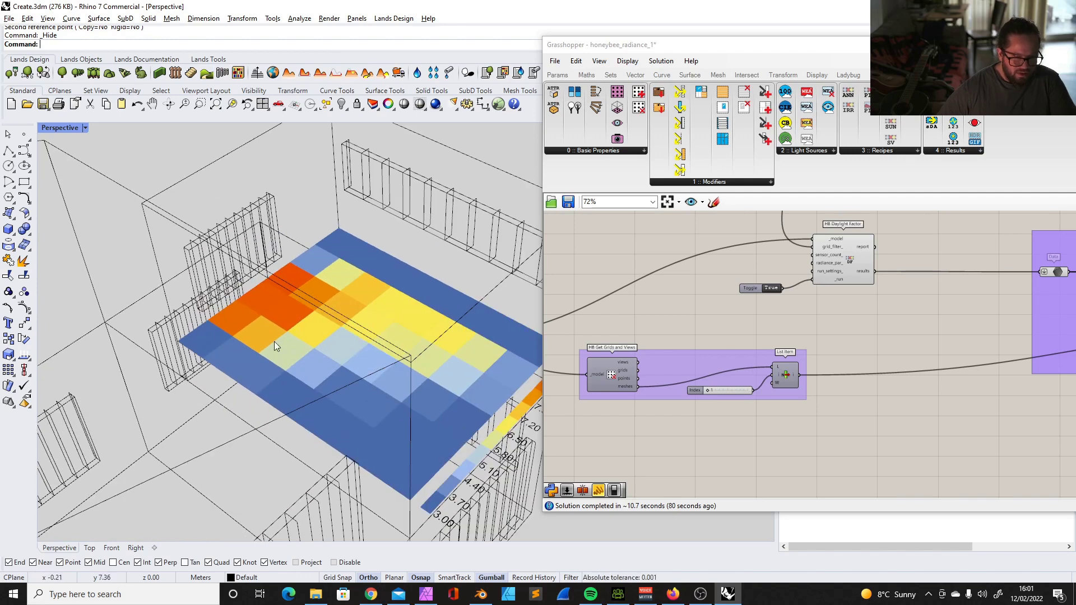
scroll(253, 298, "down", 2)
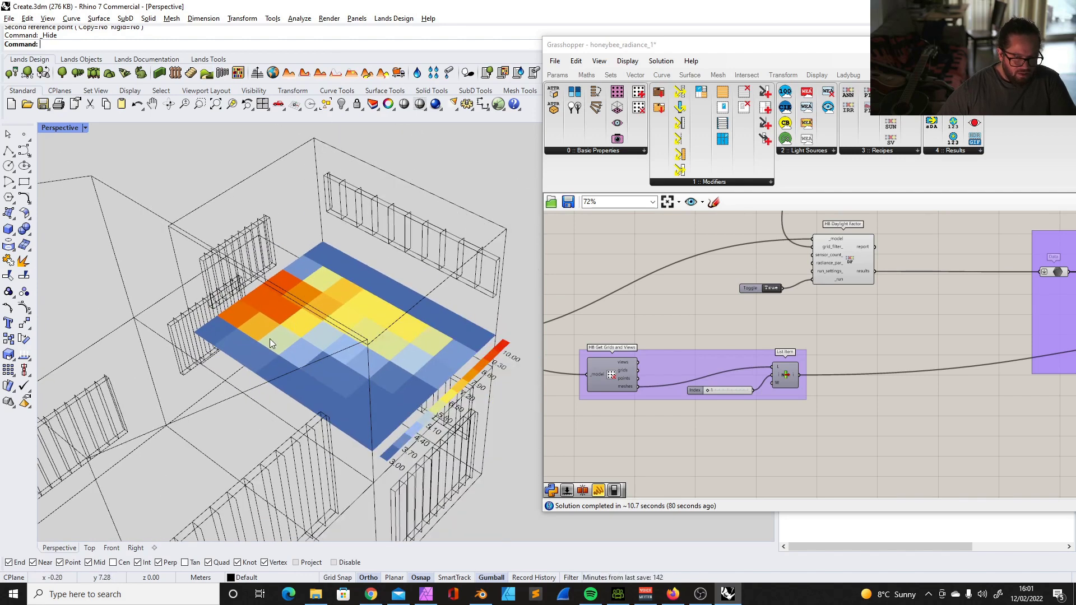
right_click_drag(288, 336, 375, 330)
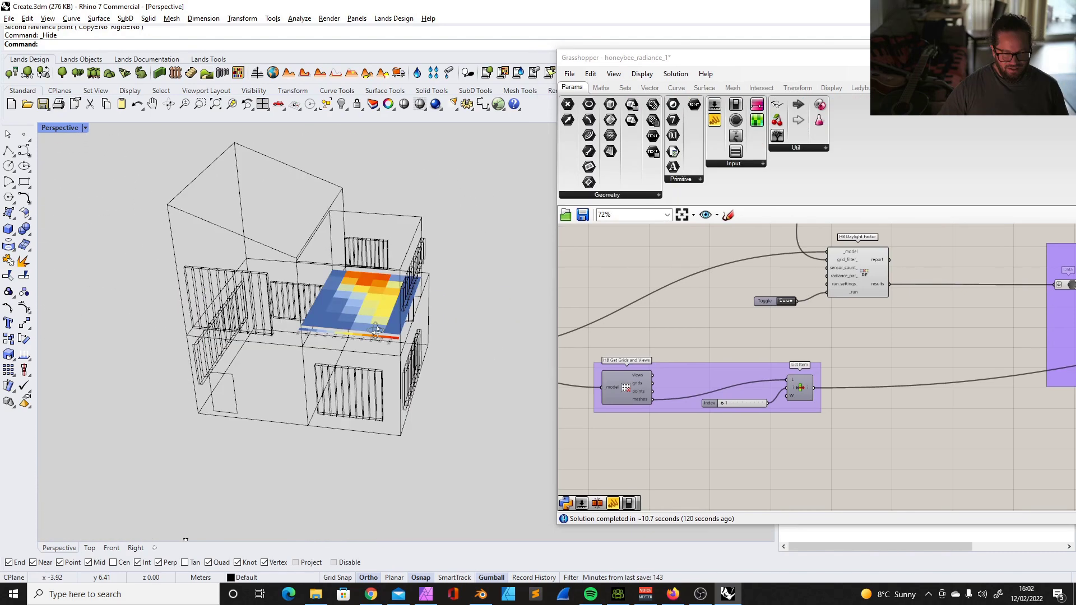
Review the heatmap definition on the canvas, and inspect the analysis grid from above and side-on in relation to the room's windows
right_click_drag(374, 330, 438, 332)
scroll(505, 294, "up", 7)
left_click(710, 311)
scroll(889, 327, "down", 4)
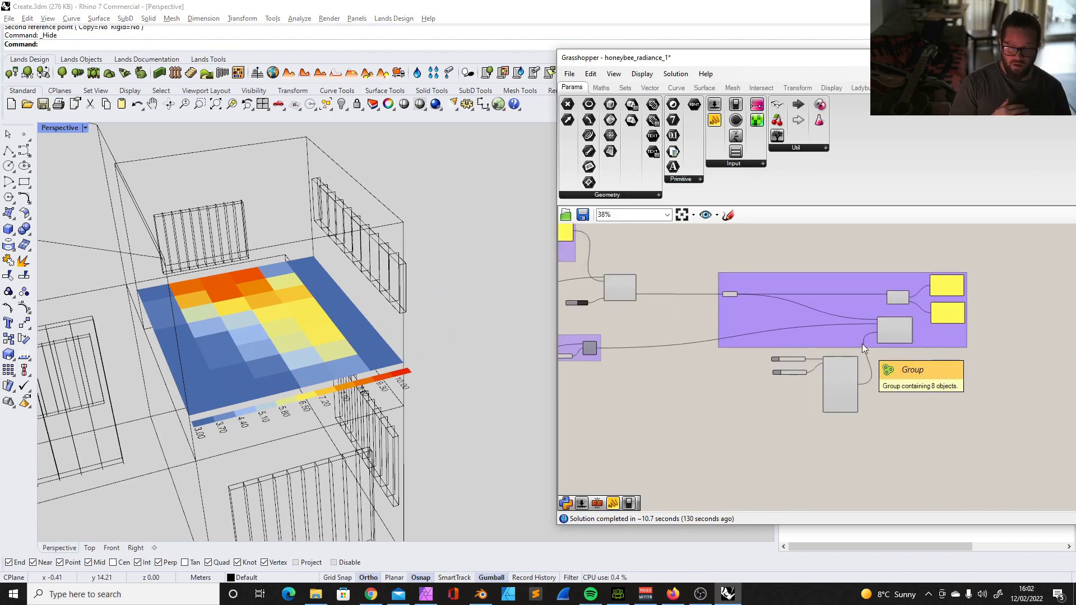
scroll(255, 221, "up", 5)
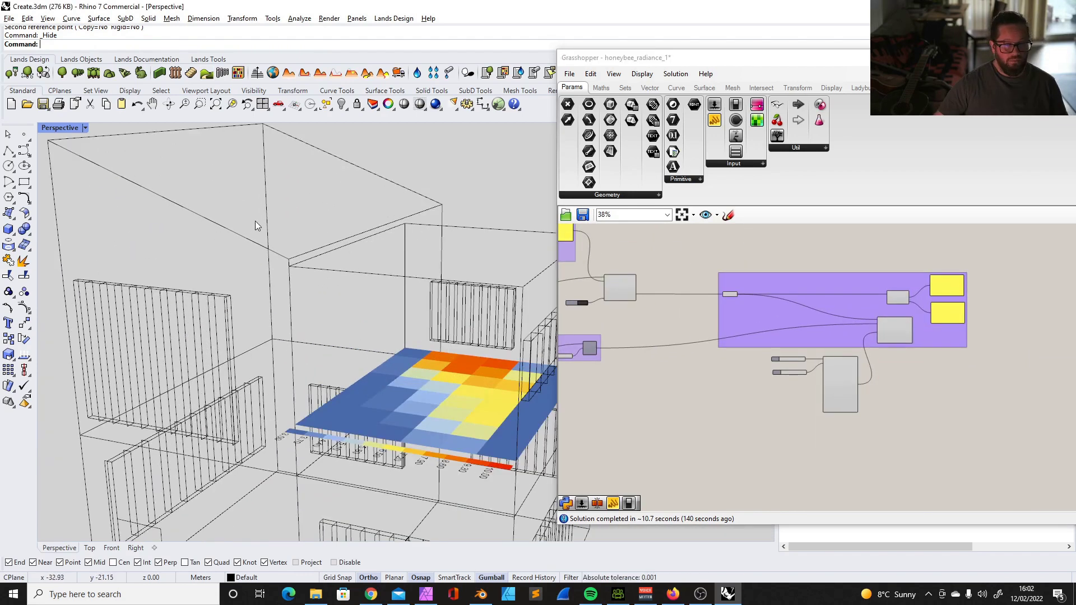
scroll(254, 221, "down", 5)
scroll(396, 290, "up", 4)
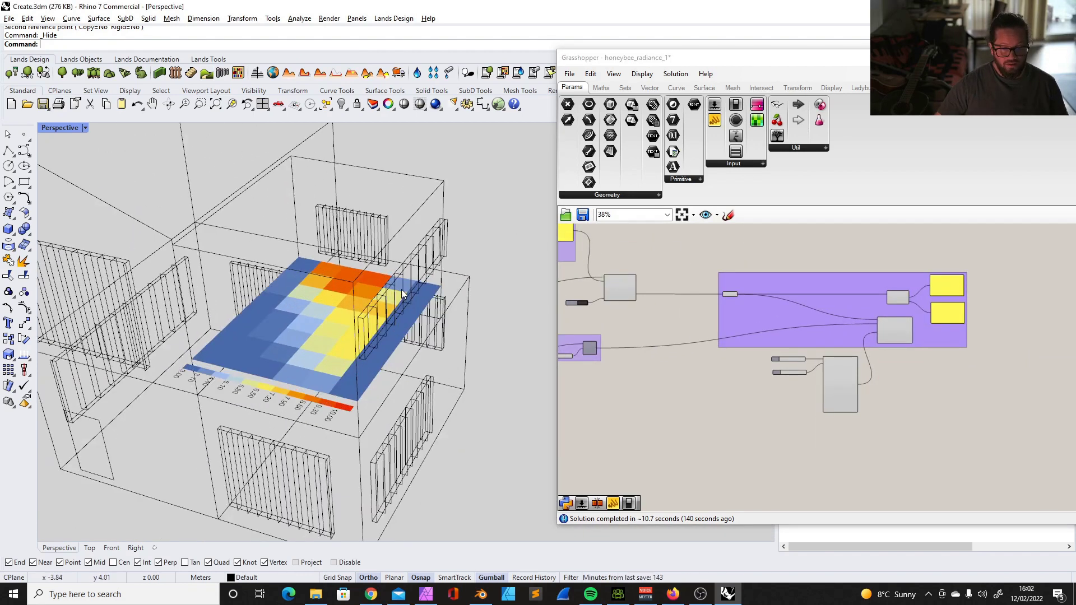
scroll(409, 288, "down", 4)
right_click_drag(409, 287, 412, 310)
scroll(411, 310, "up", 2)
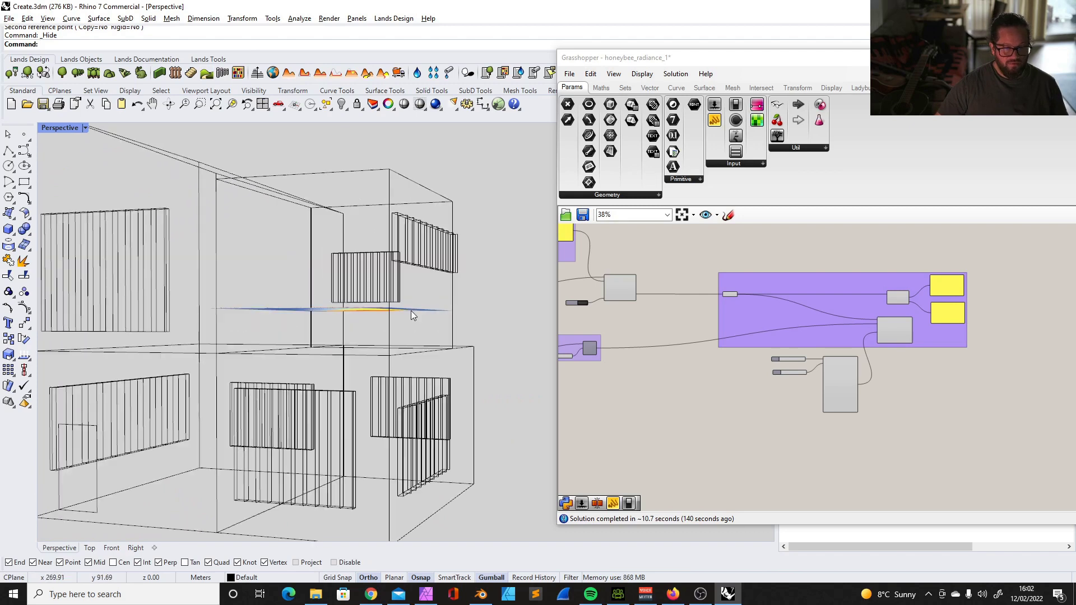